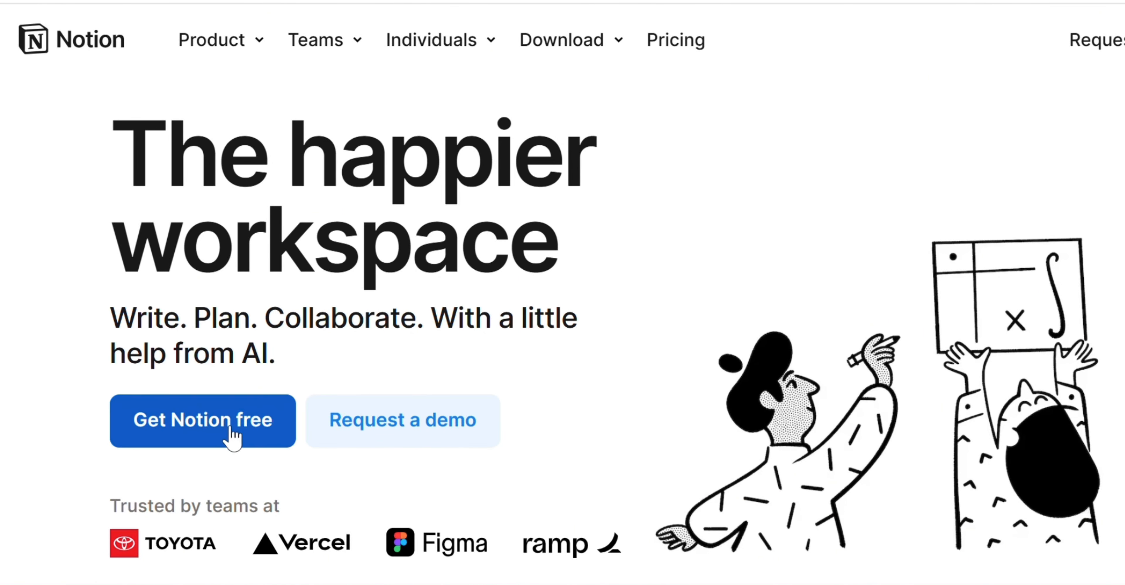
- Sign up for a free Notion account with Google and reach the Getting Started page
left_click(216, 423)
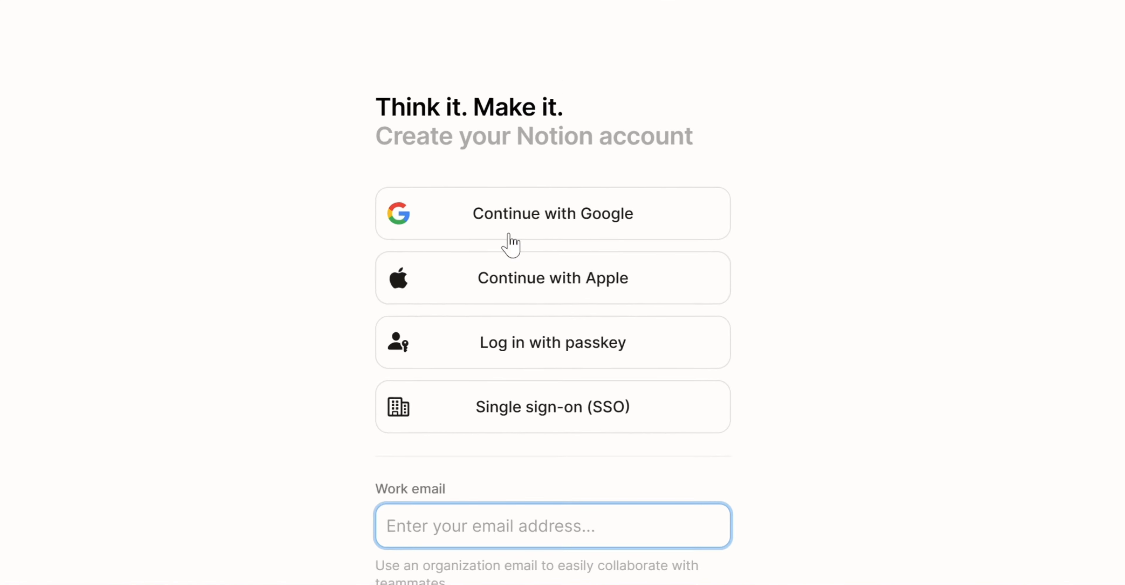
left_click(597, 221)
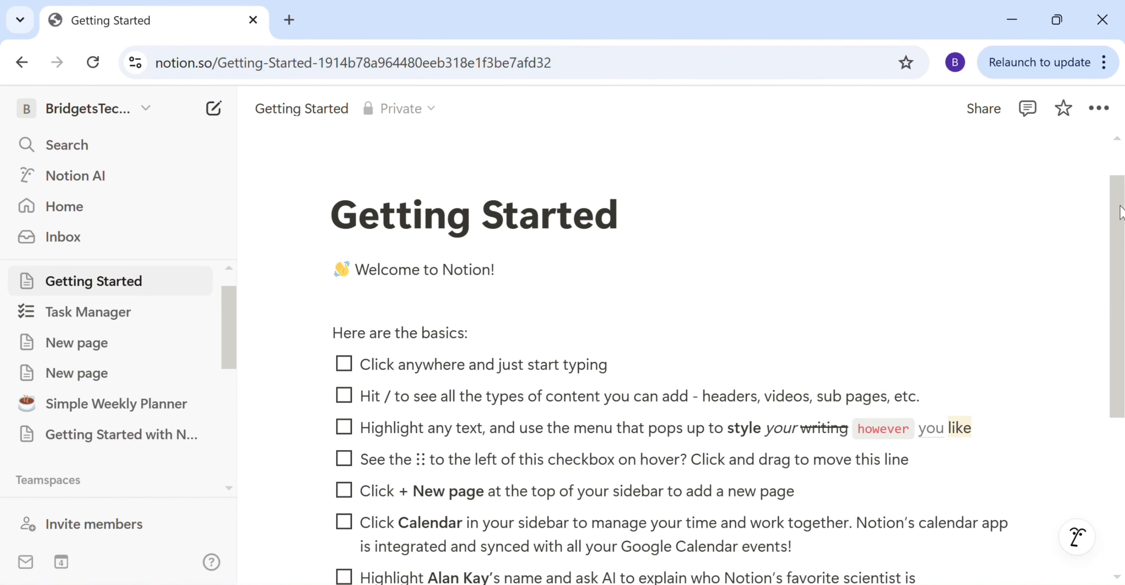
- Create a blank private page from the sidebar and place the cursor in its title
left_click_drag(1120, 214, 1123, 279)
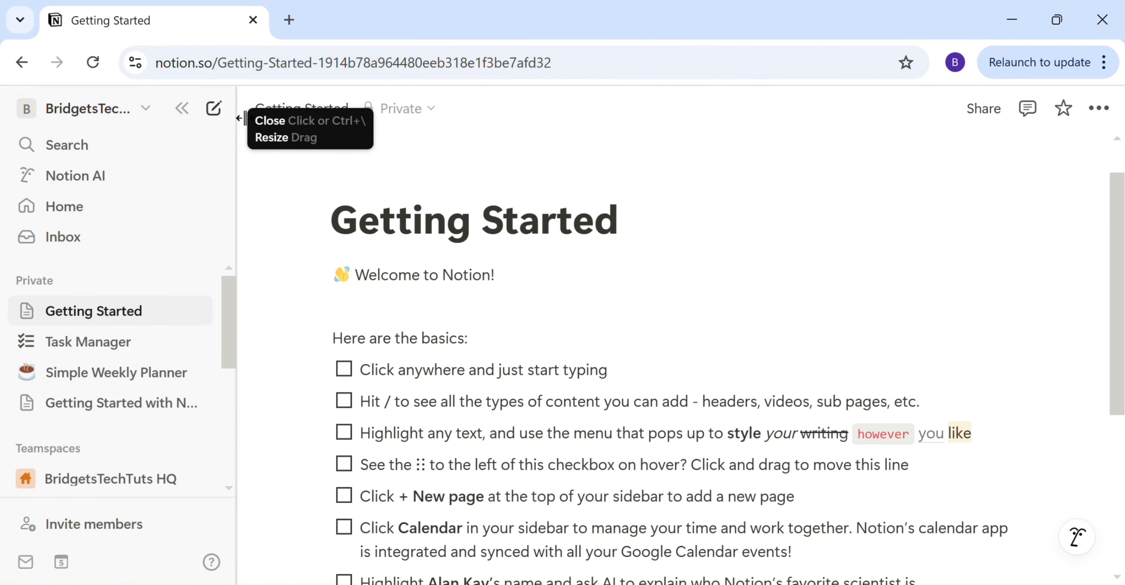
left_click(223, 114)
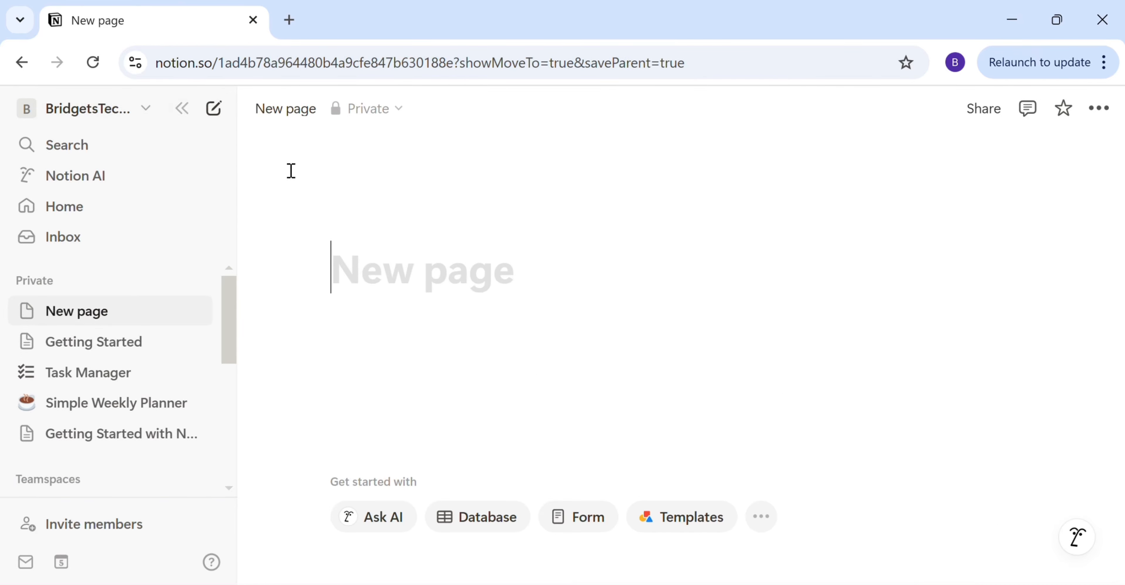
left_click(369, 285)
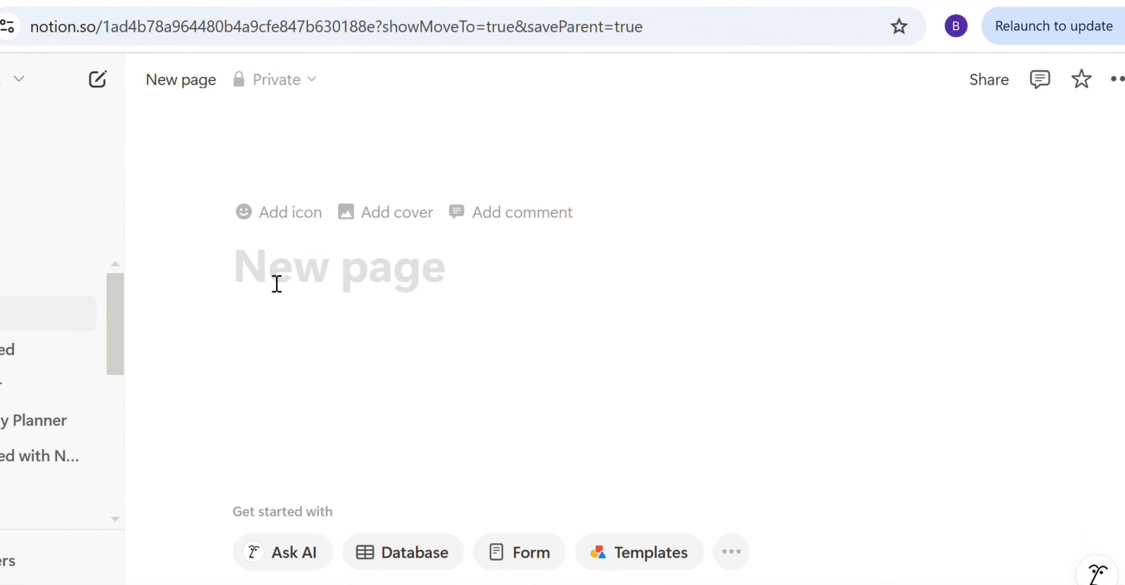
- Add a cover from Unsplash, searching 'feminine' and choosing the pink rose photo
left_click(358, 221)
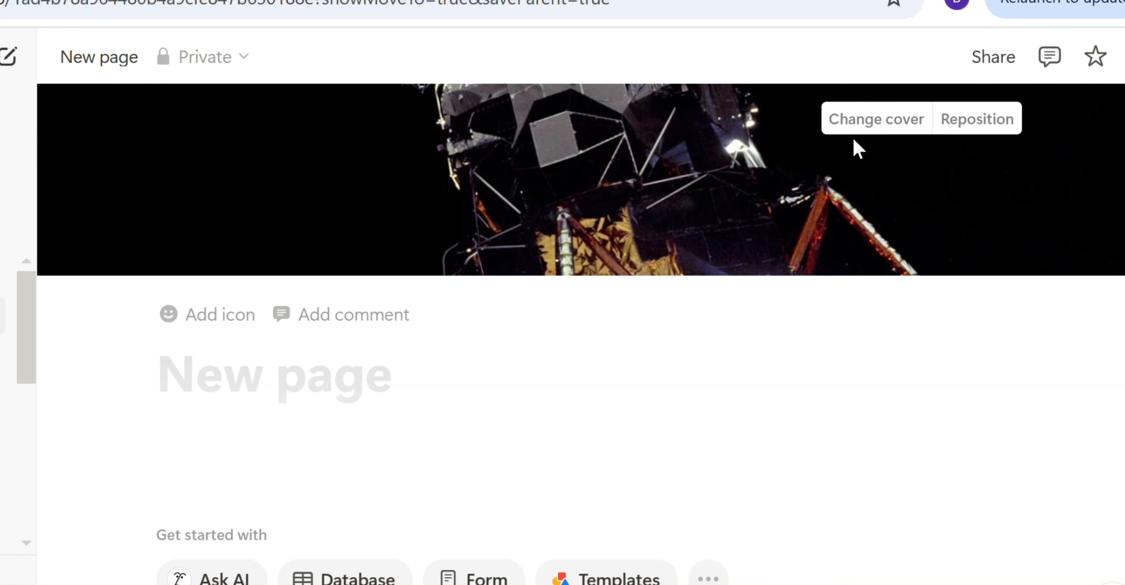
left_click(875, 126)
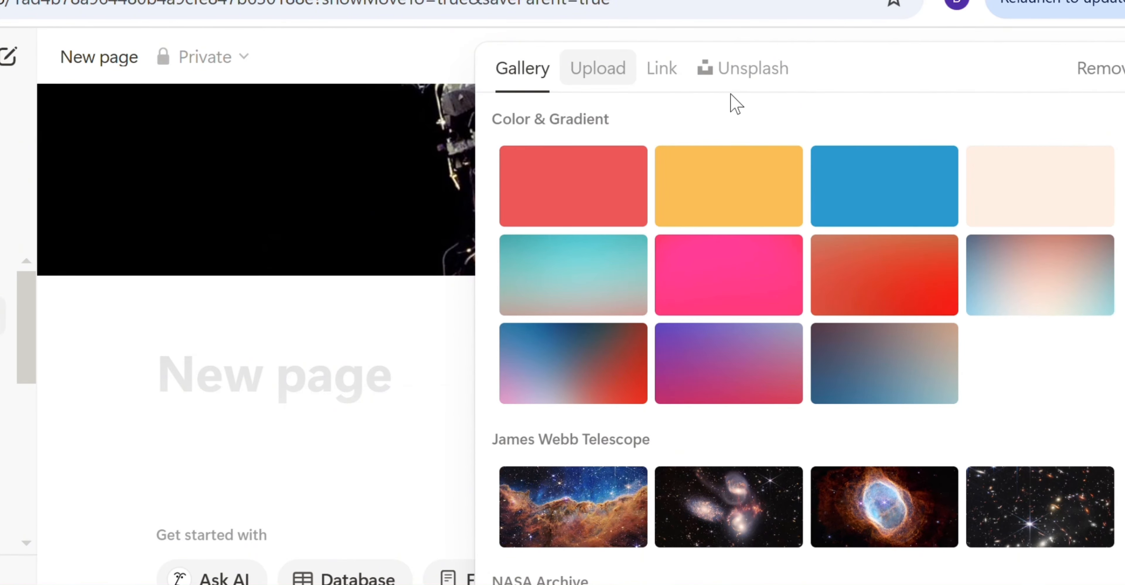
left_click(742, 72)
type("fe")
key("BackSpace")
type("eminine")
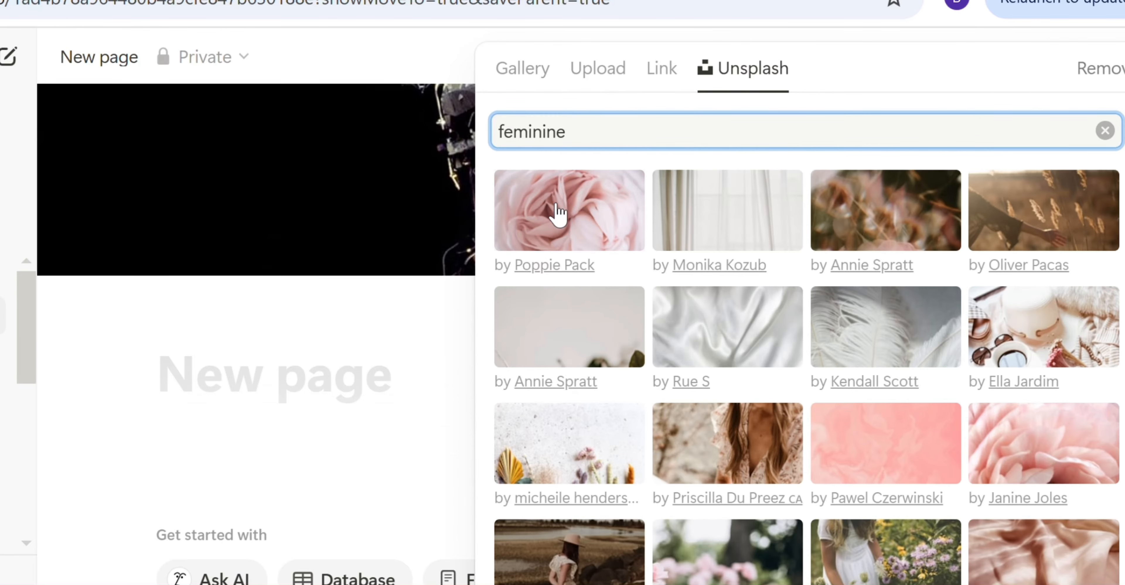
left_click(559, 214)
left_click(435, 459)
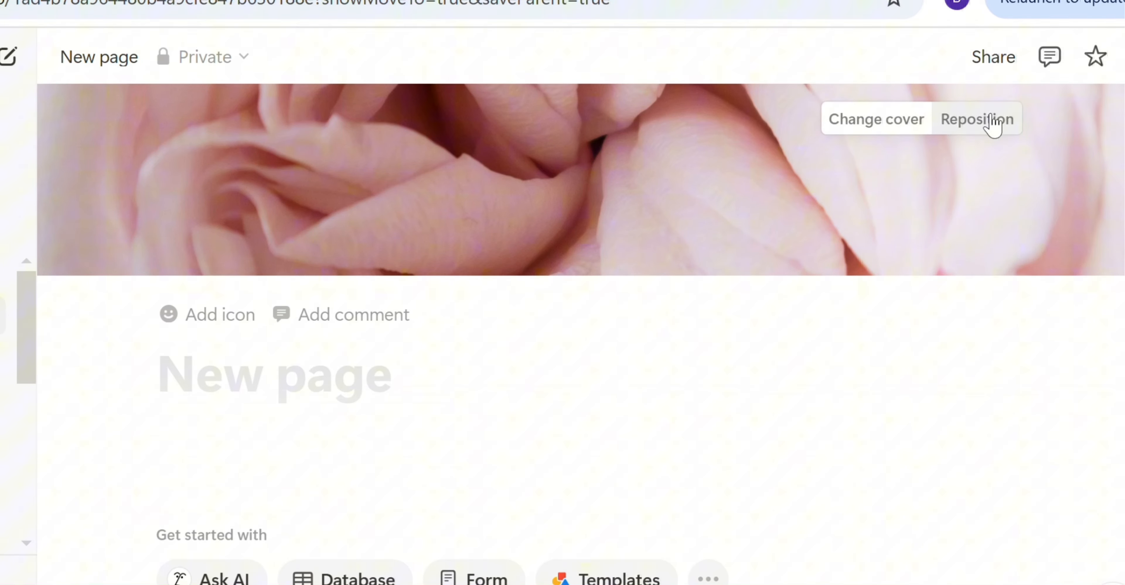
- Reposition the rose cover to reframe it and save the new position
left_click(982, 131)
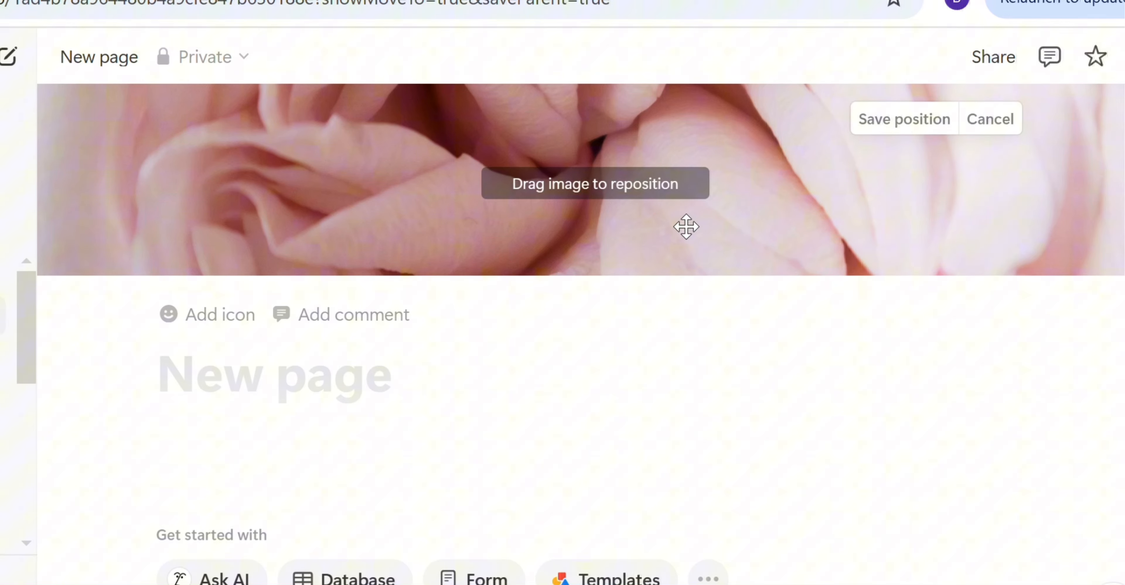
left_click_drag(683, 226, 704, 262)
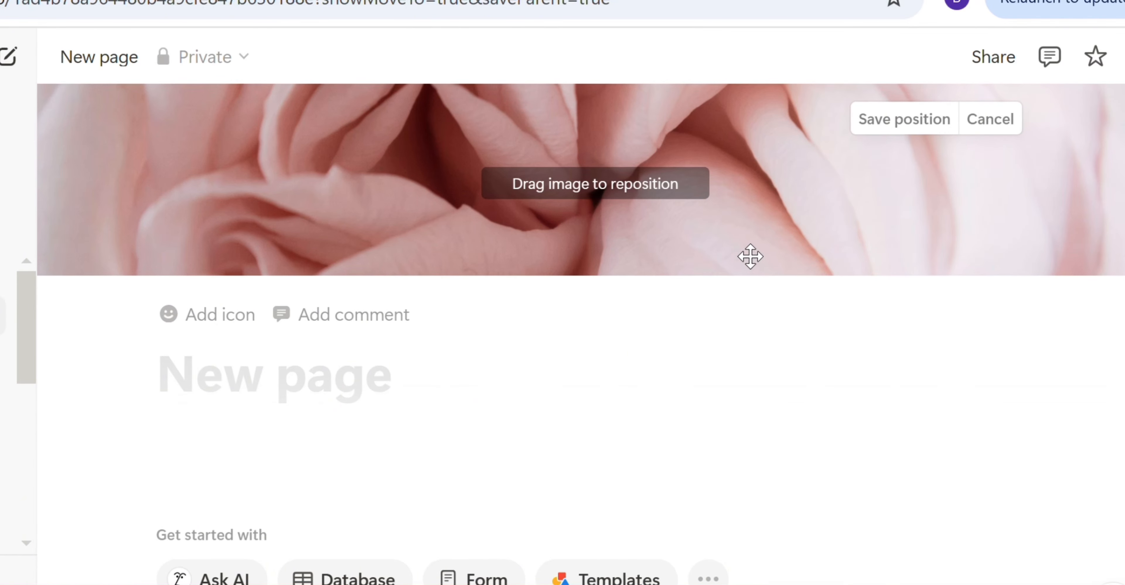
left_click(908, 128)
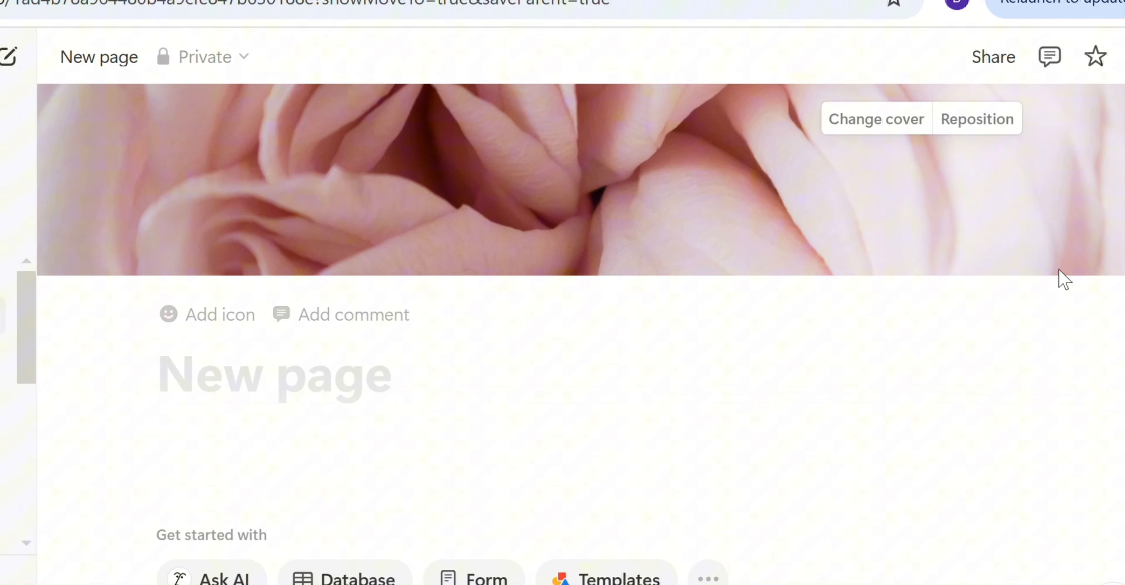
scroll(581, 334, "down", 1)
left_click(180, 376)
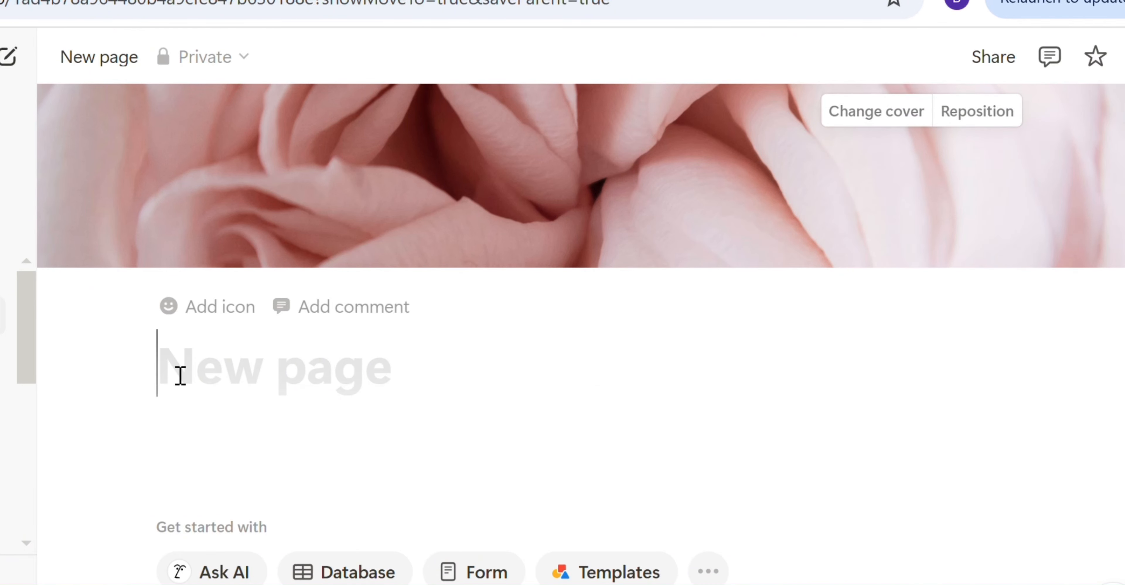
- Enter 'My First Notion Page' as the page title and move into the body
type("My")
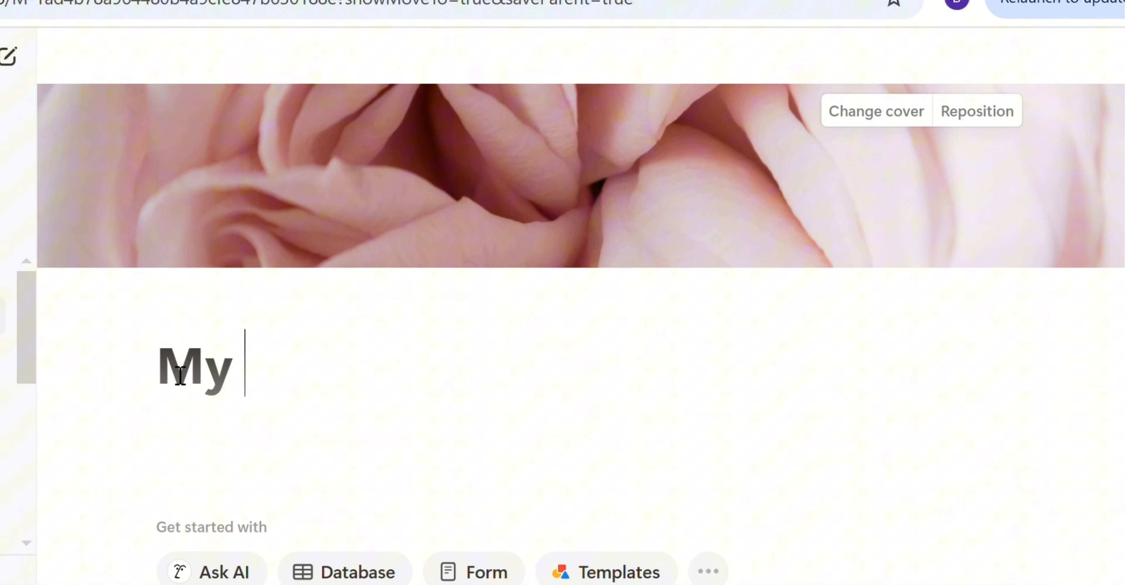
type(" First Notion")
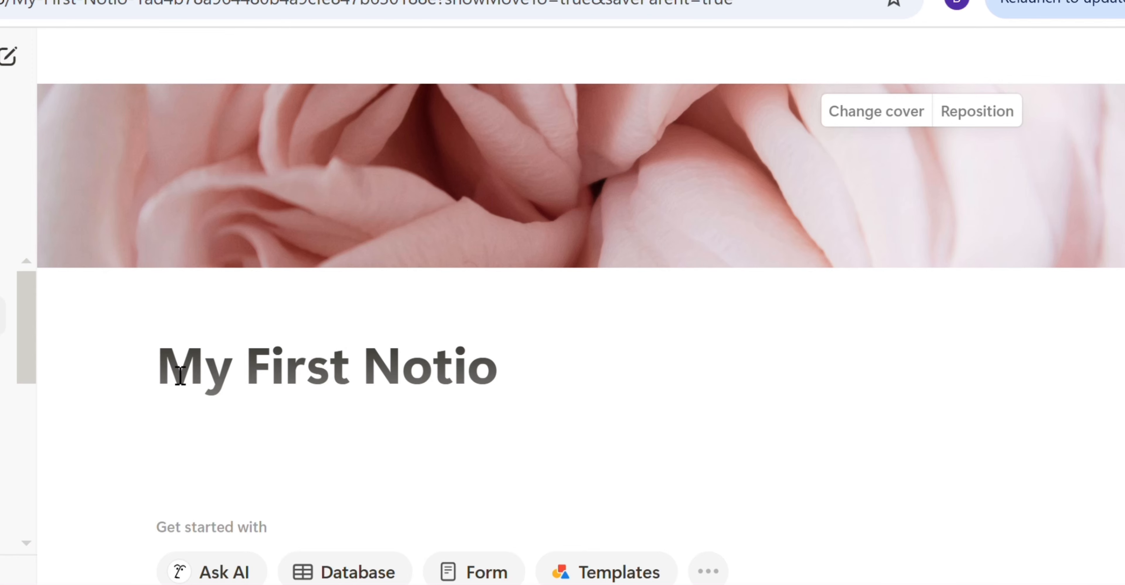
key("BackSpace")
type("n Page")
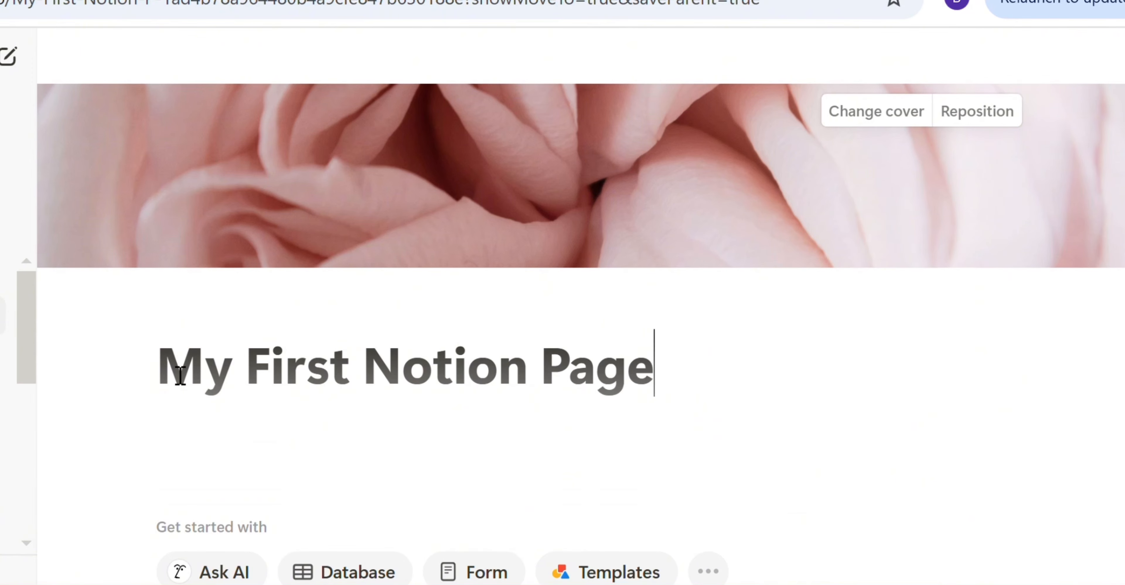
key("Return")
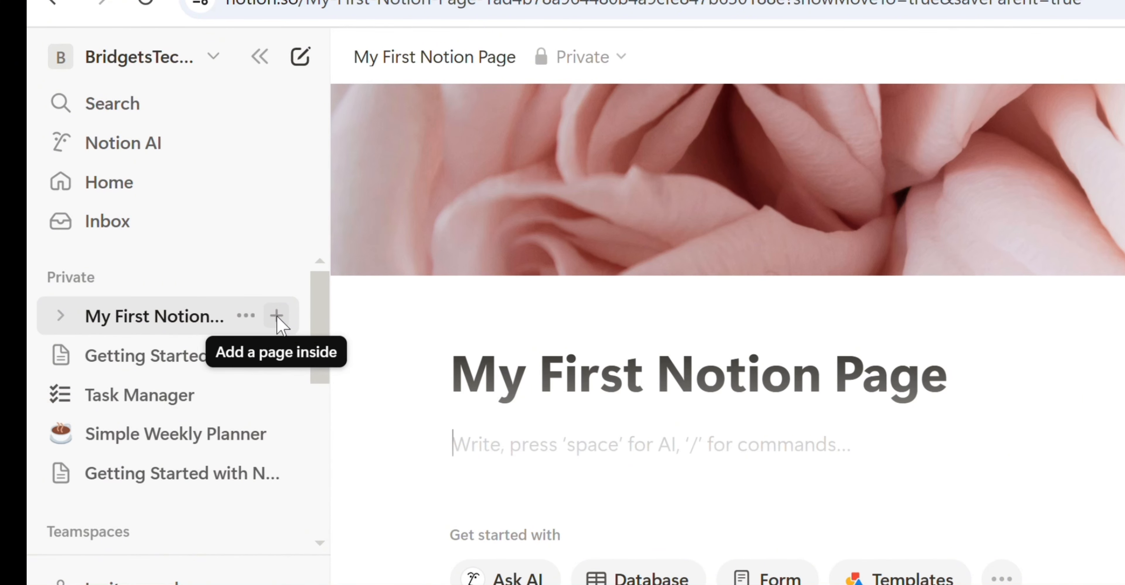
- Add a page named 'Subpage' inside My First Notion Page and open it
left_click(284, 319)
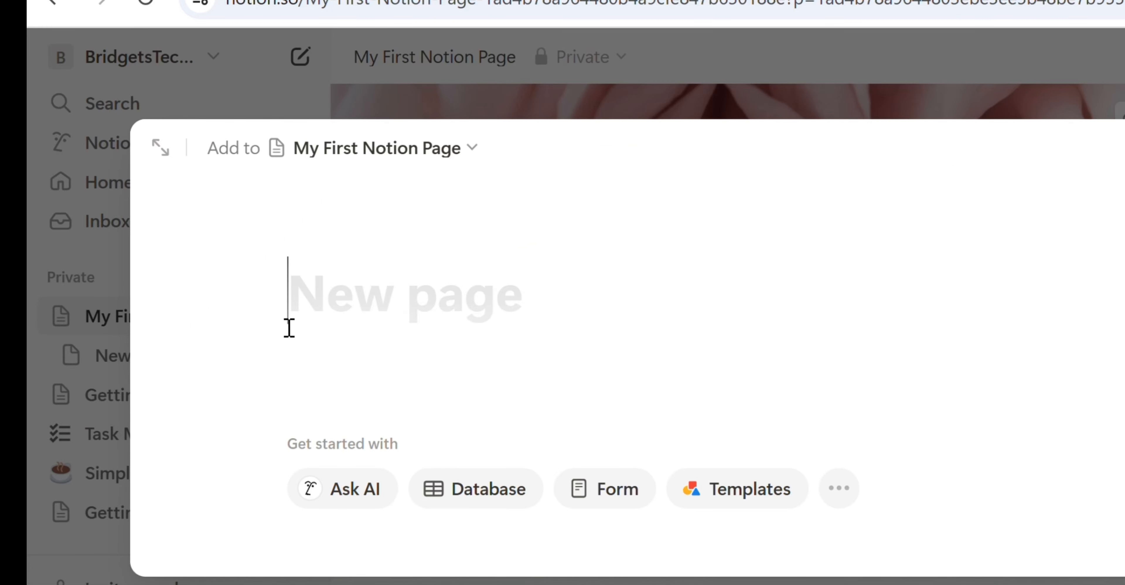
type("Subpage")
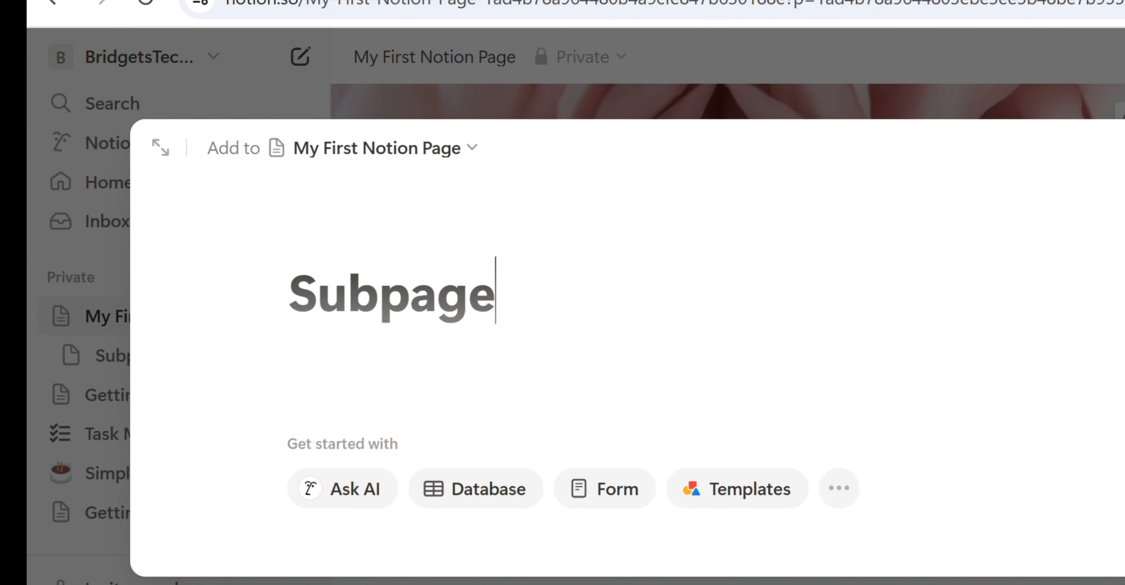
key("Escape")
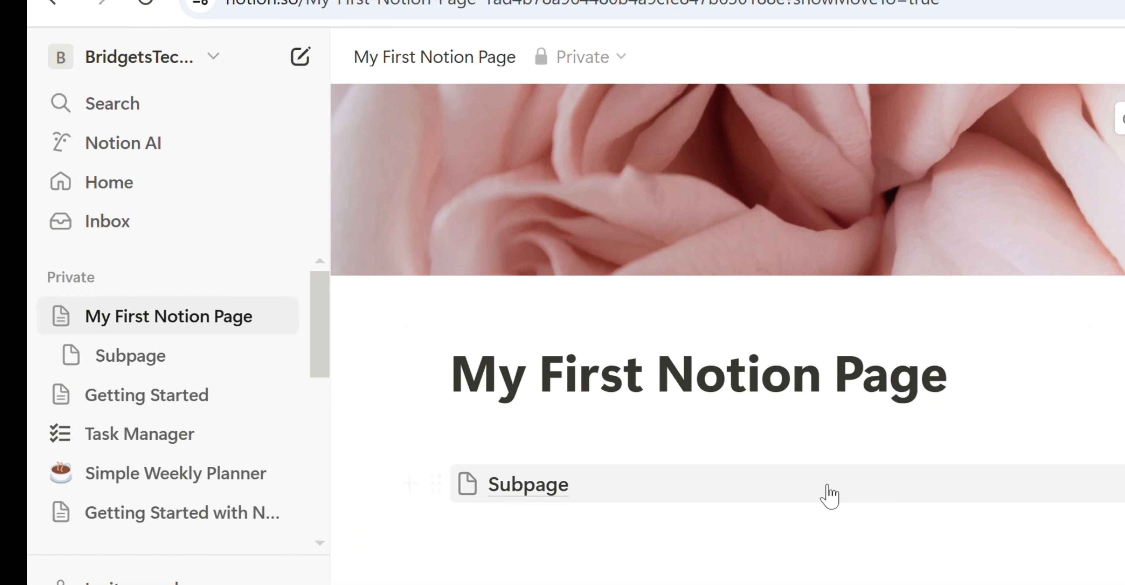
mouse_move(574, 498)
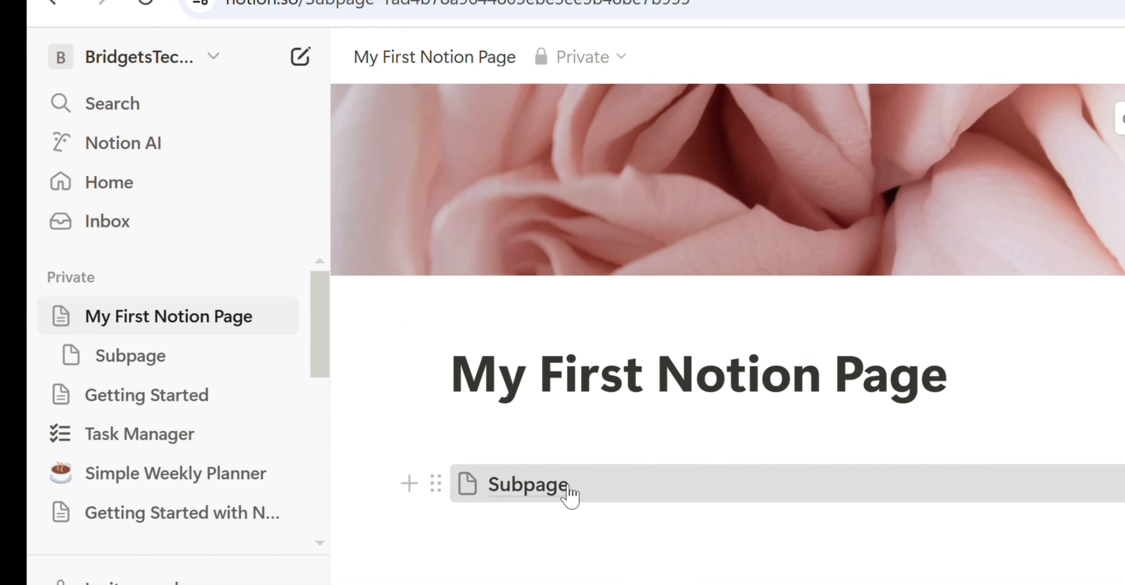
left_click(570, 495)
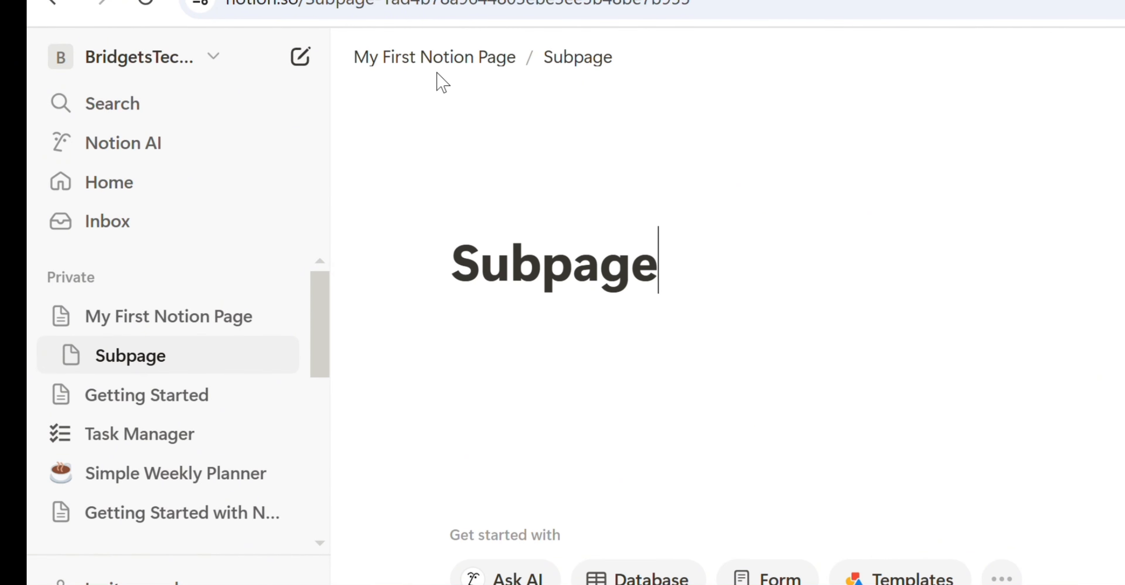
- Add a page named 'Subpage 2' inside Subpage and open it
mouse_move(283, 365)
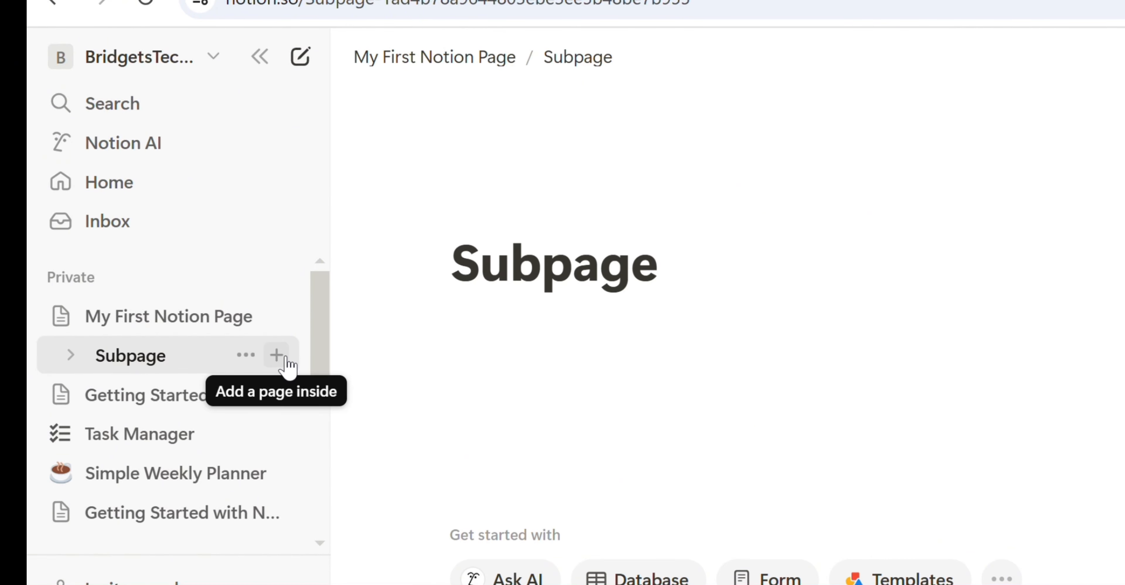
left_click(276, 355)
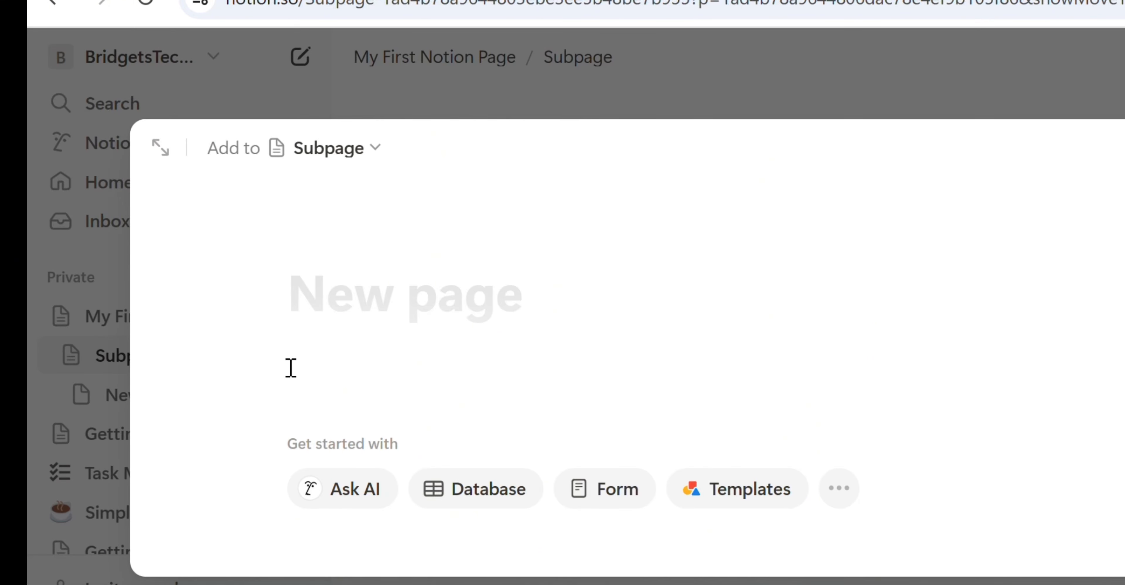
type("Subpage 2")
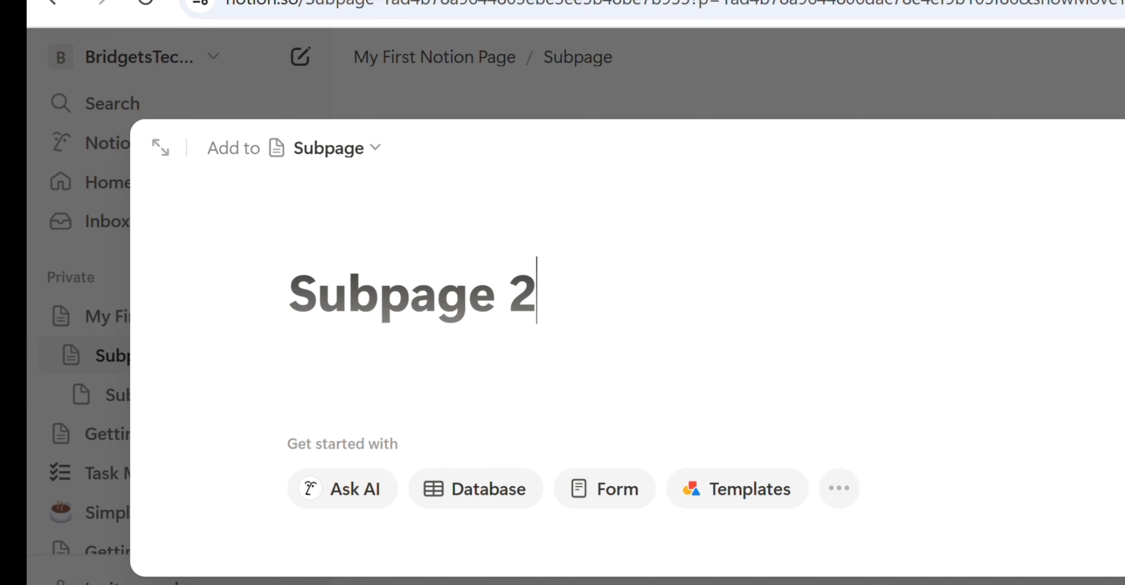
key("Escape")
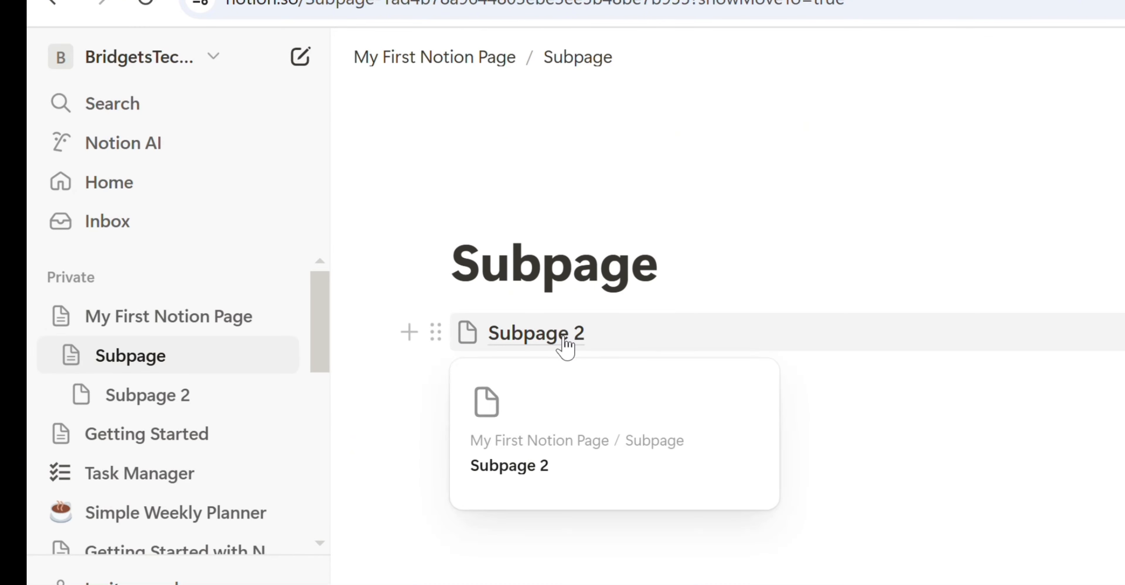
left_click(565, 347)
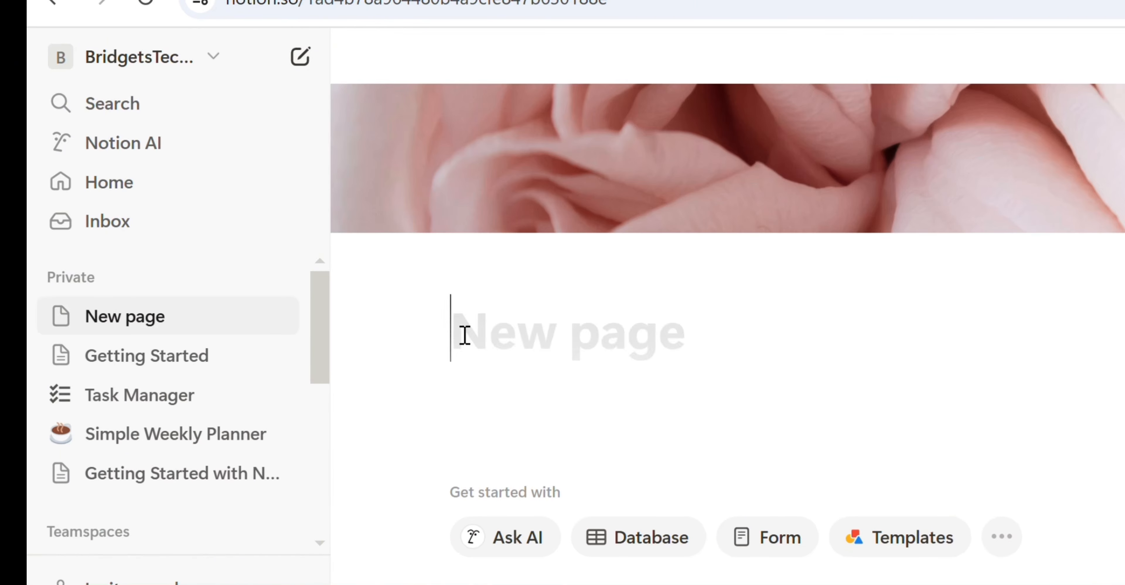
- Title the page 'Blocks', write 'This is a text.' and start an empty block below
type("Blocks")
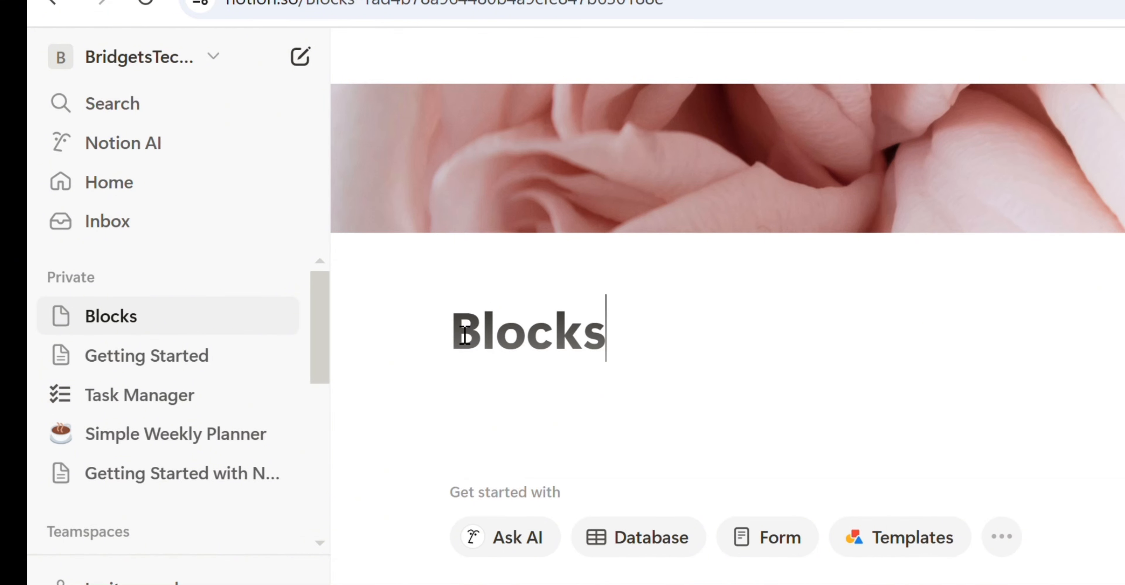
key("Return")
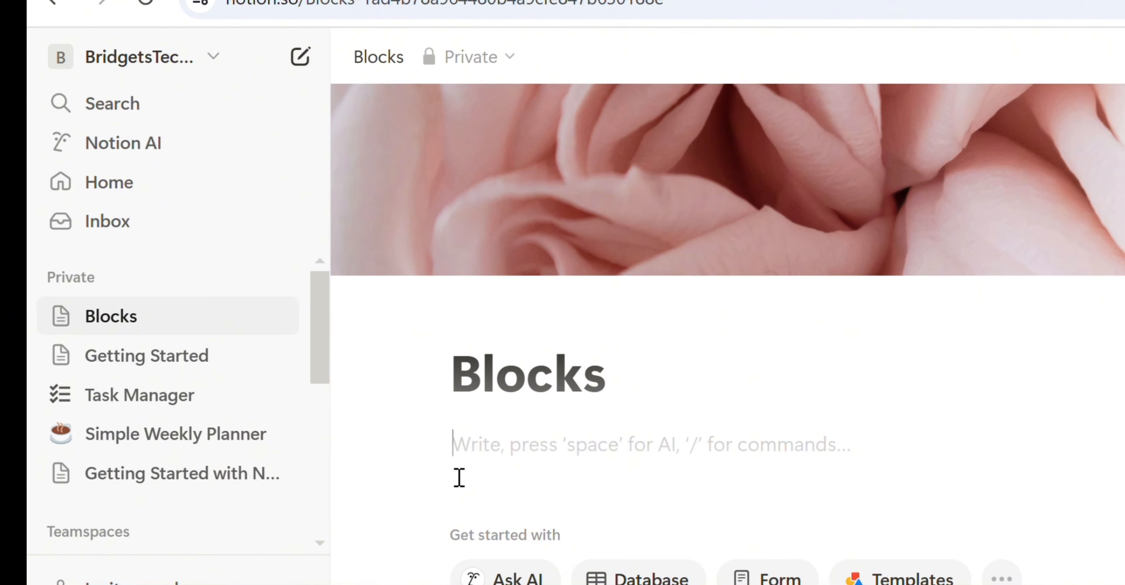
type("This is a text.")
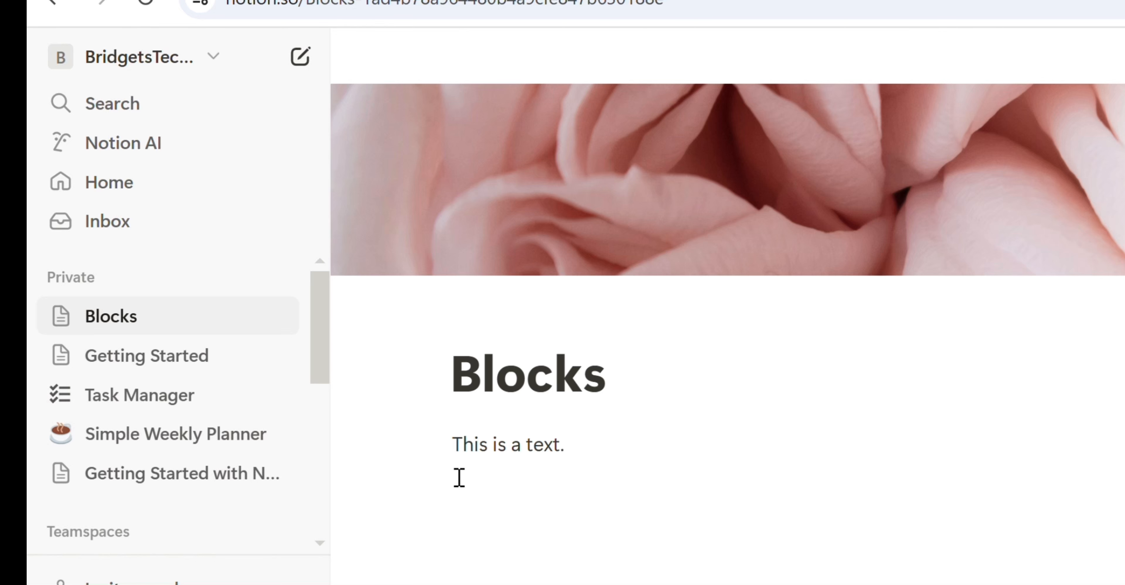
left_click(459, 478)
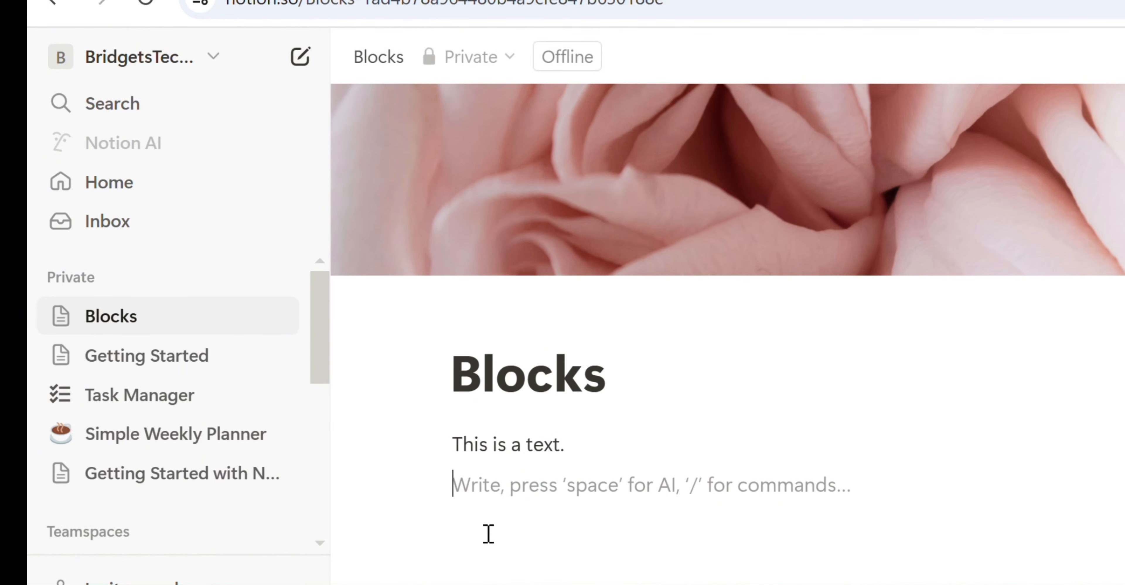
- Insert a Heading 1 block from the slash menu reading 'Heading 1', with a new line after
type("/")
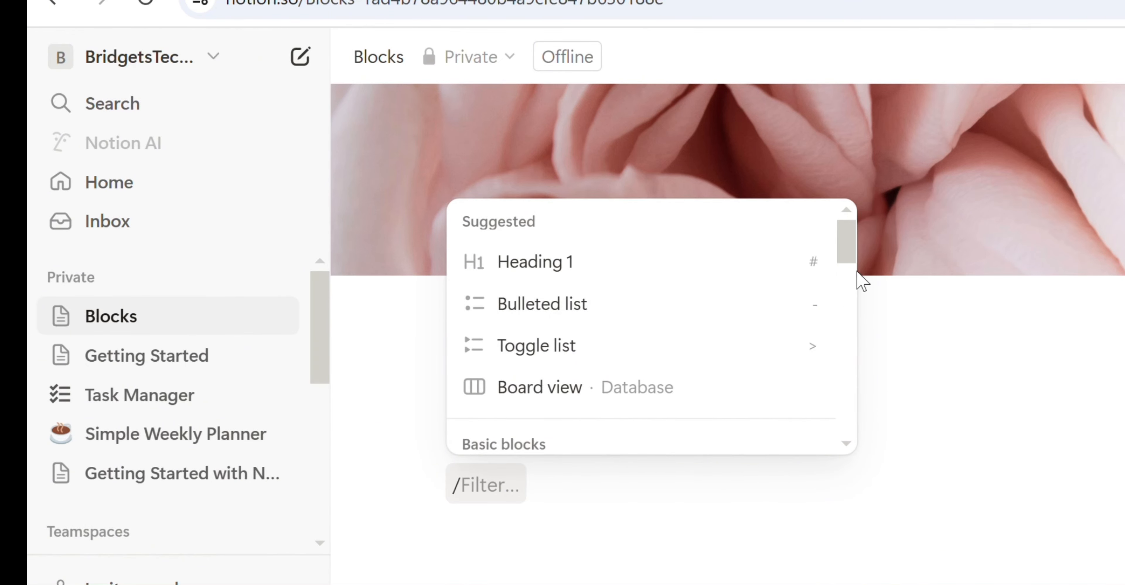
left_click_drag(846, 246, 853, 408)
scroll(853, 408, "down", 10)
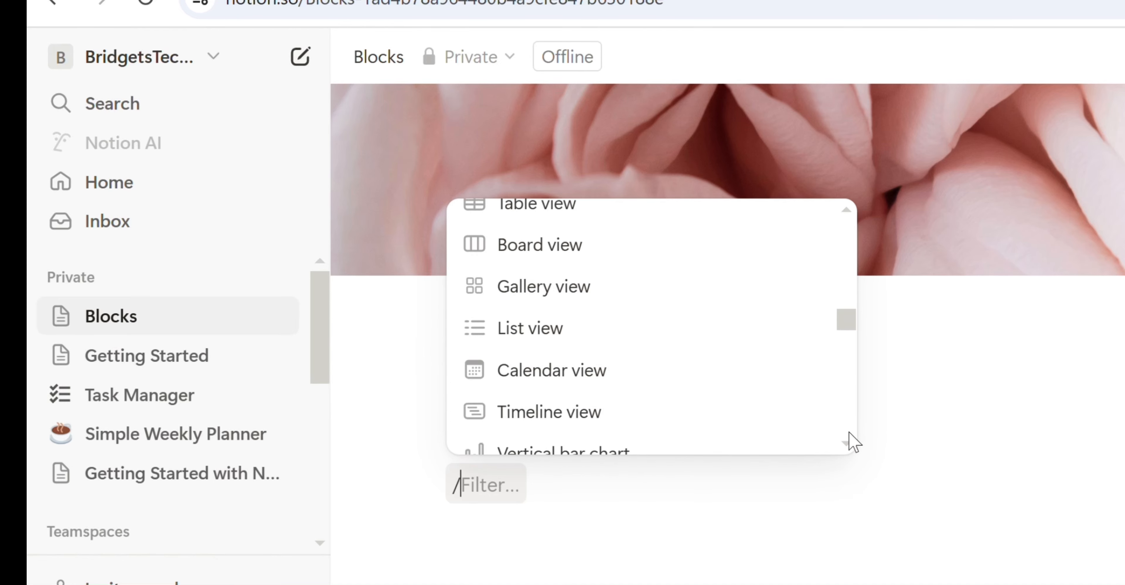
scroll(849, 442, "down", 8)
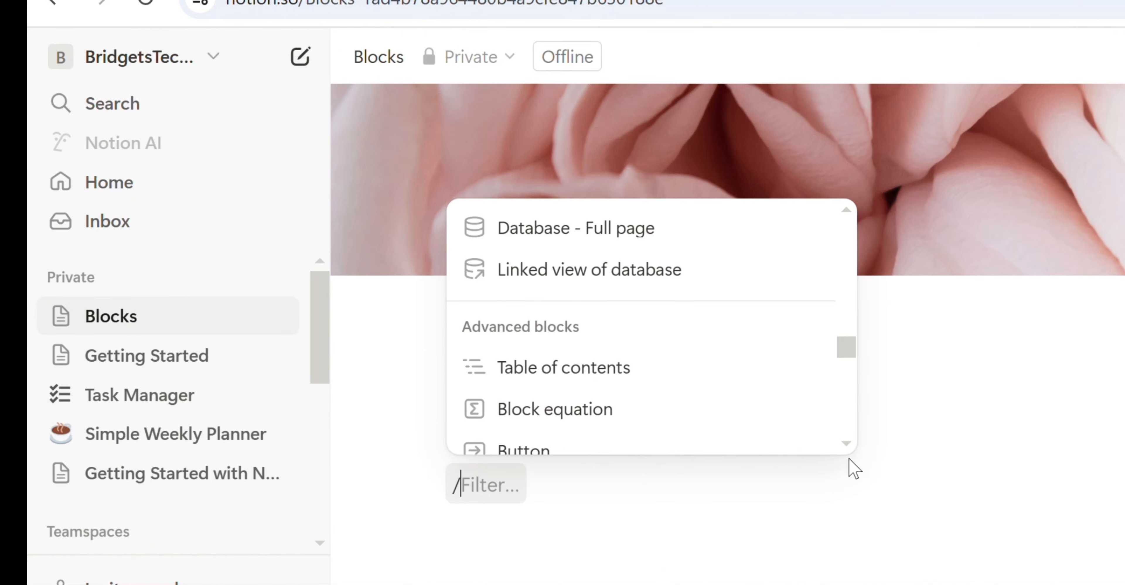
scroll(854, 473, "down", 8)
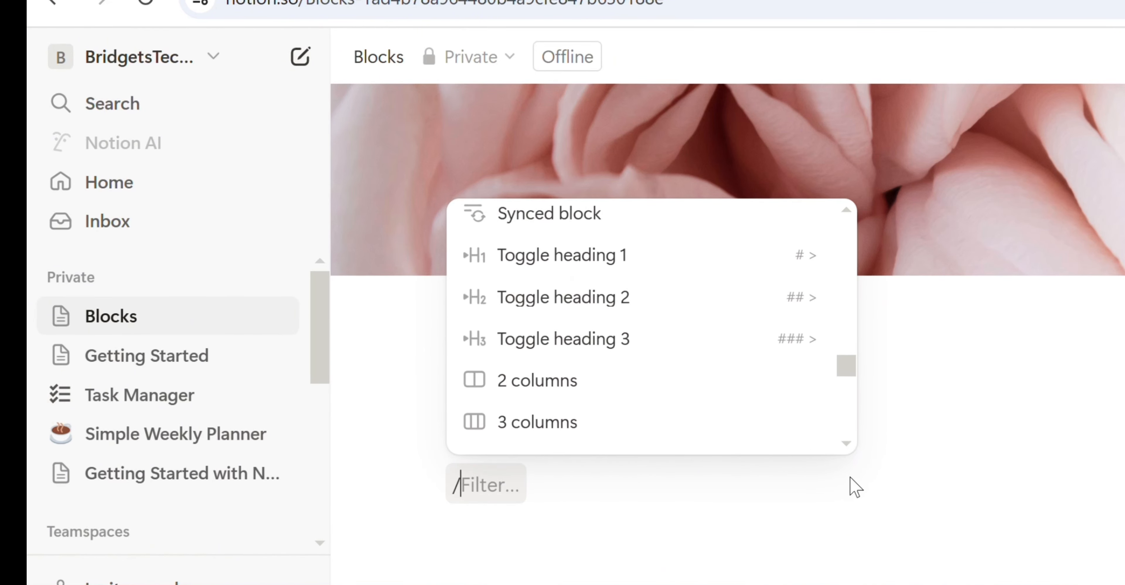
scroll(855, 491, "down", 5)
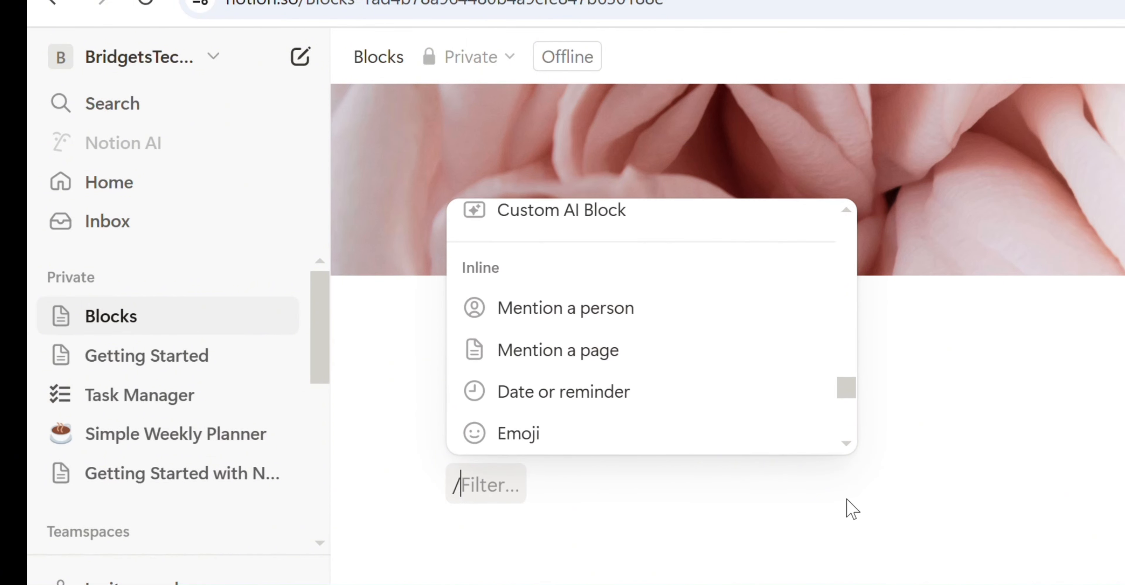
scroll(852, 513, "down", 3)
scroll(849, 522, "down", 1)
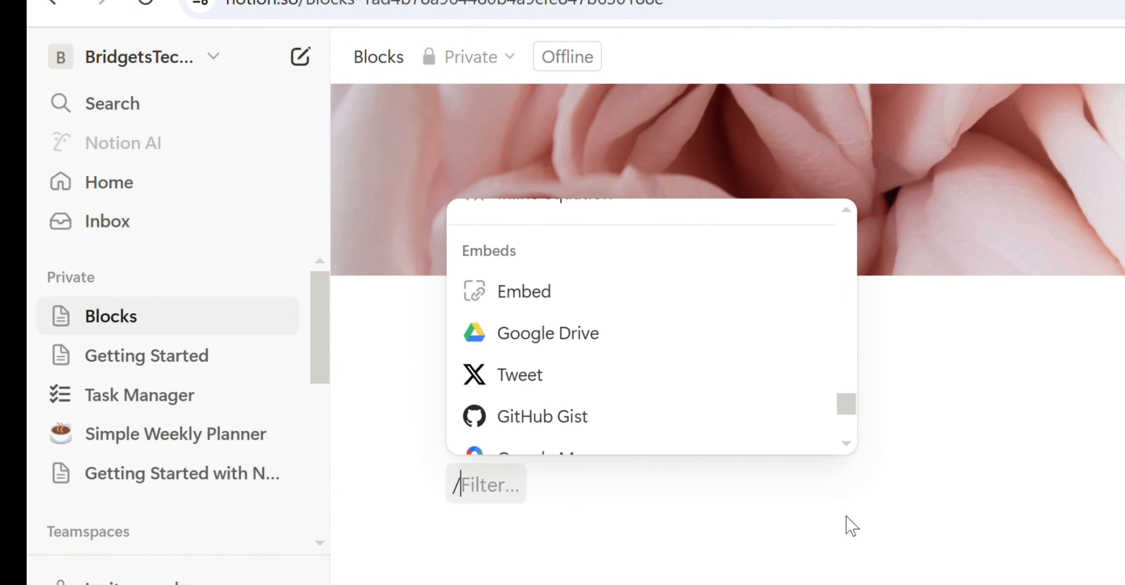
scroll(849, 502, "up", 10)
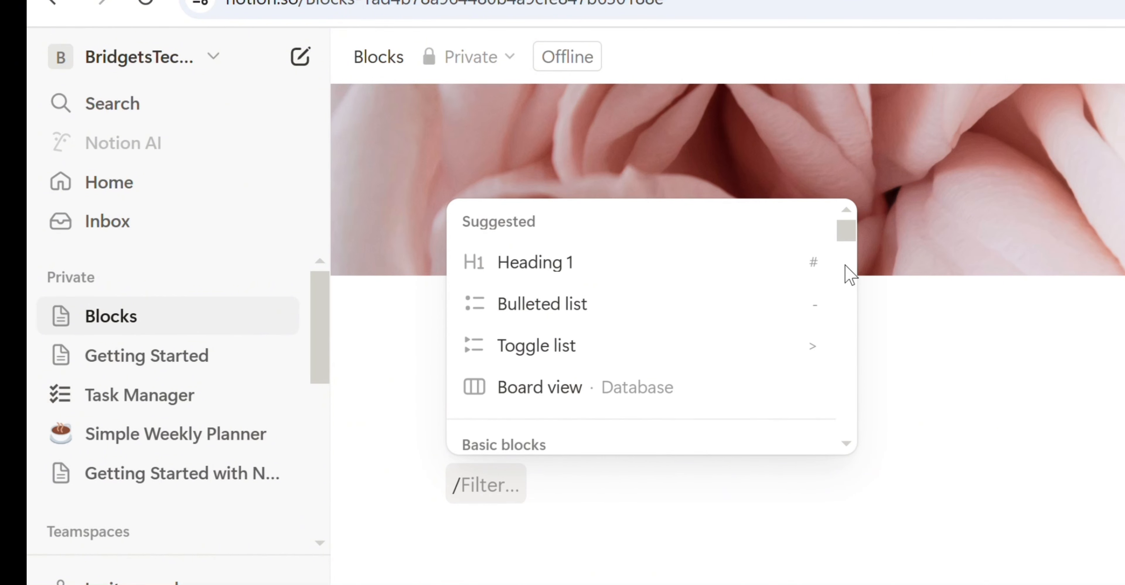
left_click(567, 277)
type("Heading 1")
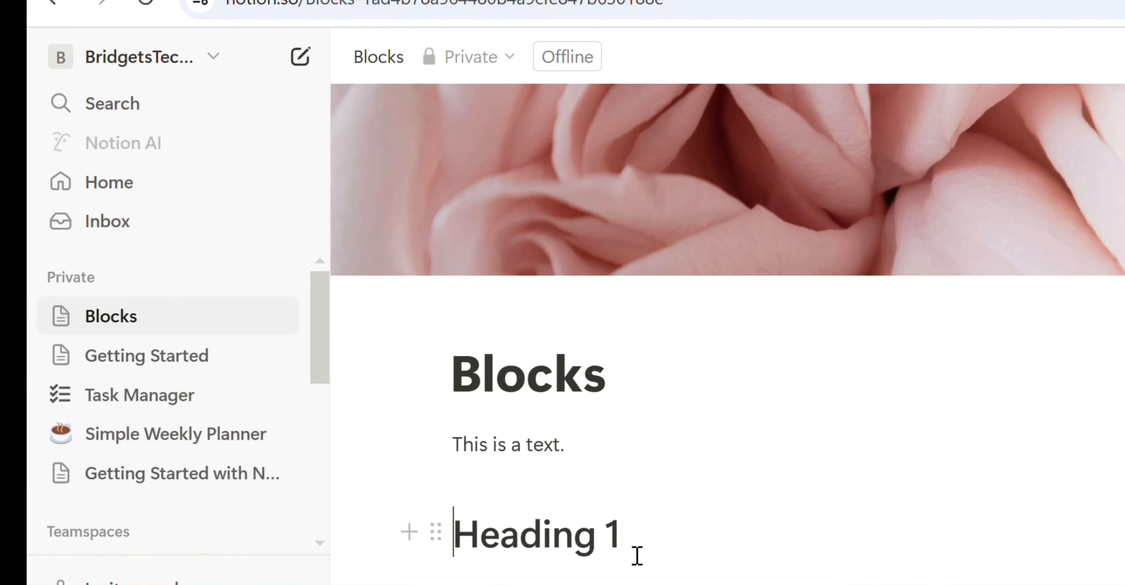
key("Return")
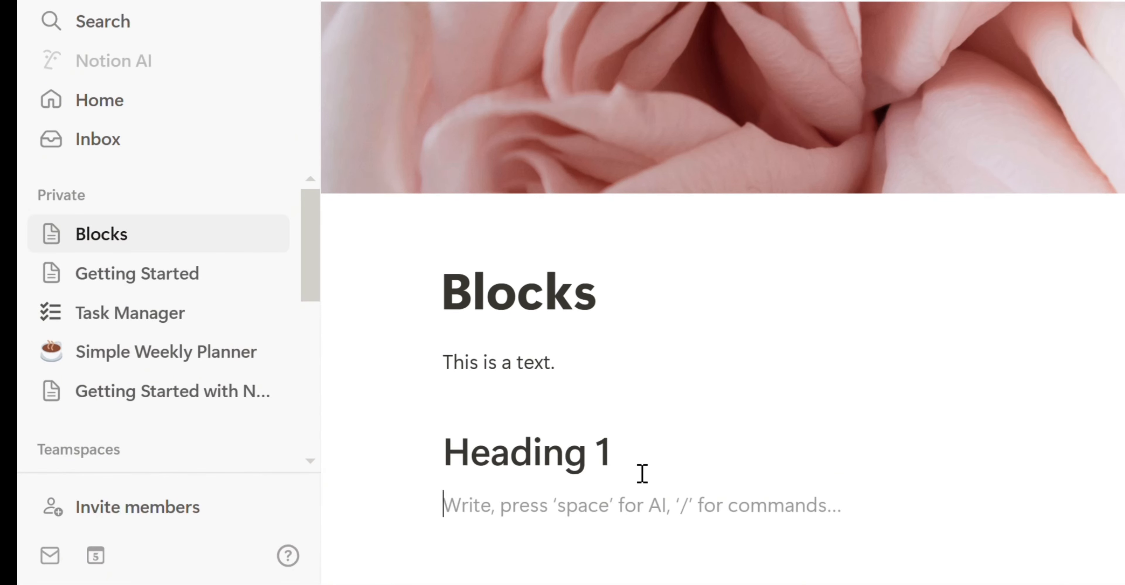
- Insert an image block with the / menu and upload the laptop-and-card photo
type("/")
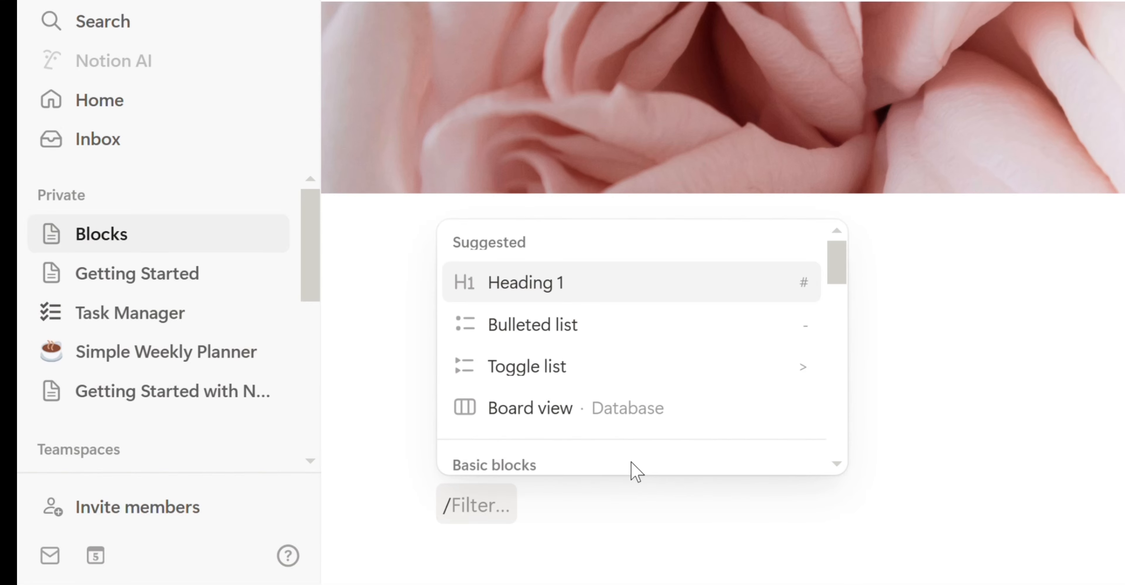
scroll(847, 332, "down", 6)
scroll(844, 354, "down", 10)
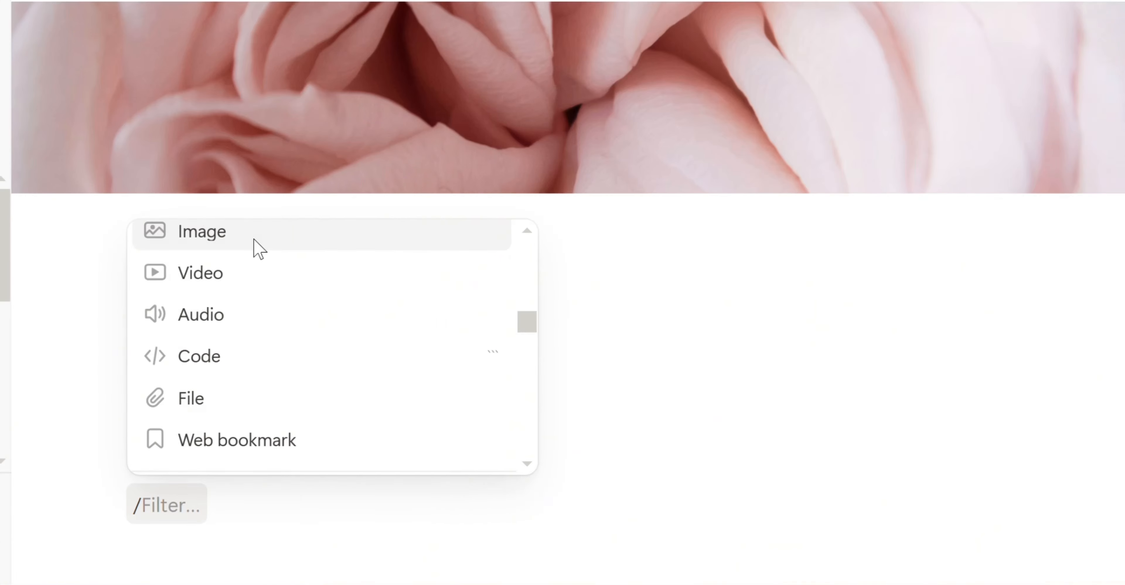
left_click(566, 245)
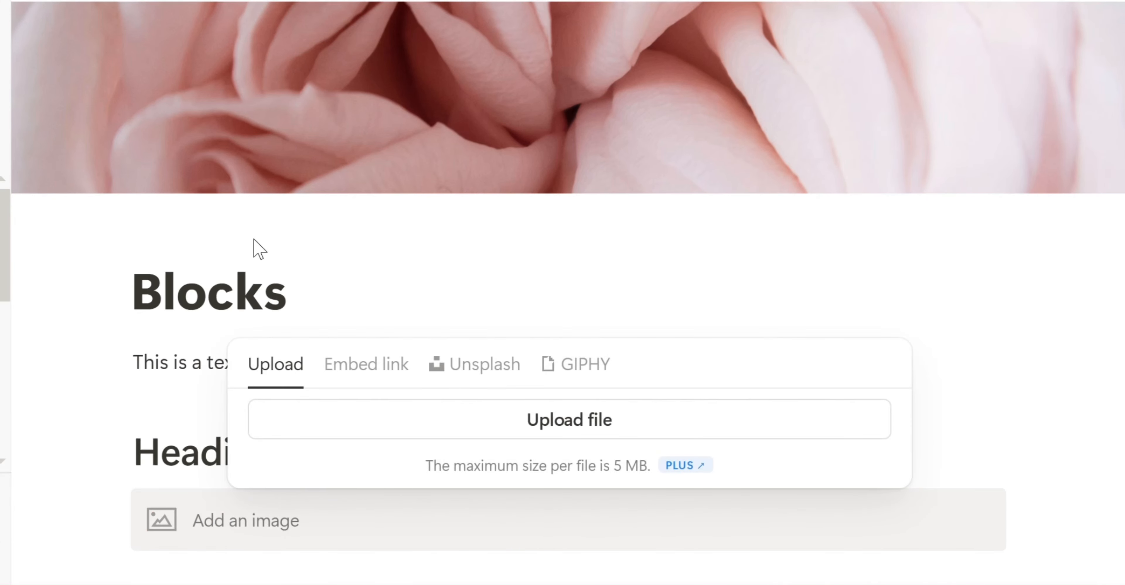
left_click(558, 421)
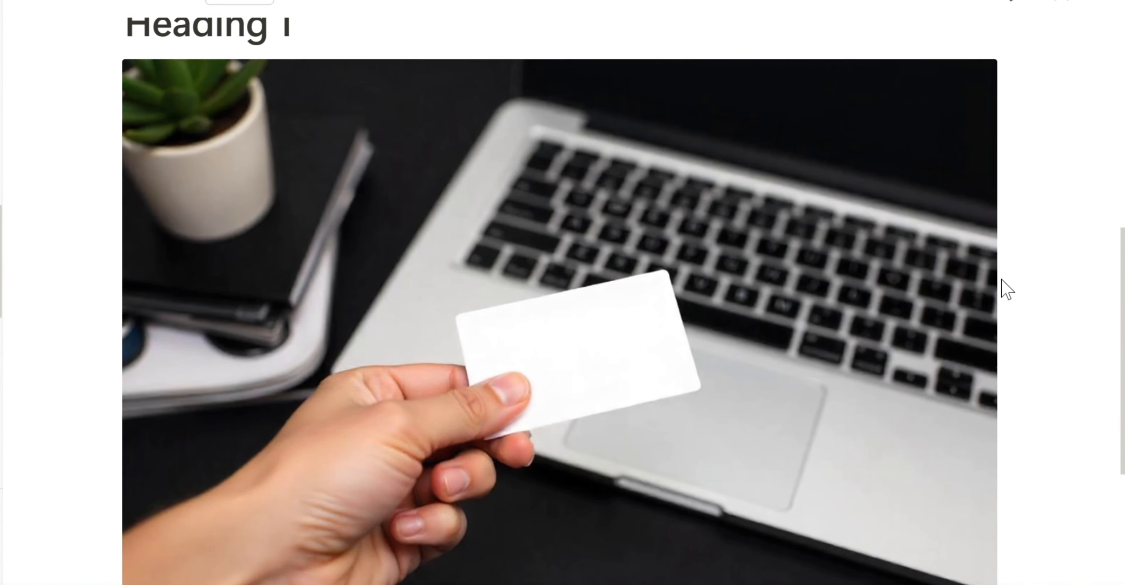
- Resize the photo smaller and align it to the left
scroll(1003, 280, "down", 2)
left_click_drag(993, 539, 783, 419)
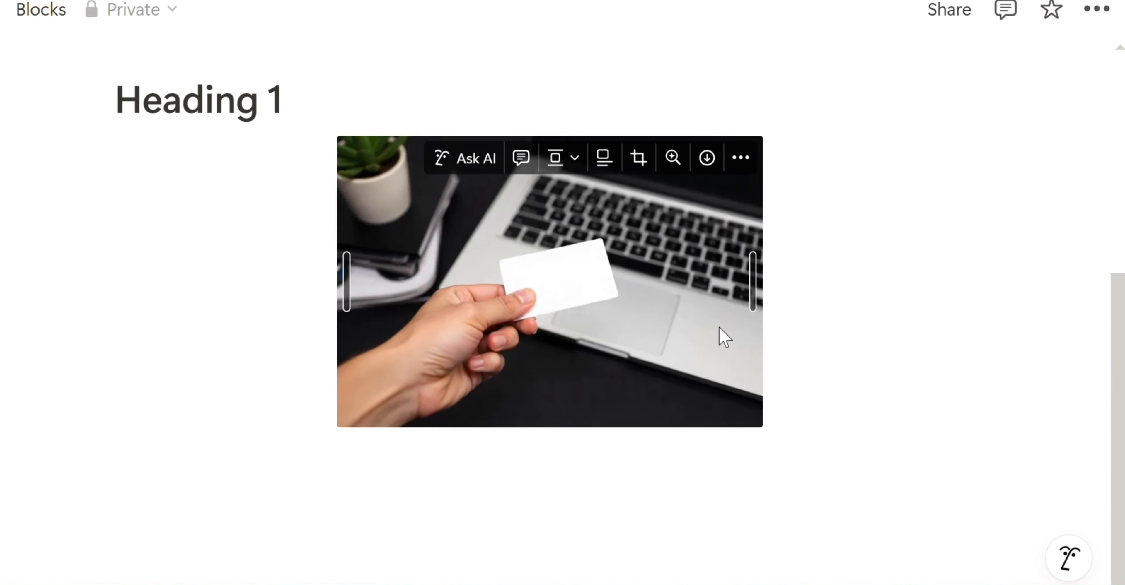
left_click(580, 162)
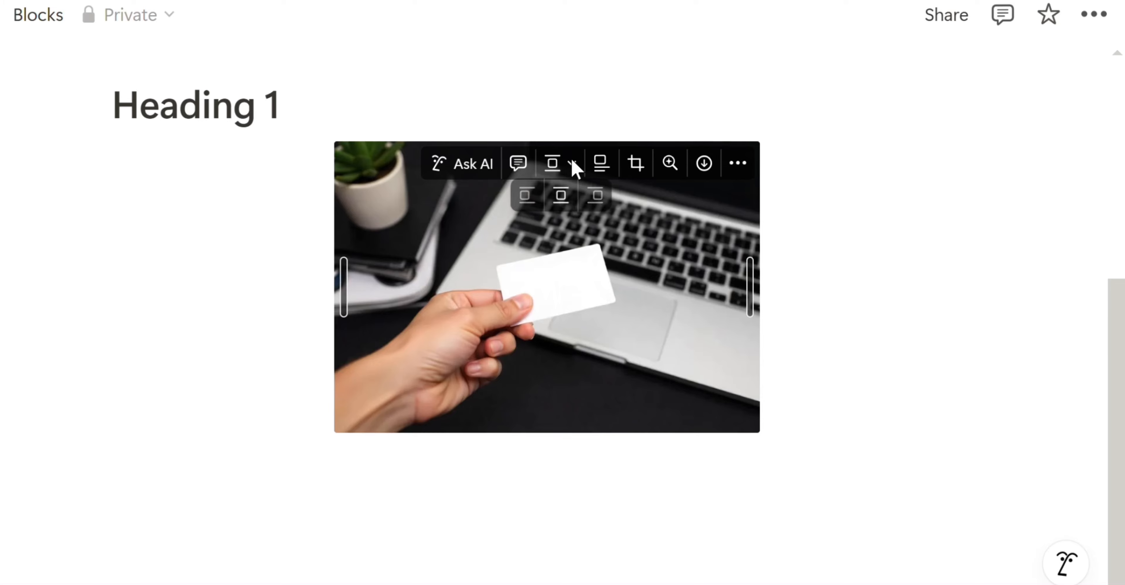
left_click(522, 200)
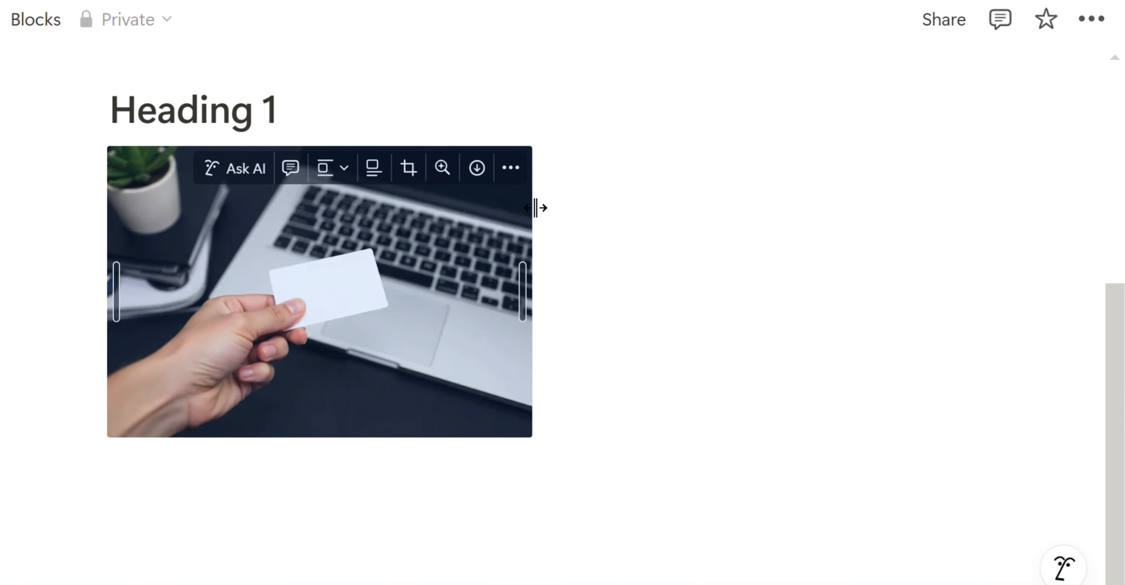
scroll(95, 406, "up", 5)
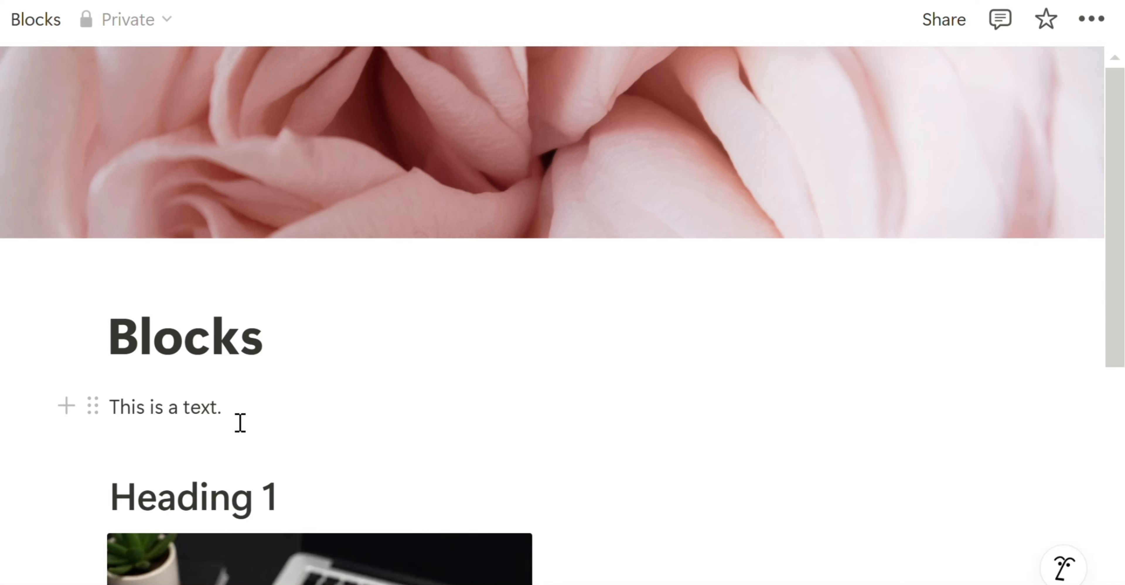
- Make 'This is a text.' bold, italic, underlined, inline code and green
left_click_drag(231, 420, 113, 412)
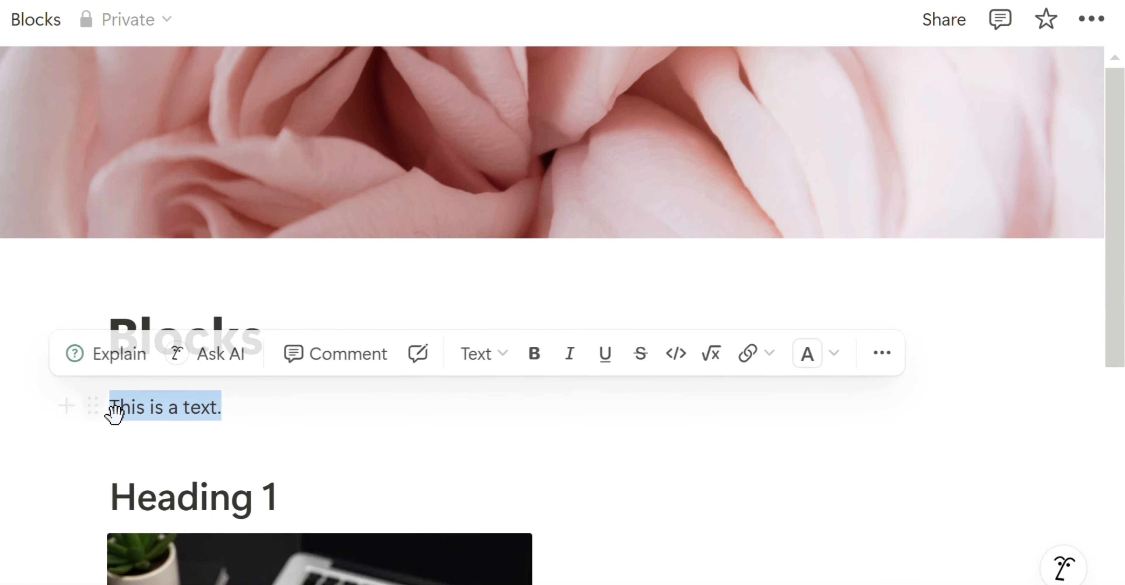
left_click(535, 363)
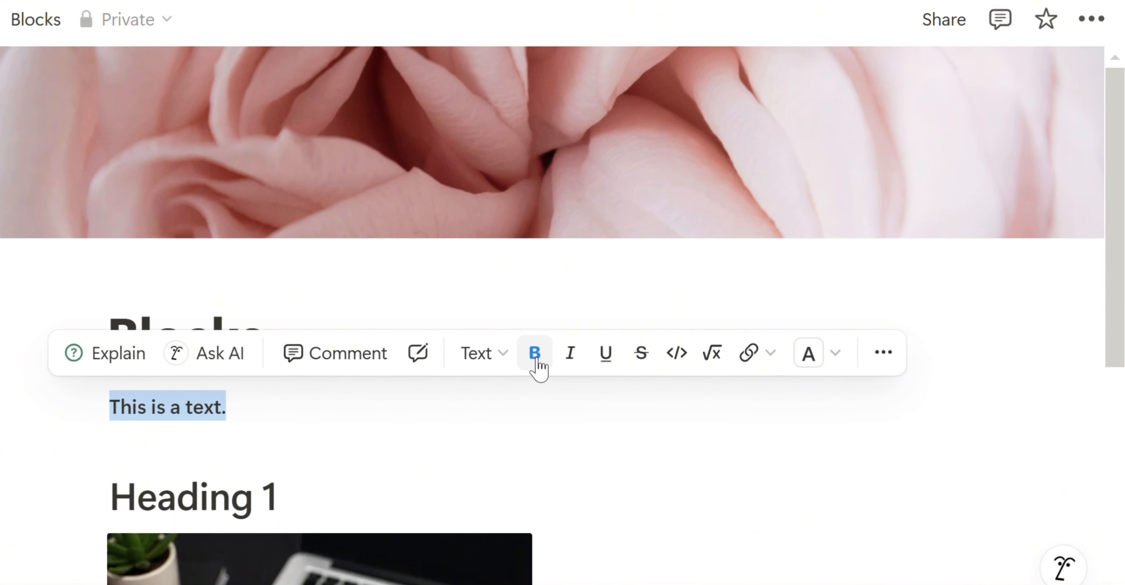
left_click(571, 363)
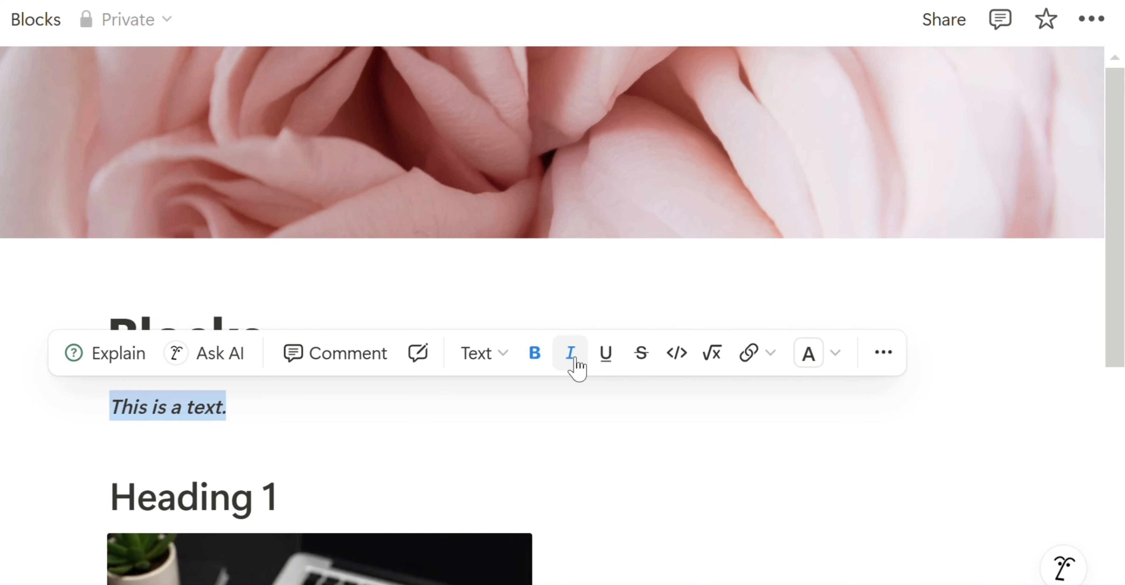
left_click(613, 366)
key("ctrl+e")
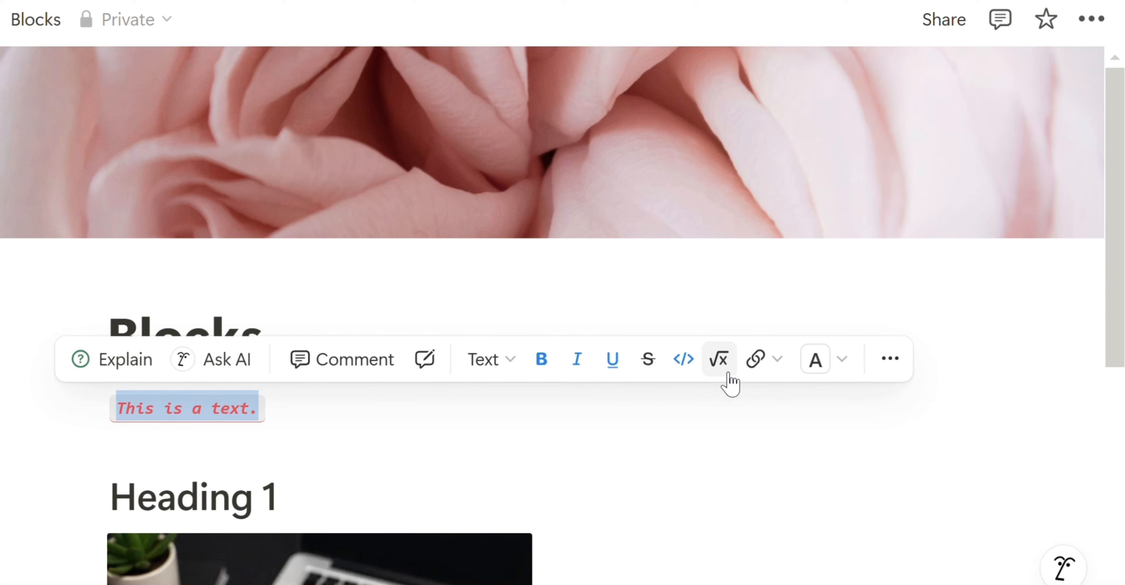
left_click(833, 374)
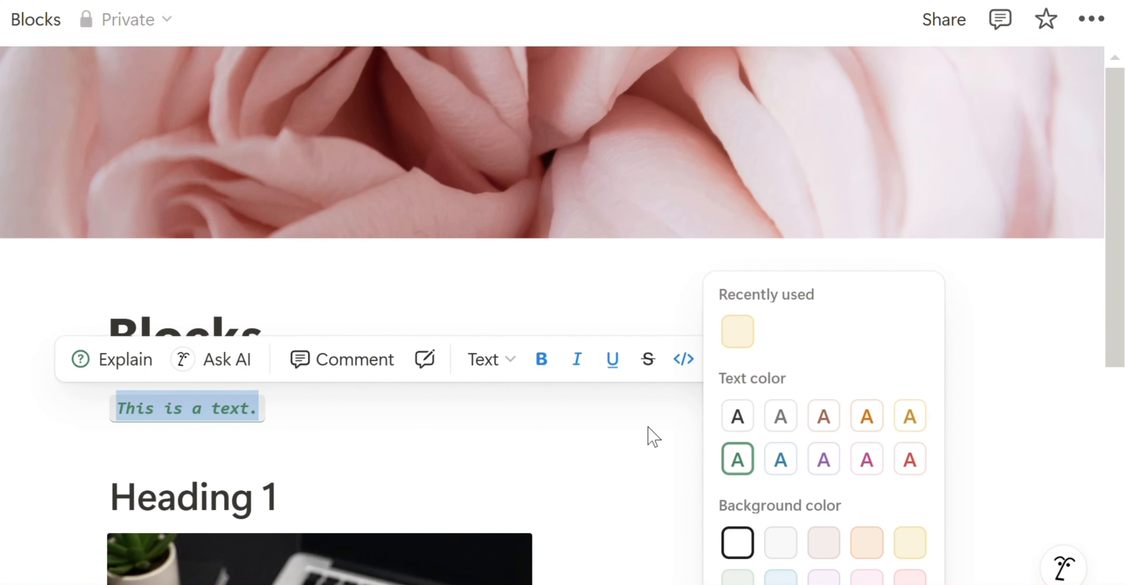
left_click(655, 438)
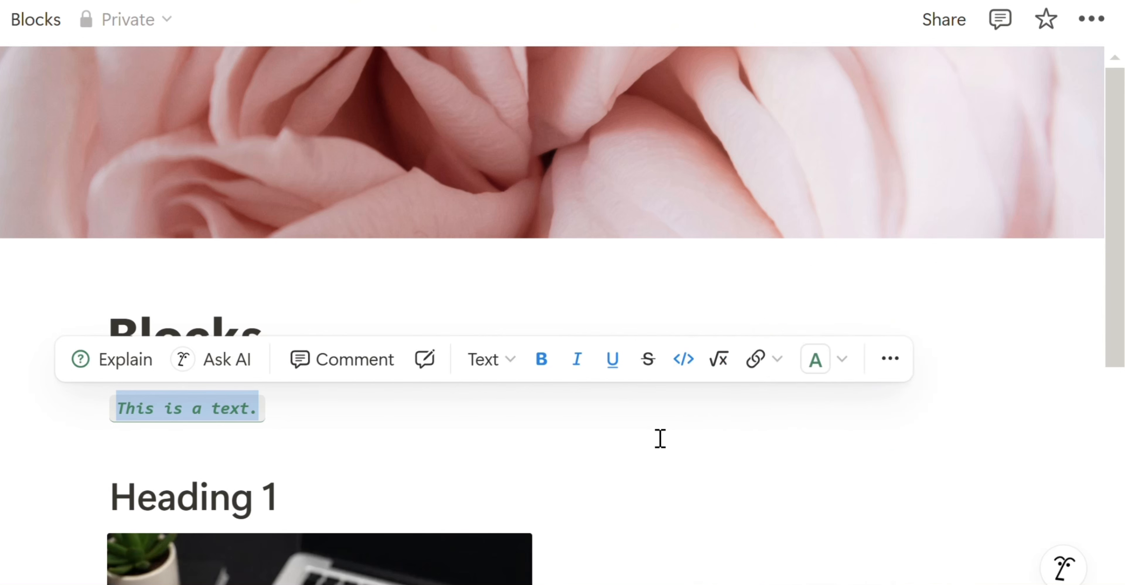
- Add a new line with the inline equation 3x + 5y − z below the sentence
left_click(293, 424)
key("Return")
type("3x + 5y -")
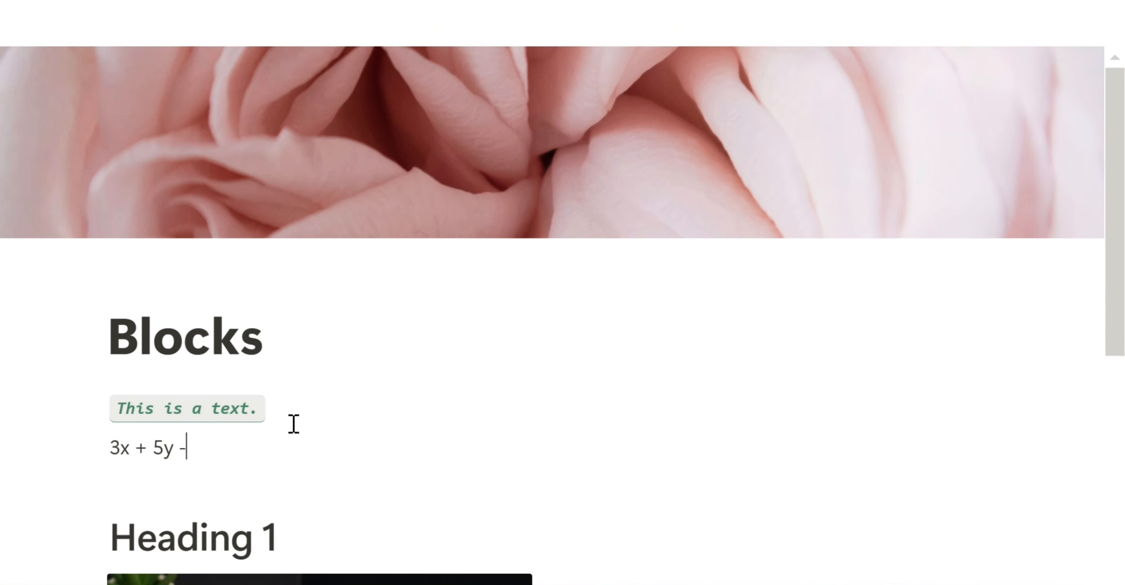
type("z")
left_click_drag(225, 459, 116, 459)
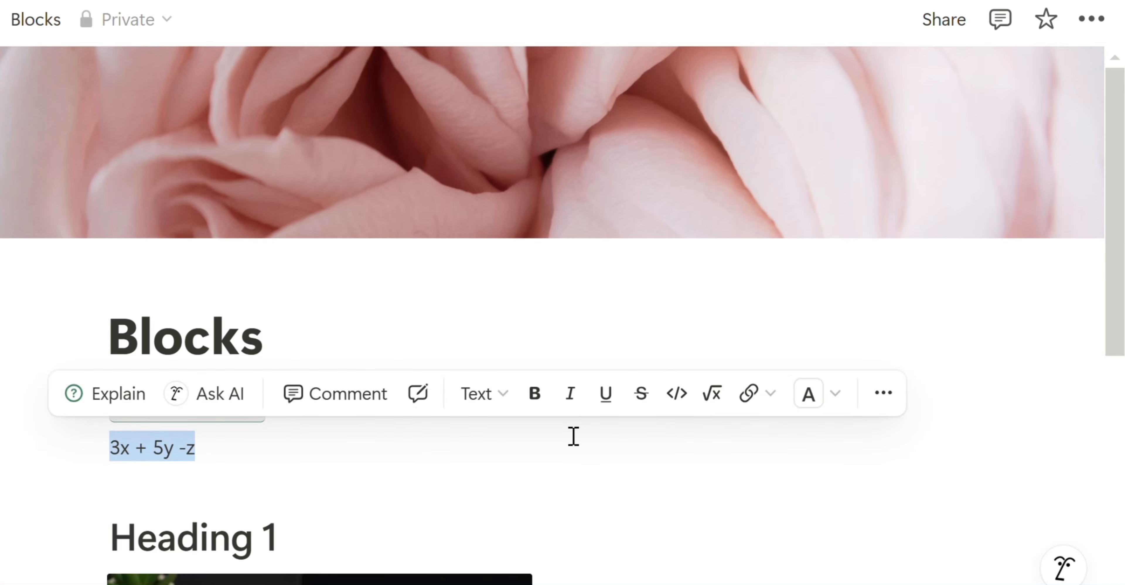
left_click(720, 411)
left_click(356, 501)
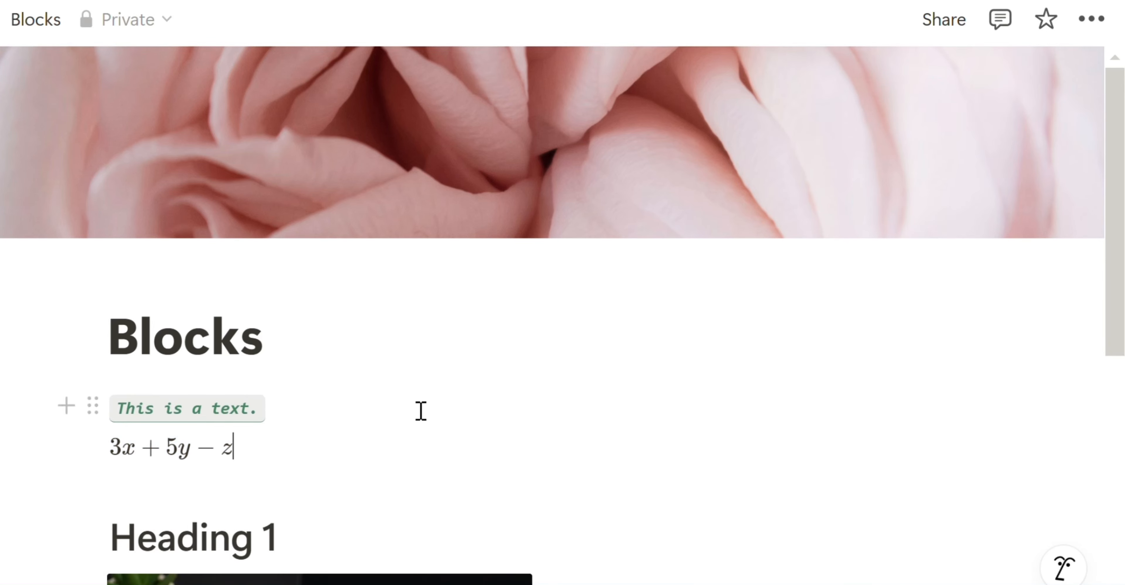
scroll(1123, 390, "down", 3)
scroll(174, 468, "down", 8)
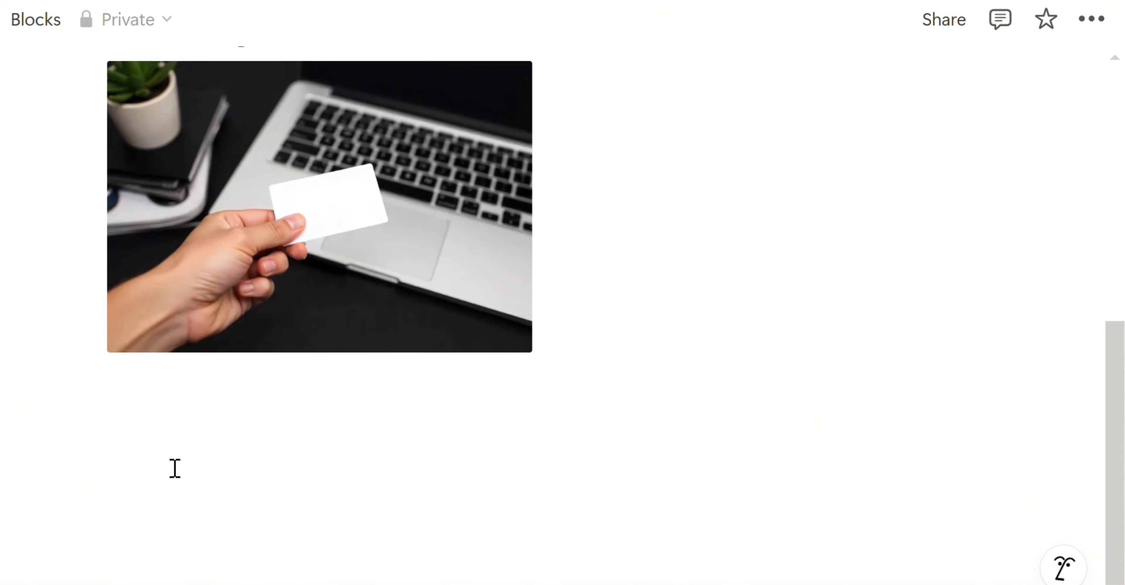
- Add 'This is a link to my simple weekly planner page' linked to the Simple Weekly Planner page
left_click(132, 426)
type("This is a l")
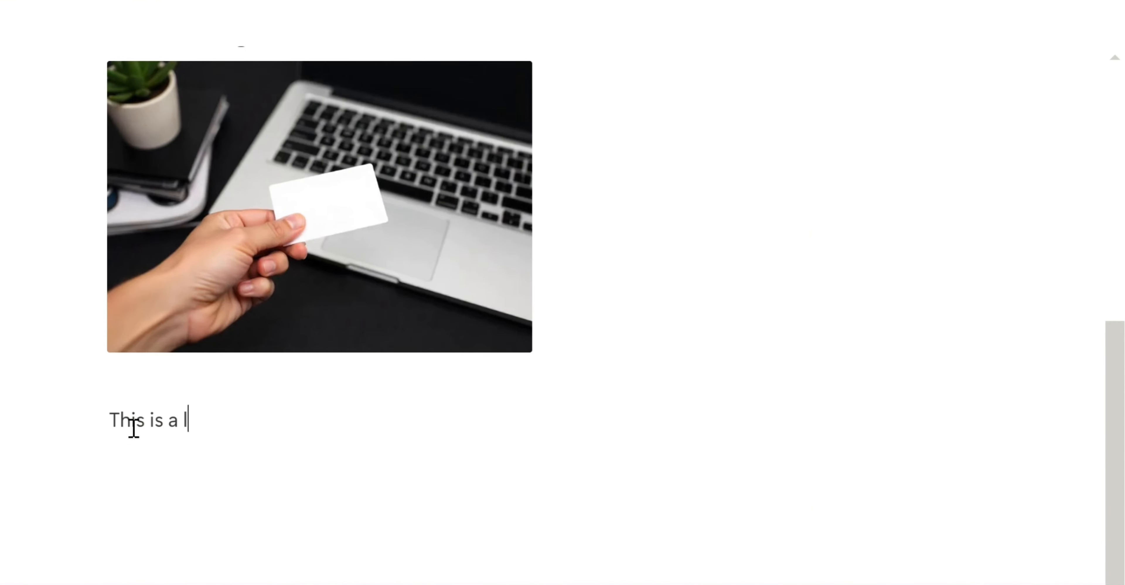
type("ink to my simple weekly planner page")
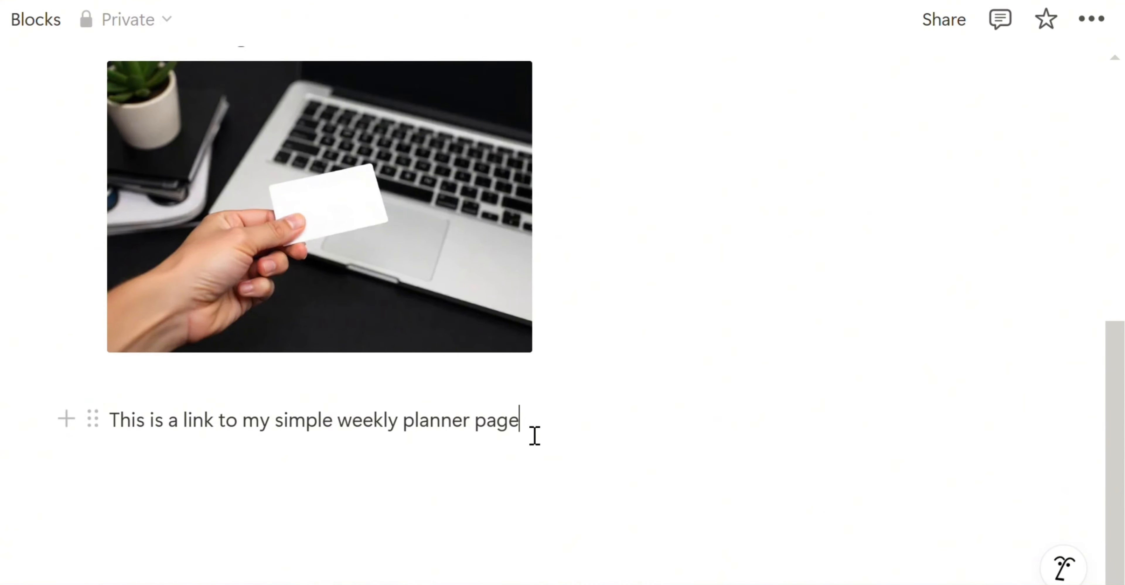
left_click_drag(535, 435, 118, 435)
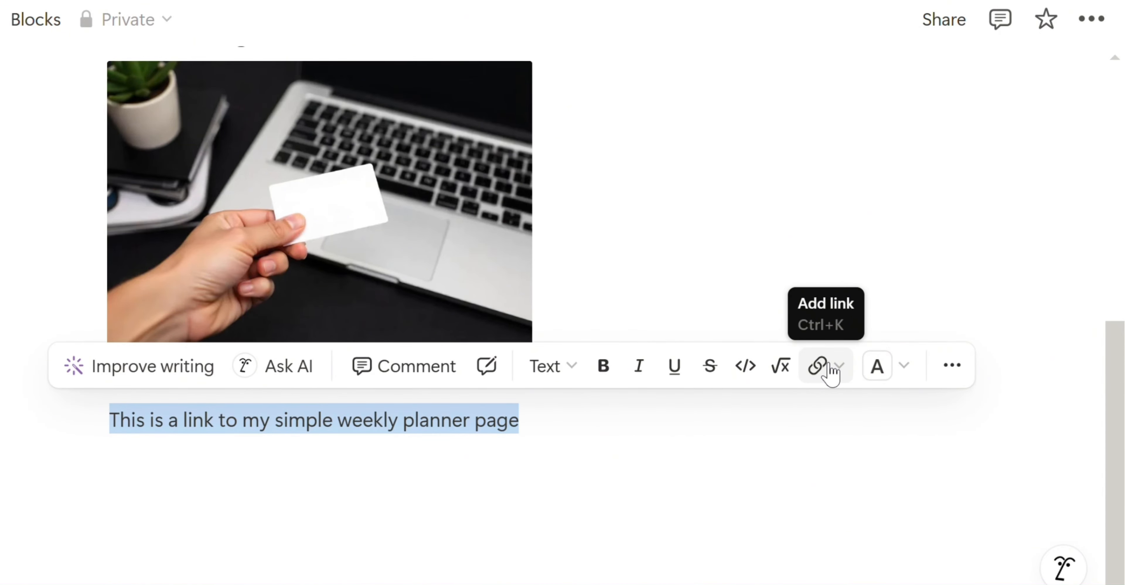
left_click(817, 367)
type("si")
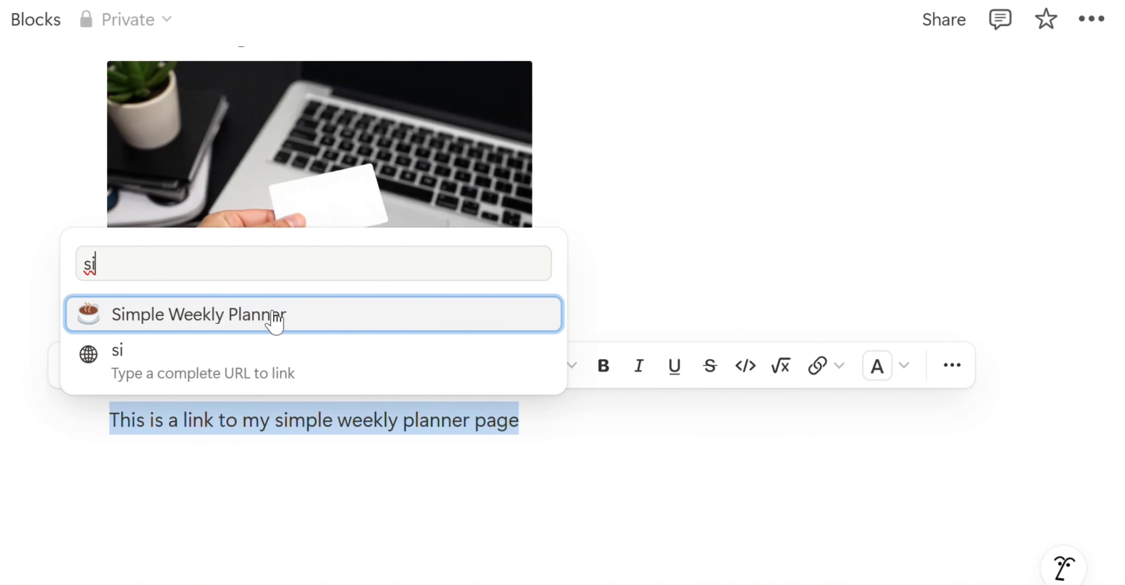
left_click(271, 322)
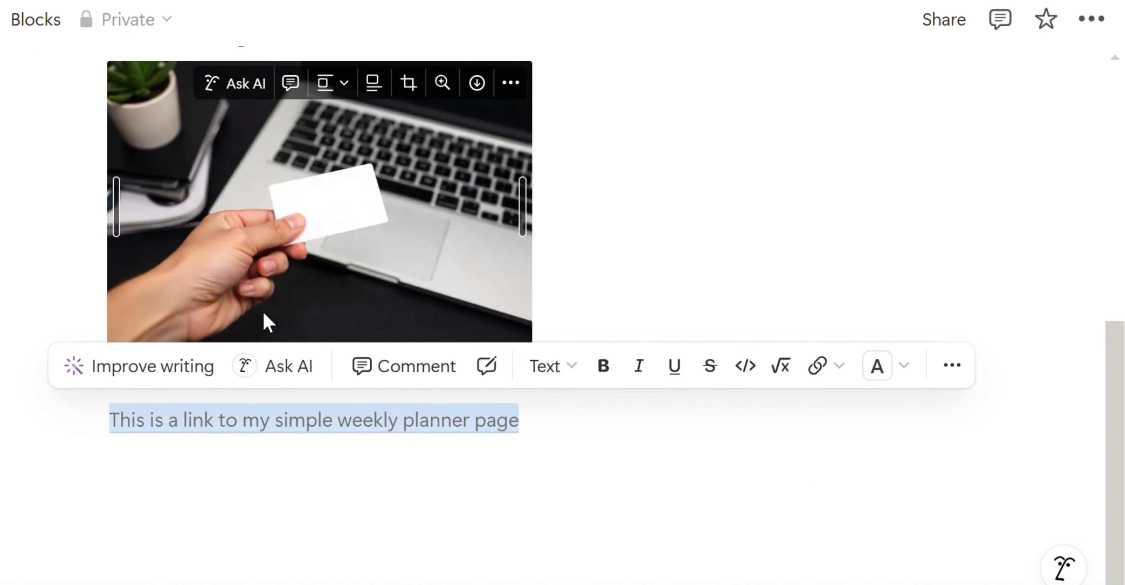
left_click(371, 422)
- Add an 'External Link' line linked to mywebsite.com
mouse_move(1117, 152)
left_mouse_down()
mouse_move(1117, 317)
mouse_move(1117, 153)
left_mouse_up()
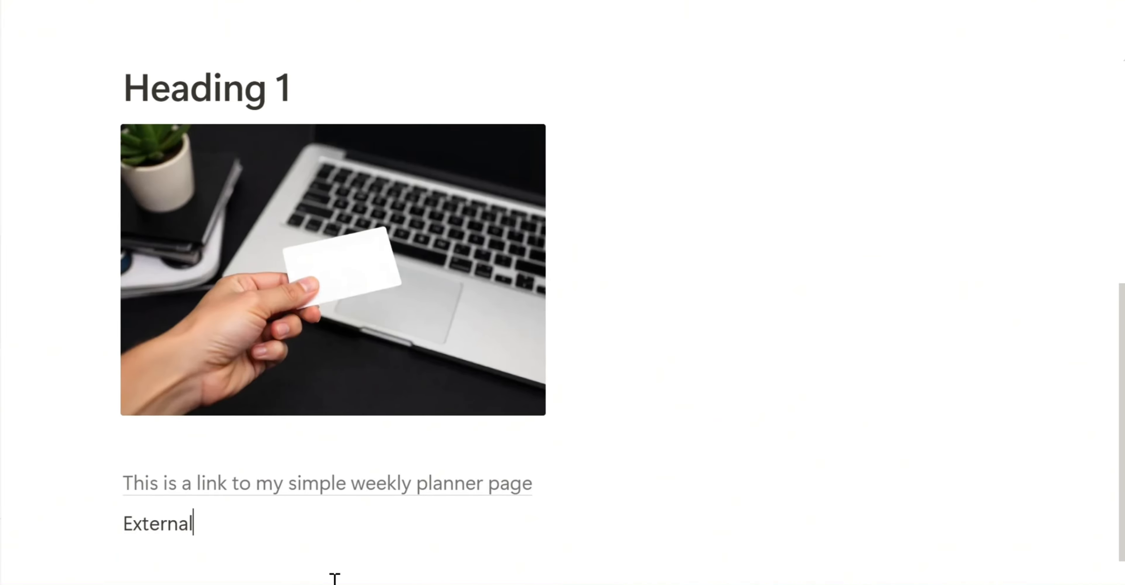
type("Link")
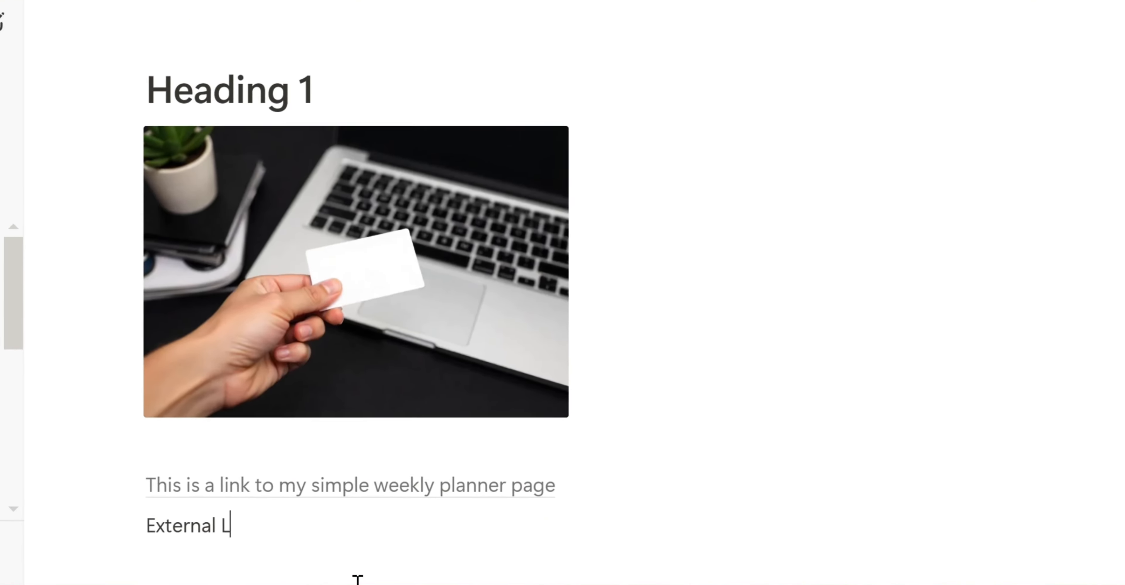
left_click_drag(324, 533, 198, 539)
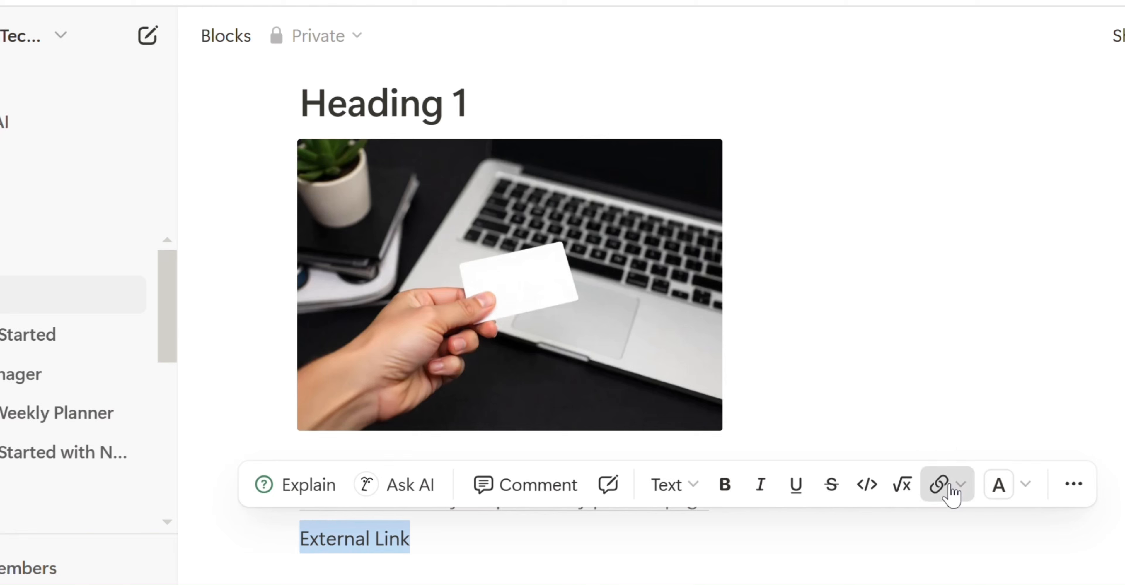
left_click(923, 483)
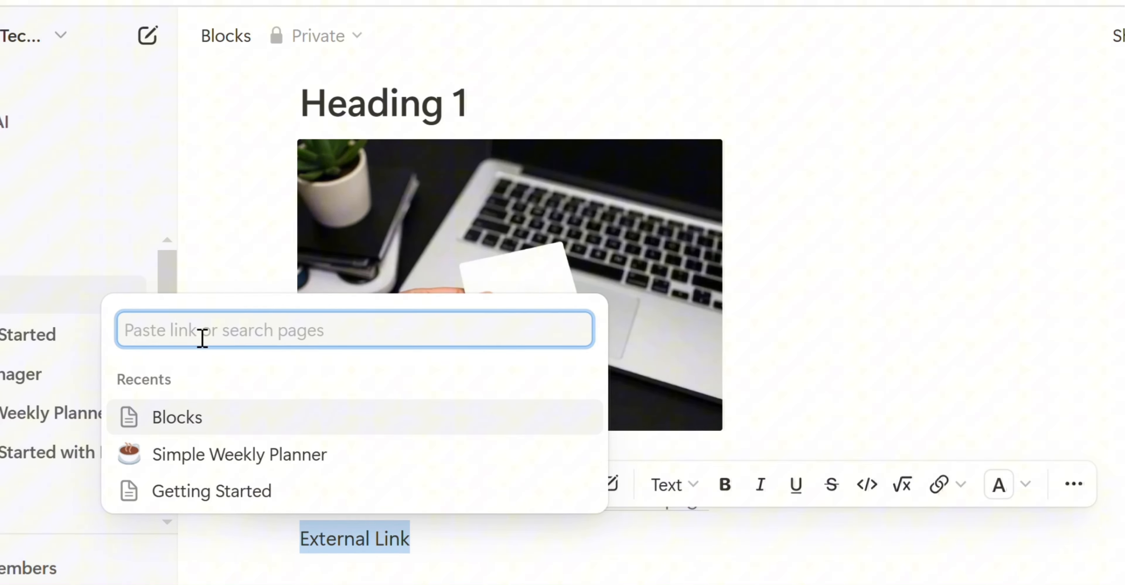
type("mywebsite.c")
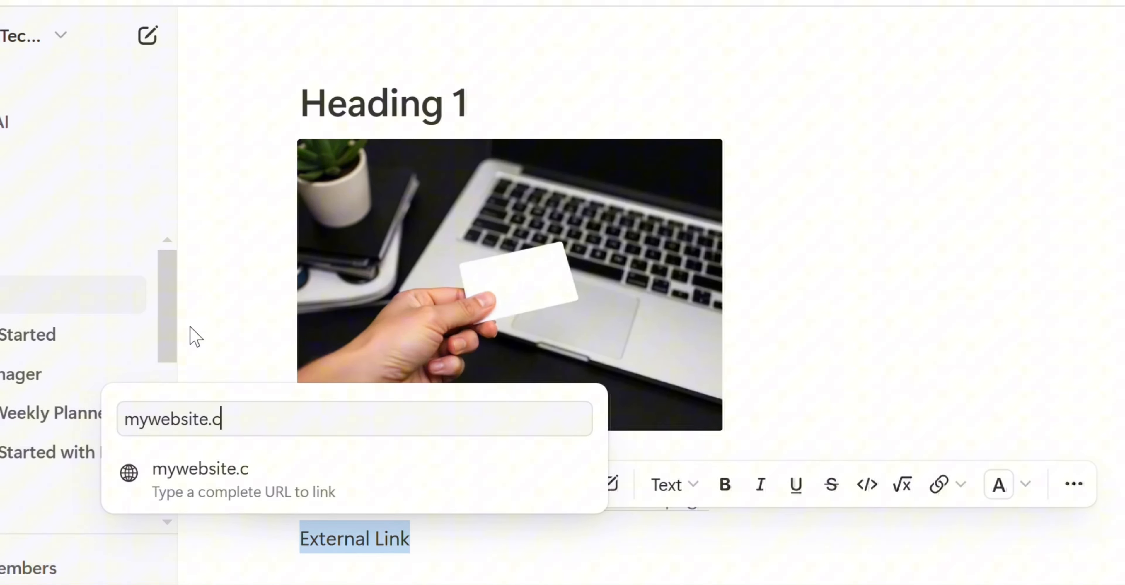
type("om")
left_click(240, 486)
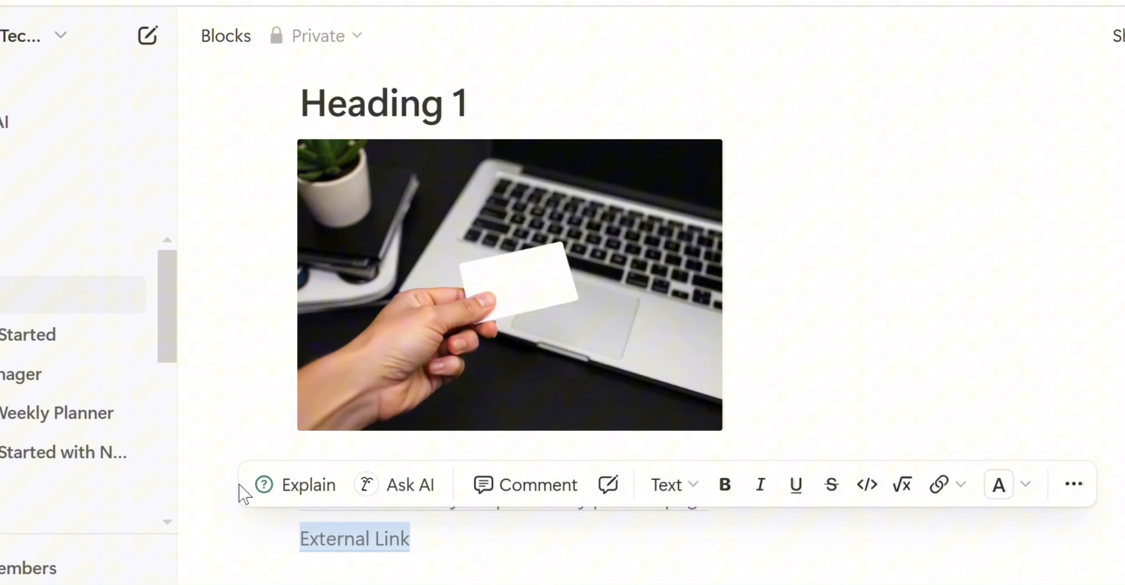
left_click(374, 527)
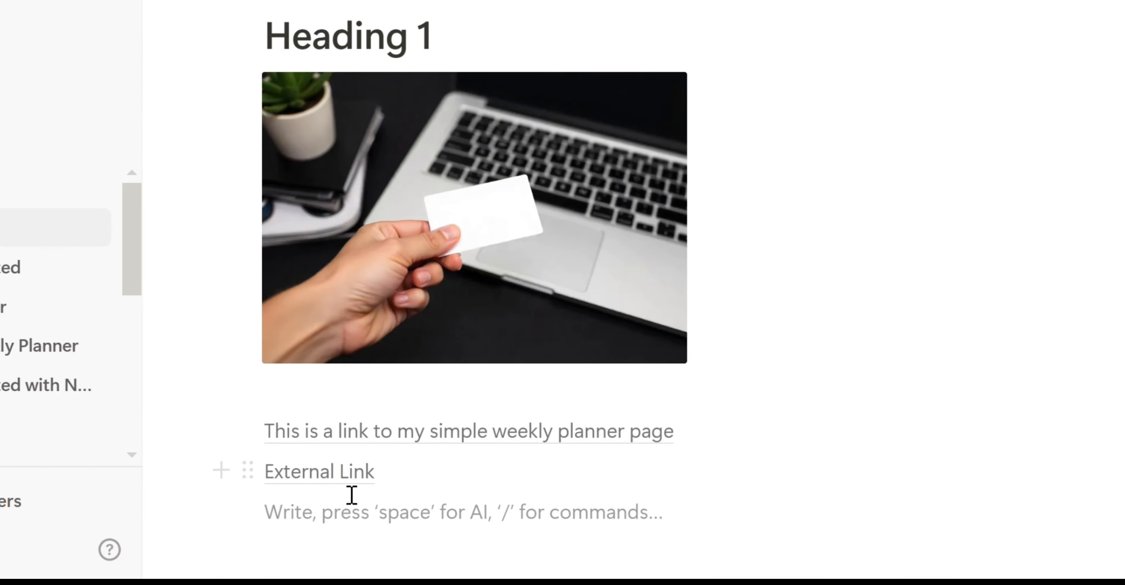
mouse_move(348, 483)
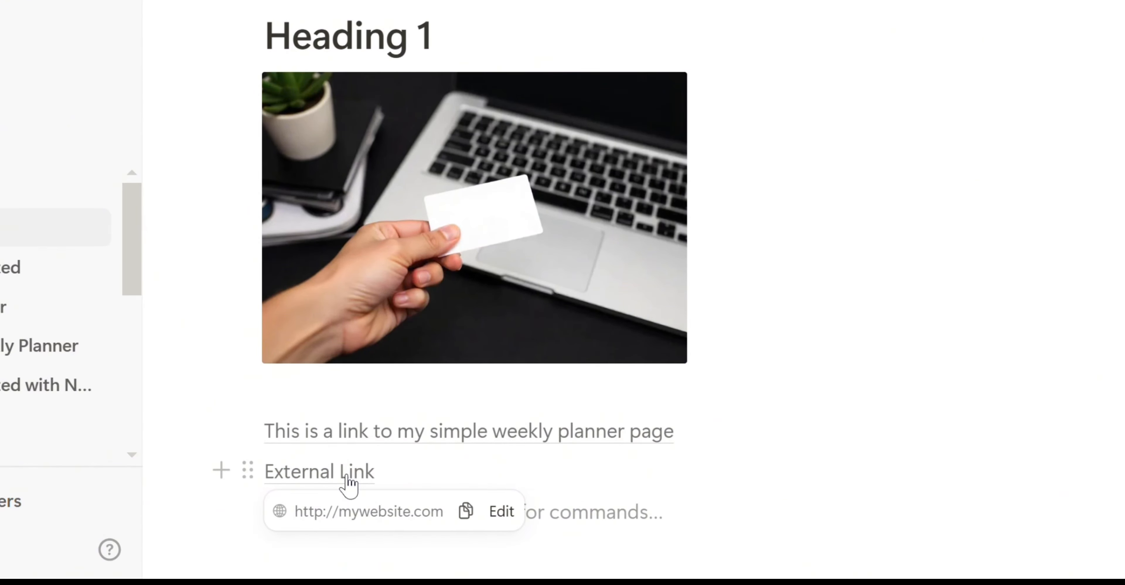
scroll(352, 529, "down", 2)
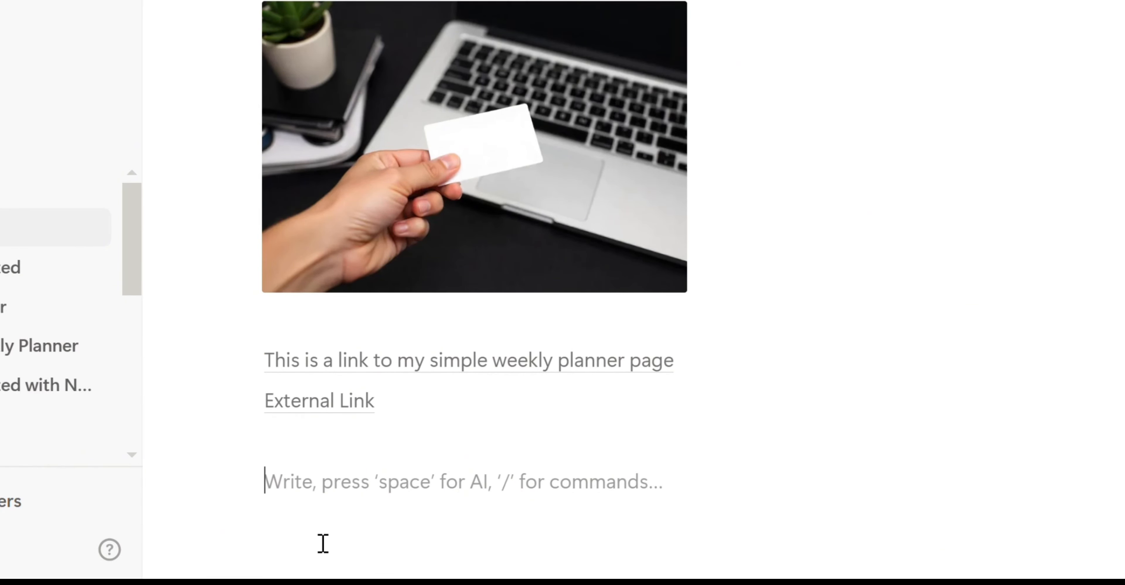
- Start a to-do list with the items 'Read my books' and 'Do my laundry'
type("/to")
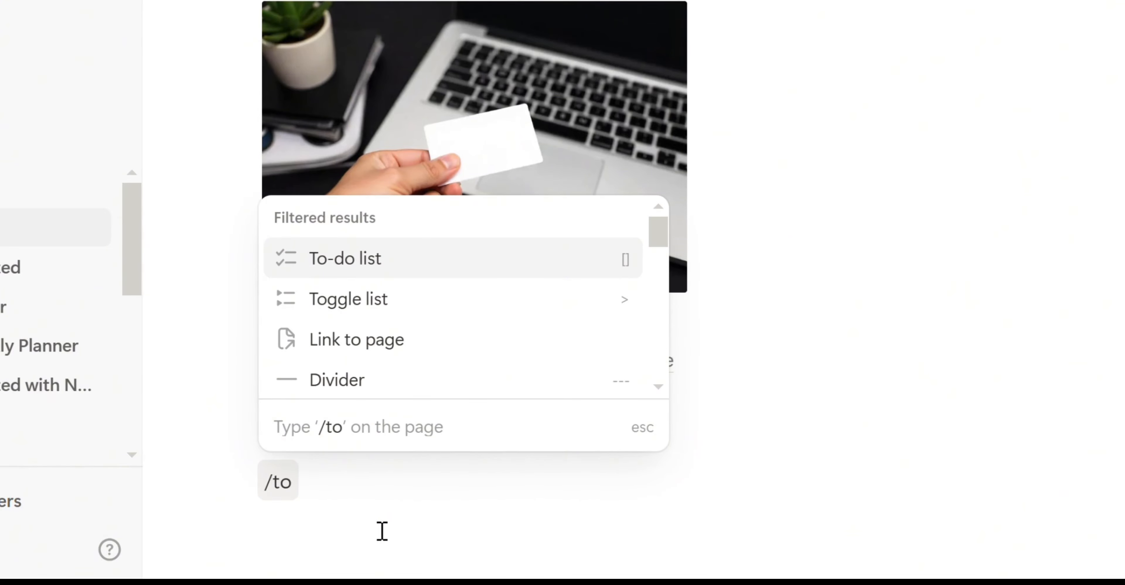
left_click(480, 264)
type("R")
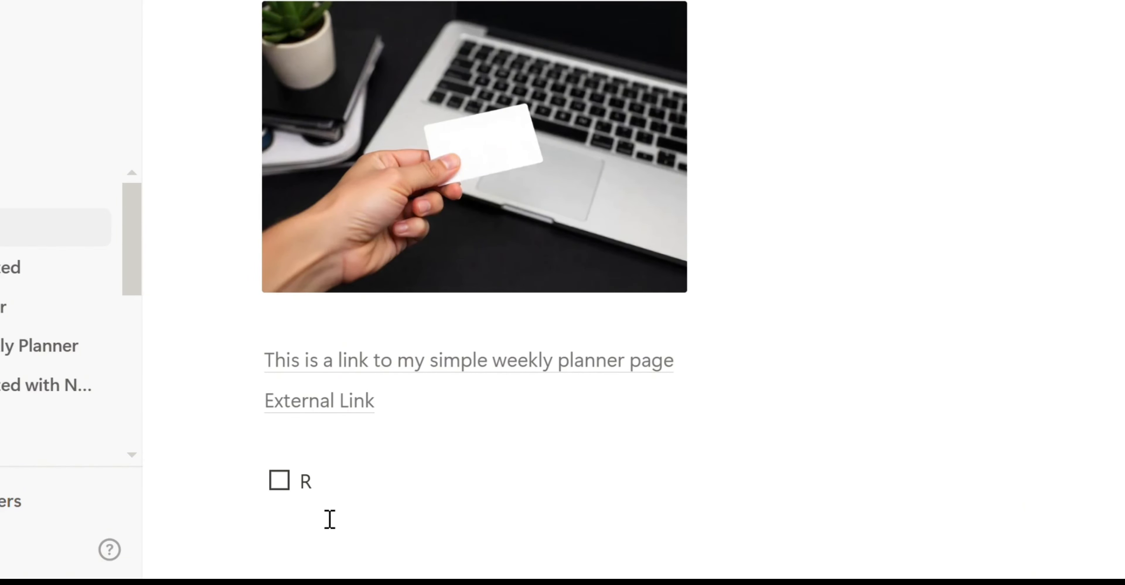
type("ead my books")
key("Return")
type("Do my laundry")
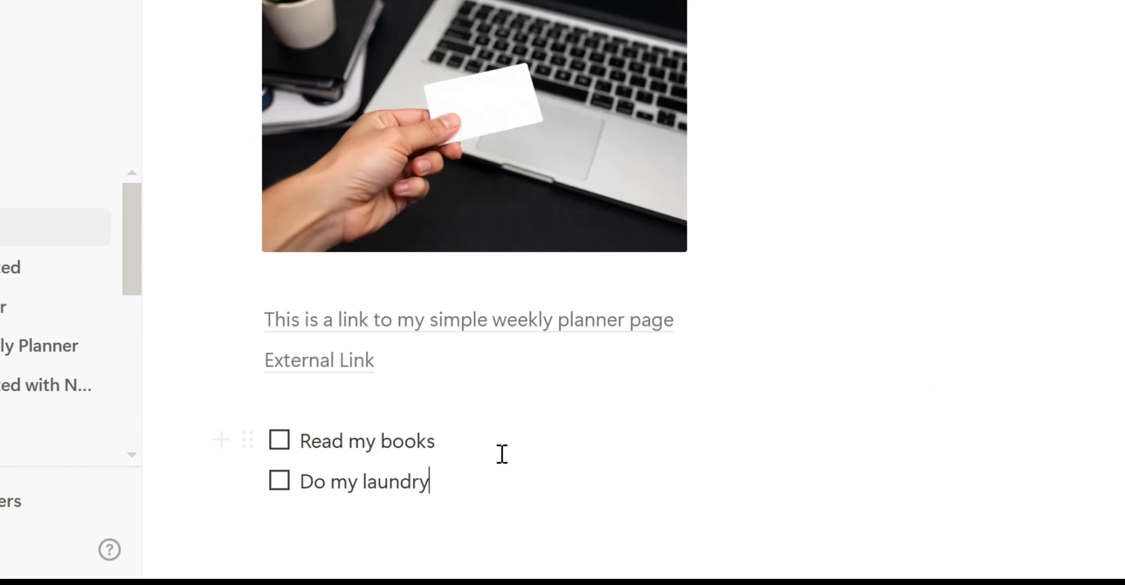
- Check off 'Read my books' as done
left_click(287, 446)
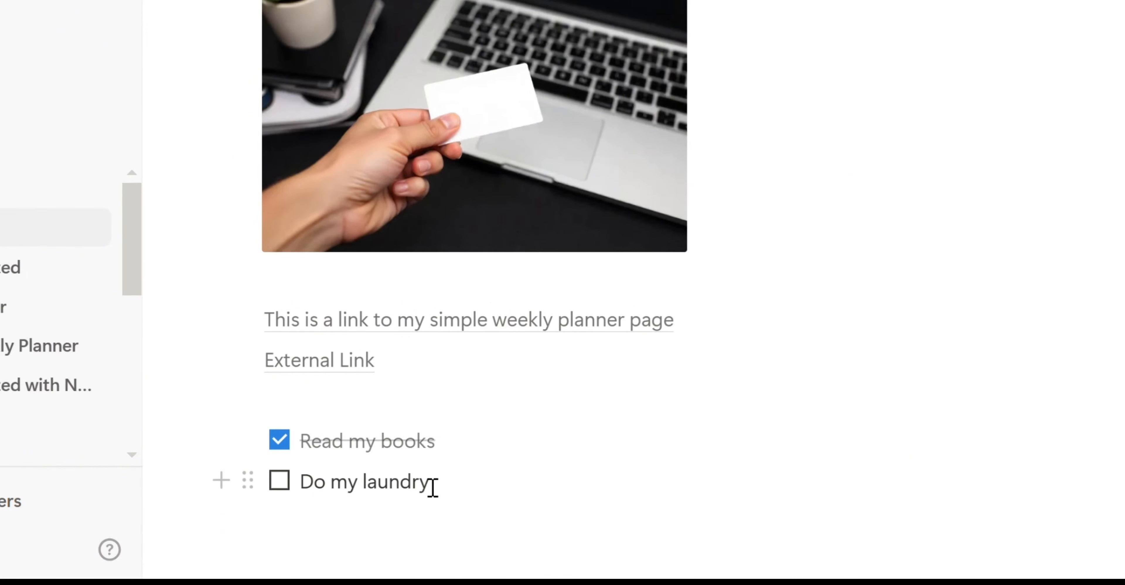
scroll(511, 475, "up", 6)
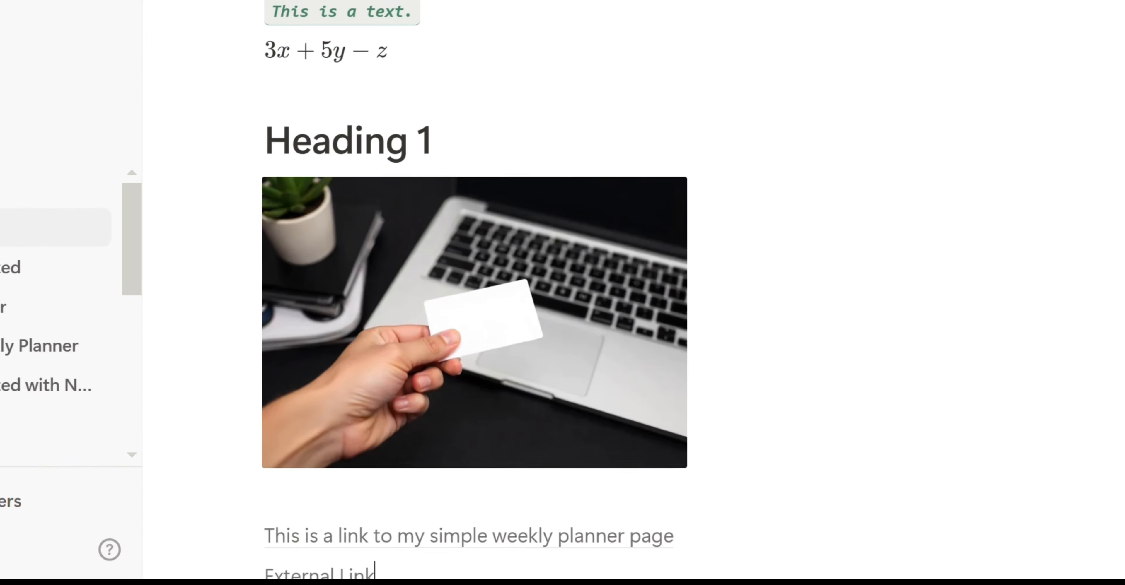
scroll(475, 284, "up", 1)
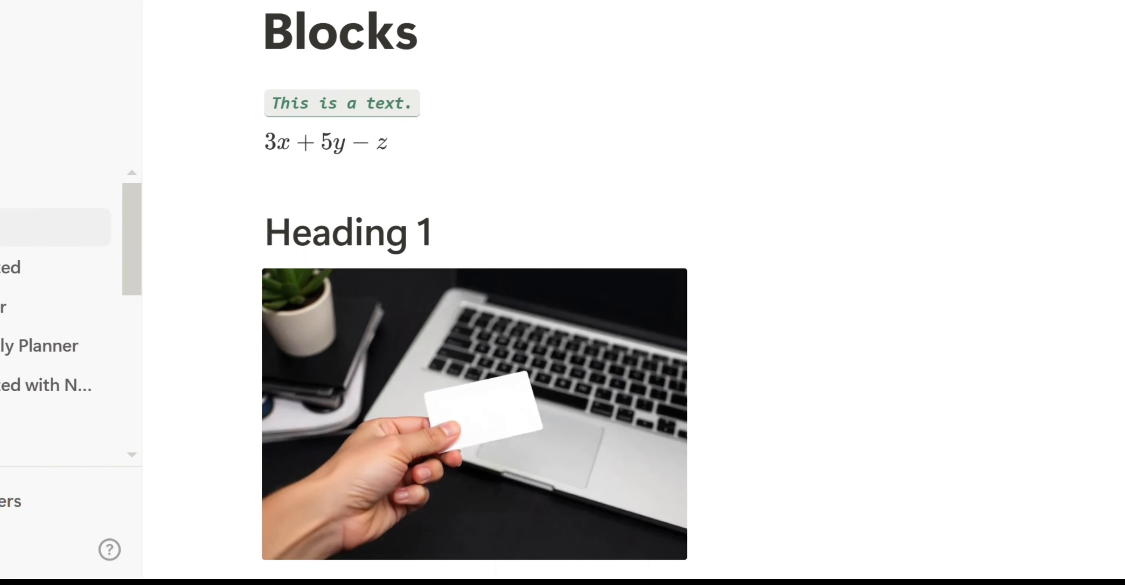
scroll(474, 424, "up", 2)
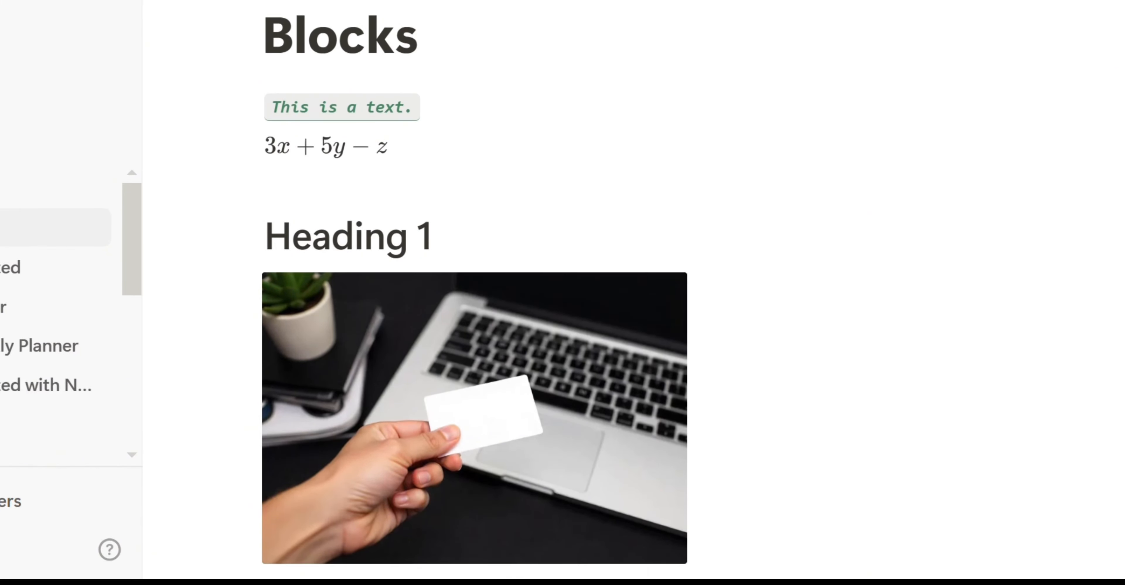
- Try moving Heading 1 below the to-do list, then undo it back above the image
scroll(474, 293, "down", 3)
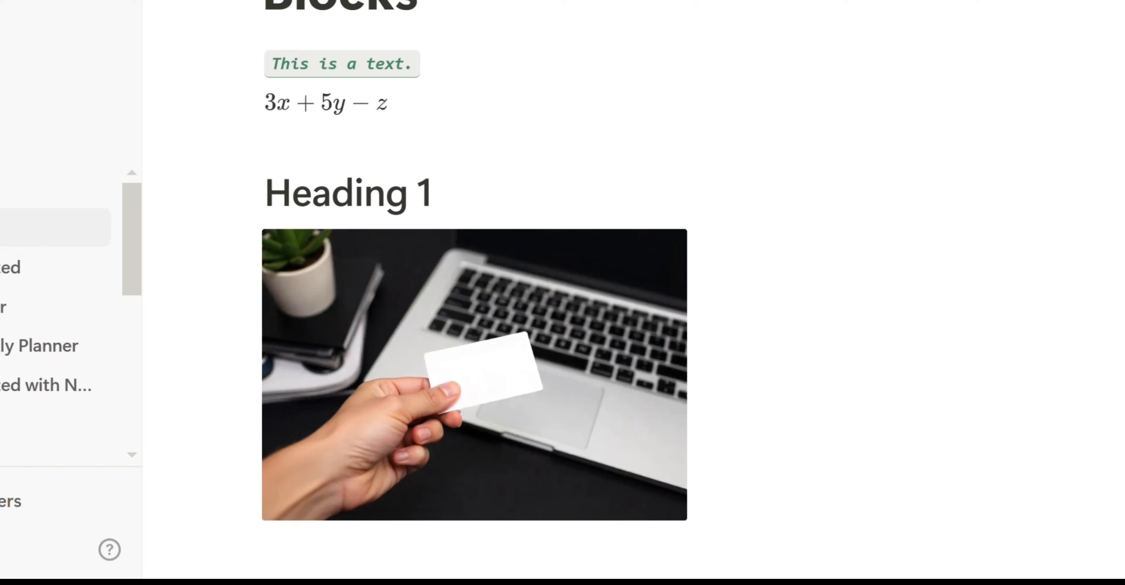
scroll(474, 284, "up", 3)
mouse_move(241, 250)
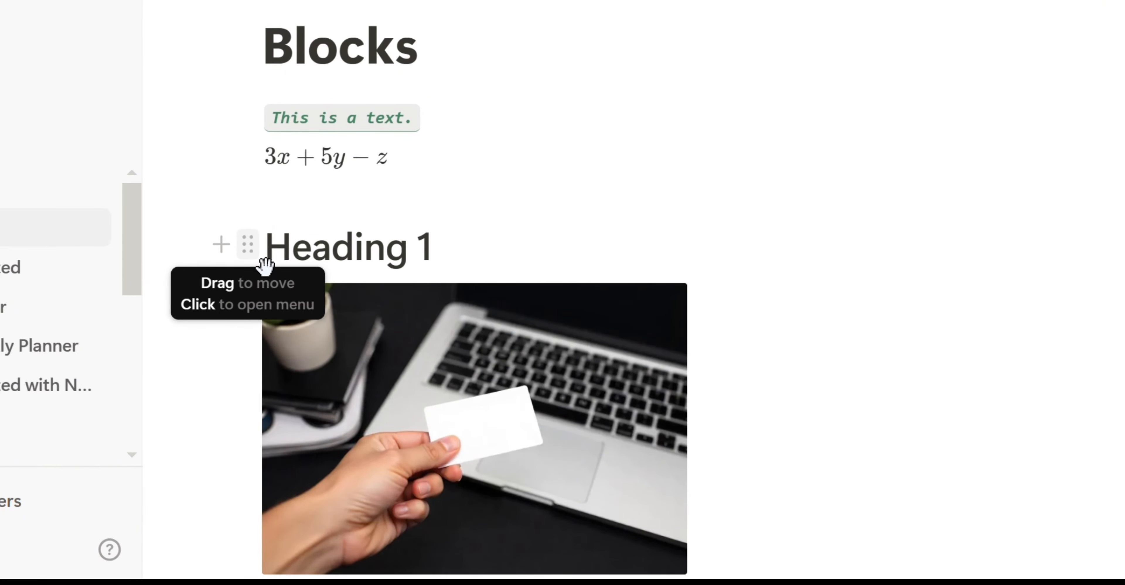
left_click_drag(263, 262, 250, 441)
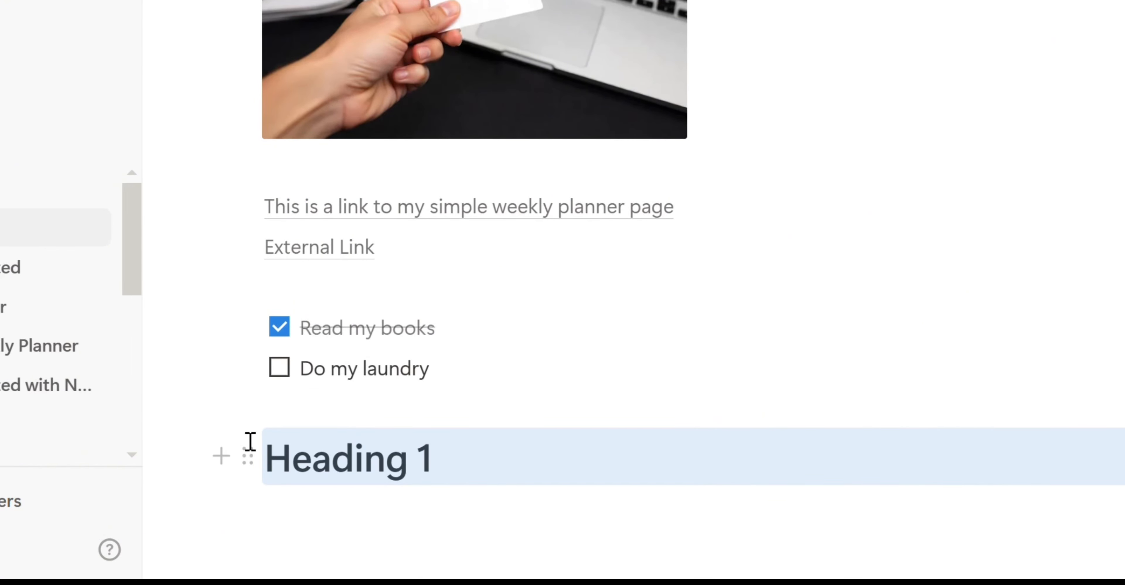
key("ctrl+z")
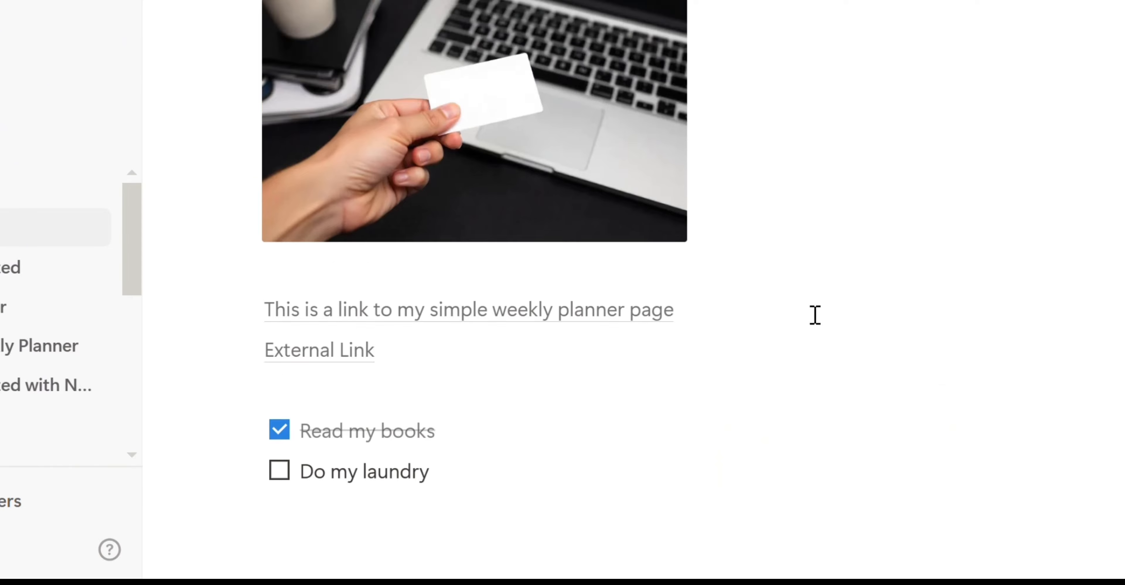
key("ctrl+z")
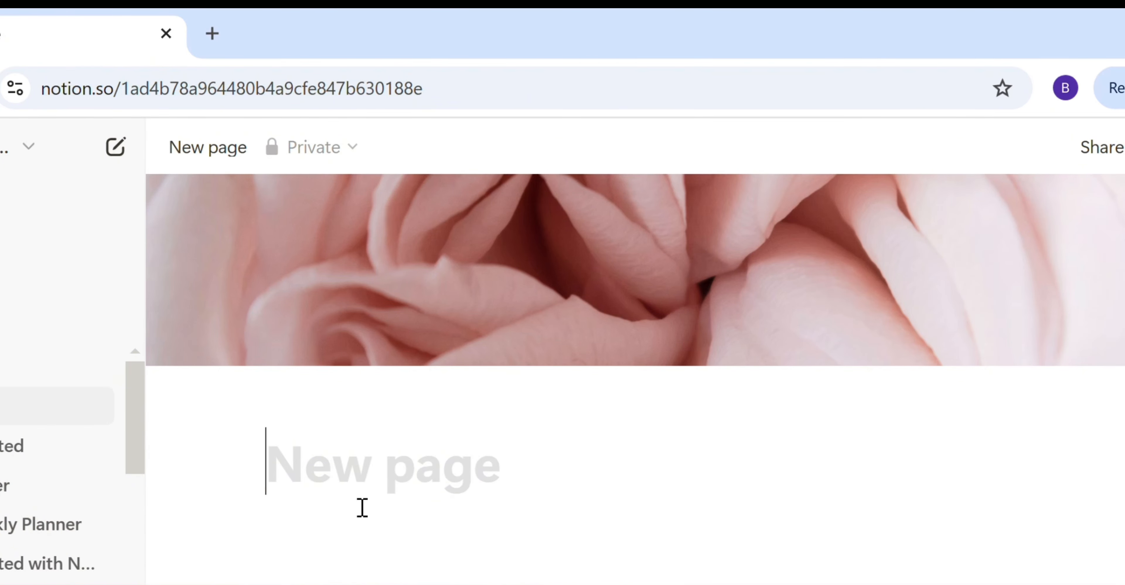
- Title the page 'My Workspace' and add a sub-page named 'For Personal Use'
type("My Workspace")
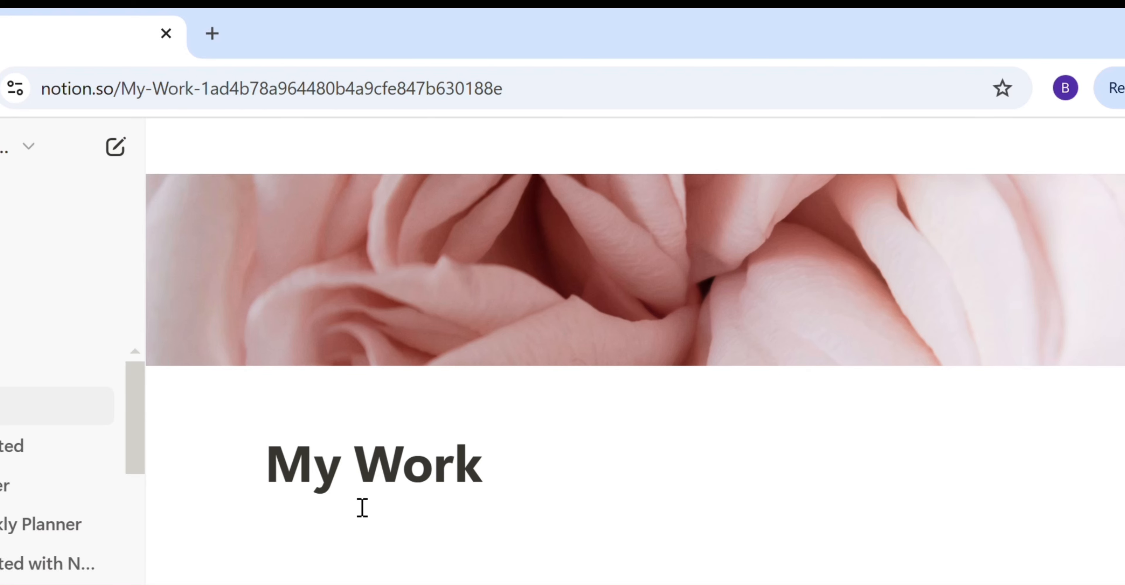
key("Return")
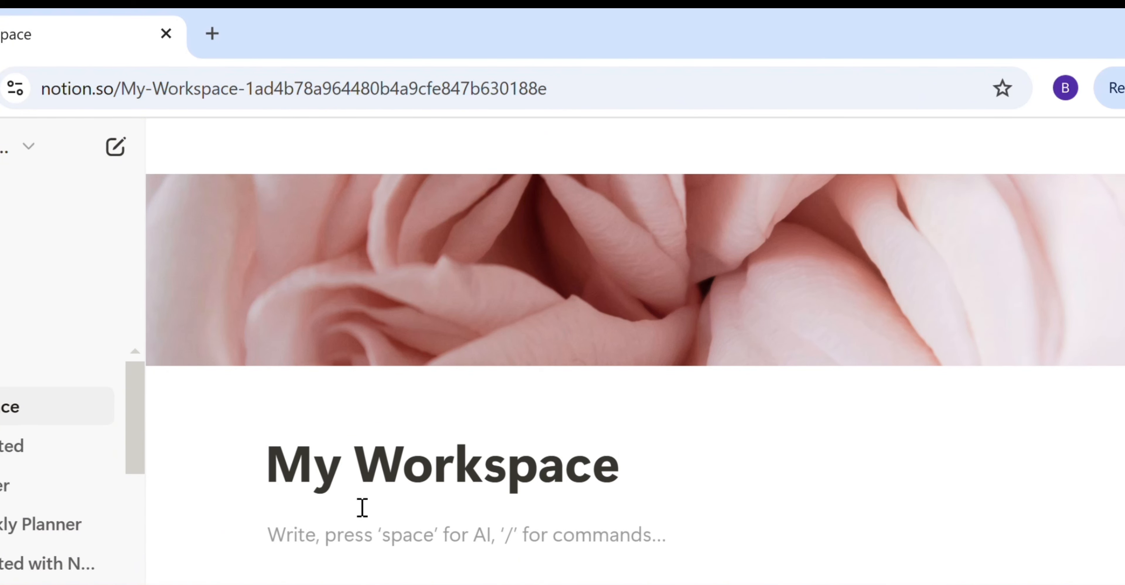
type("/")
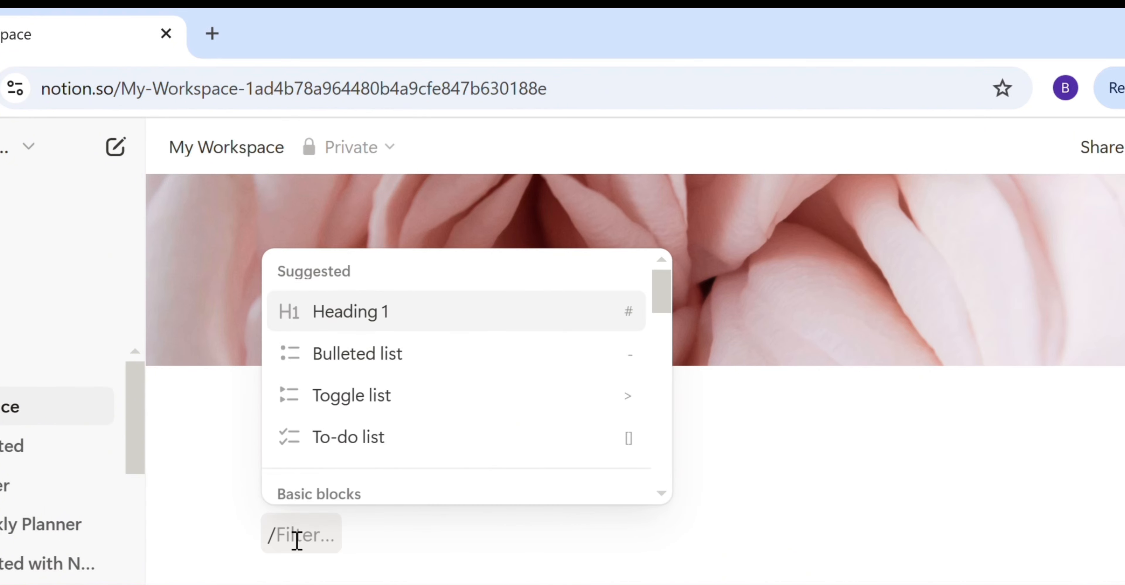
type("page")
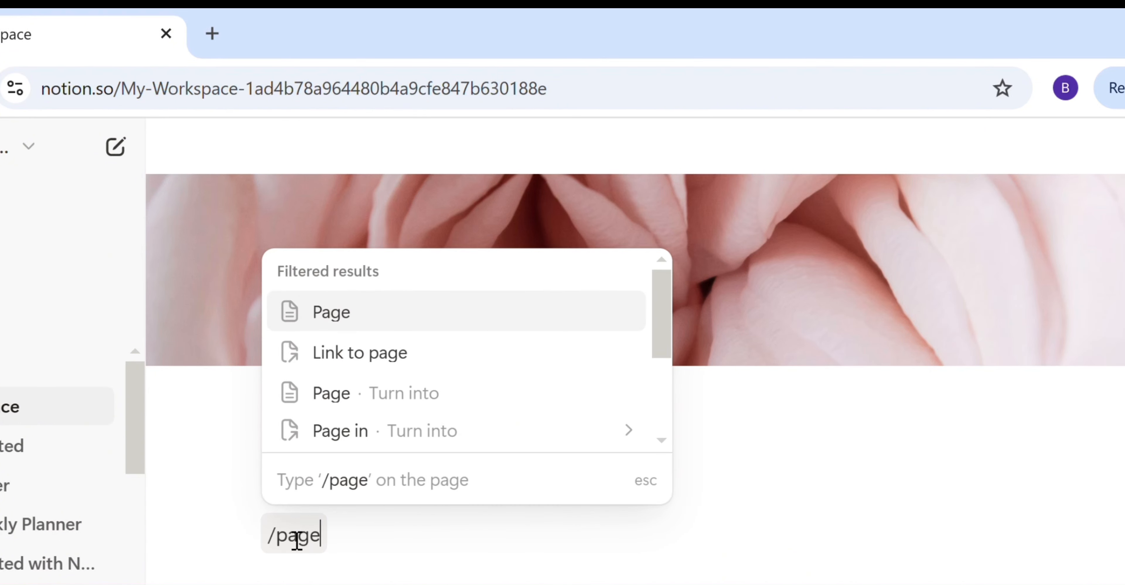
left_click(399, 315)
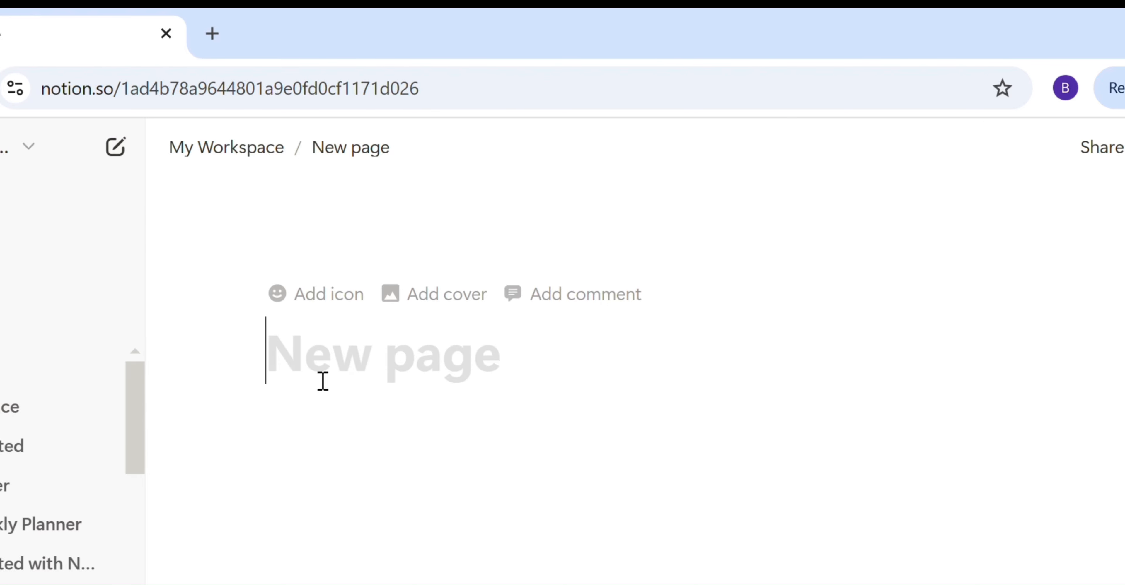
type("For Per")
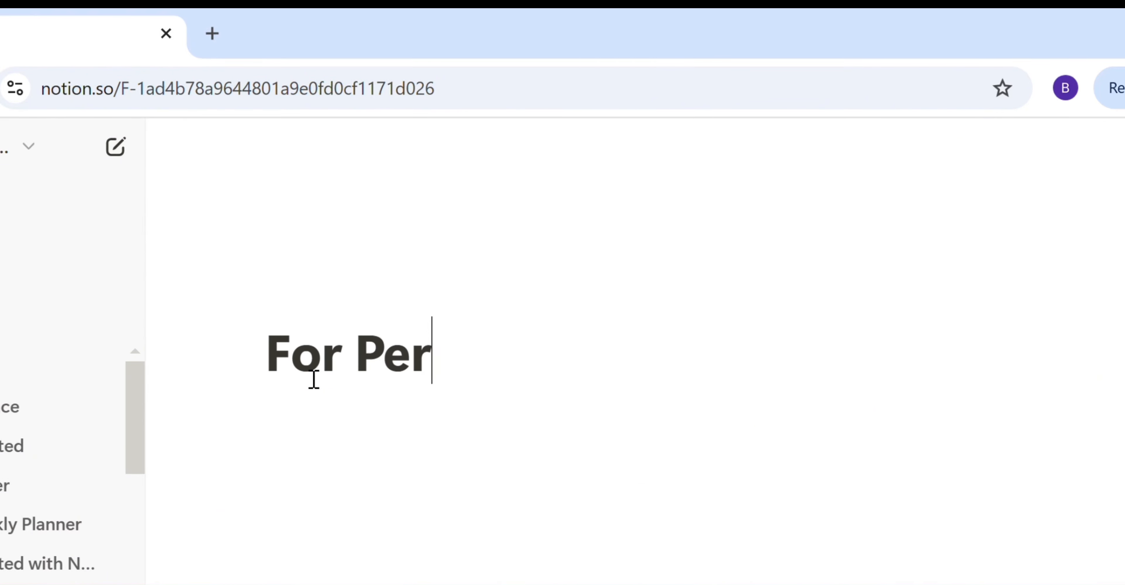
type("sonal Use")
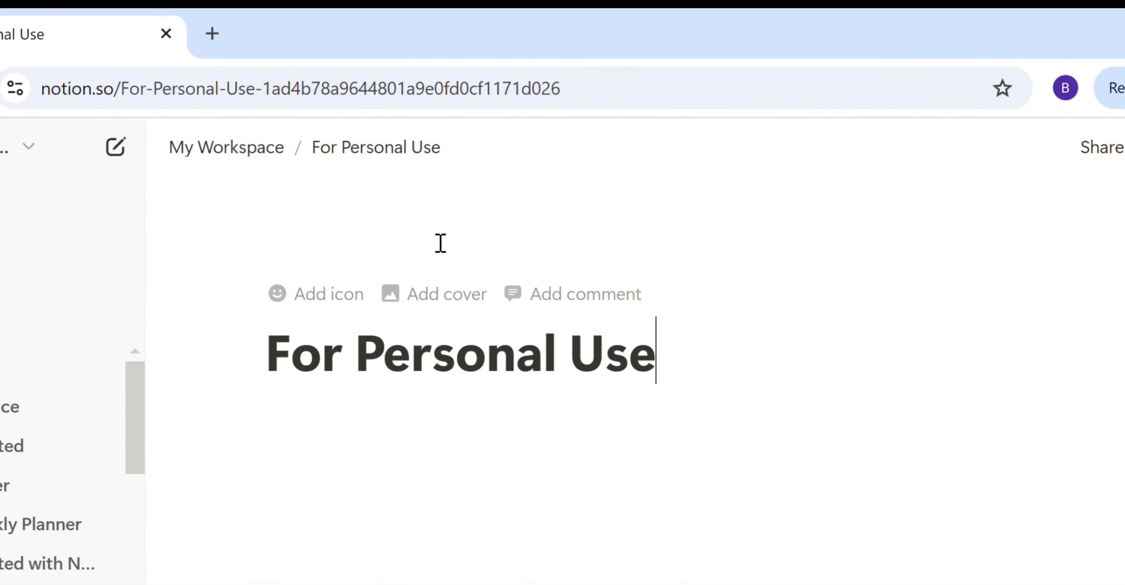
- Give the sub-page a desk-scene cover photo from Unsplash
left_click(447, 295)
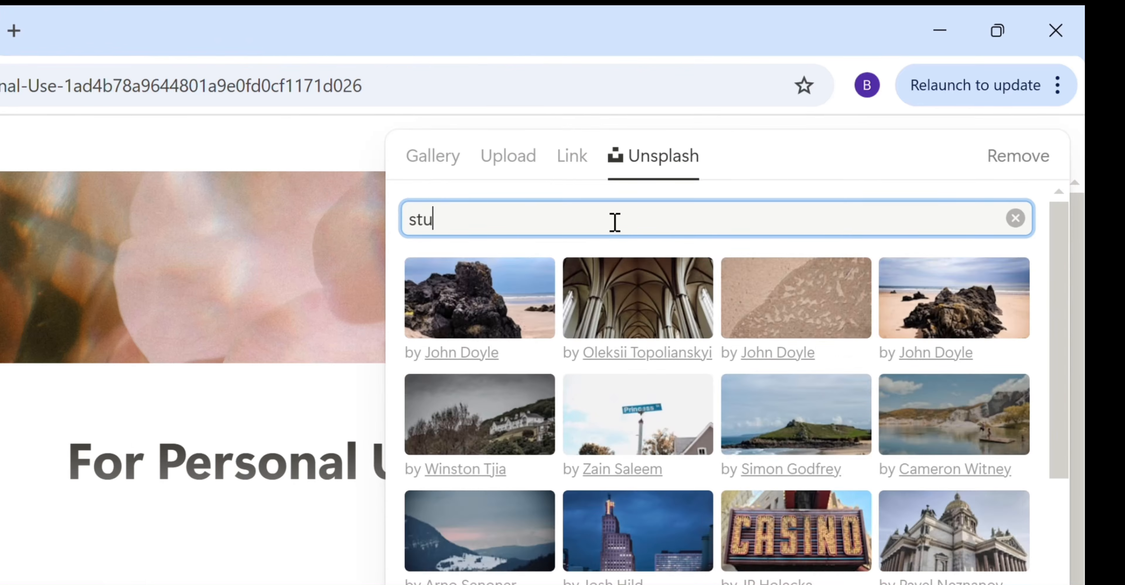
type("dy")
left_click(988, 426)
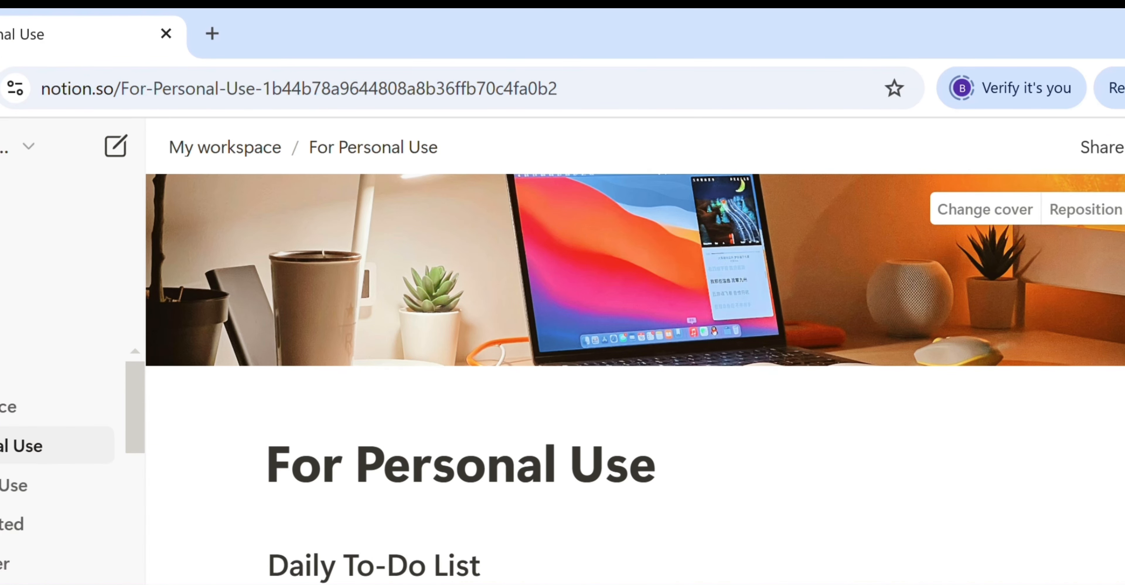
scroll(635, 379, "down", 5)
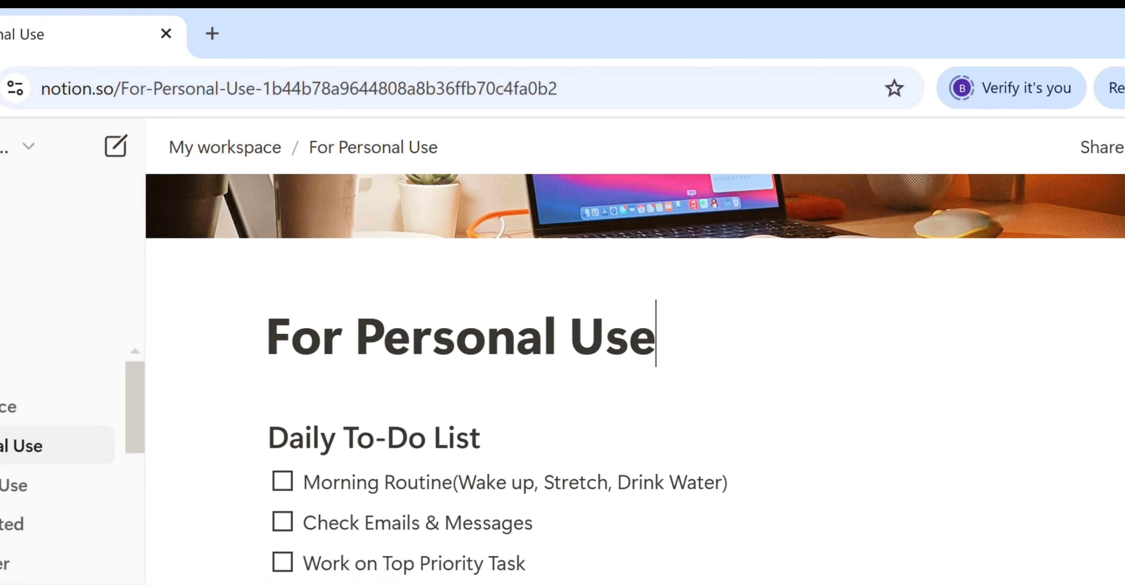
scroll(634, 379, "down", 2)
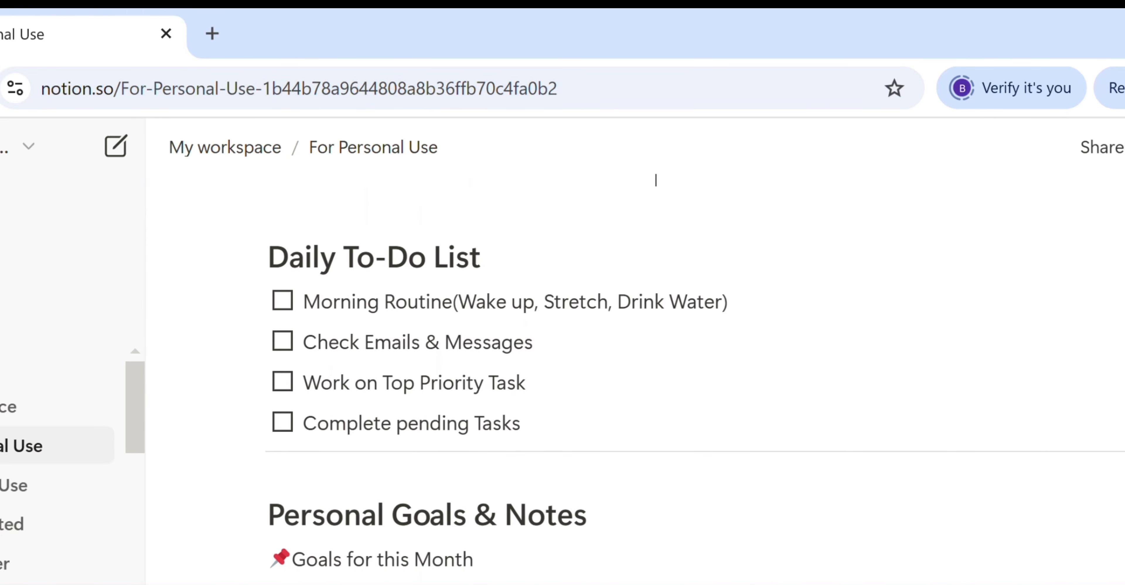
scroll(655, 179, "down", 1)
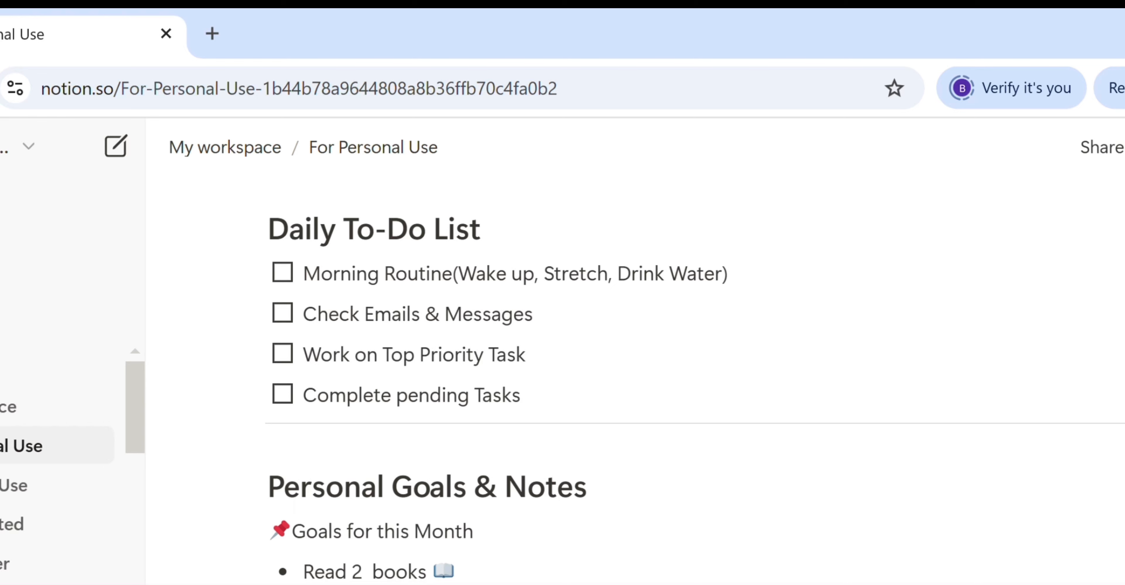
left_click(289, 277)
left_click(290, 284)
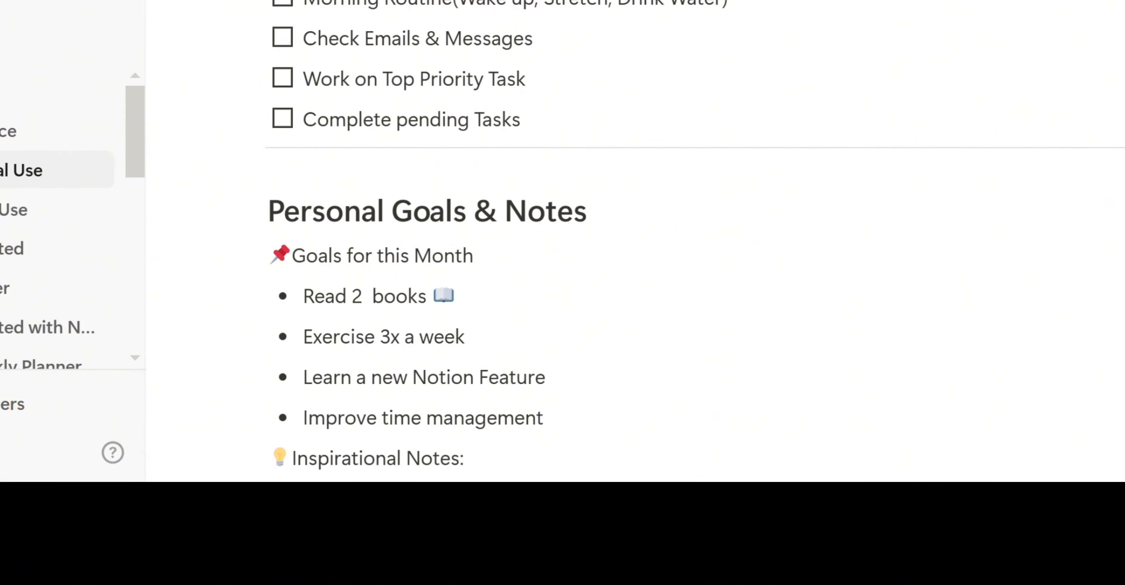
scroll(695, 240, "down", 3)
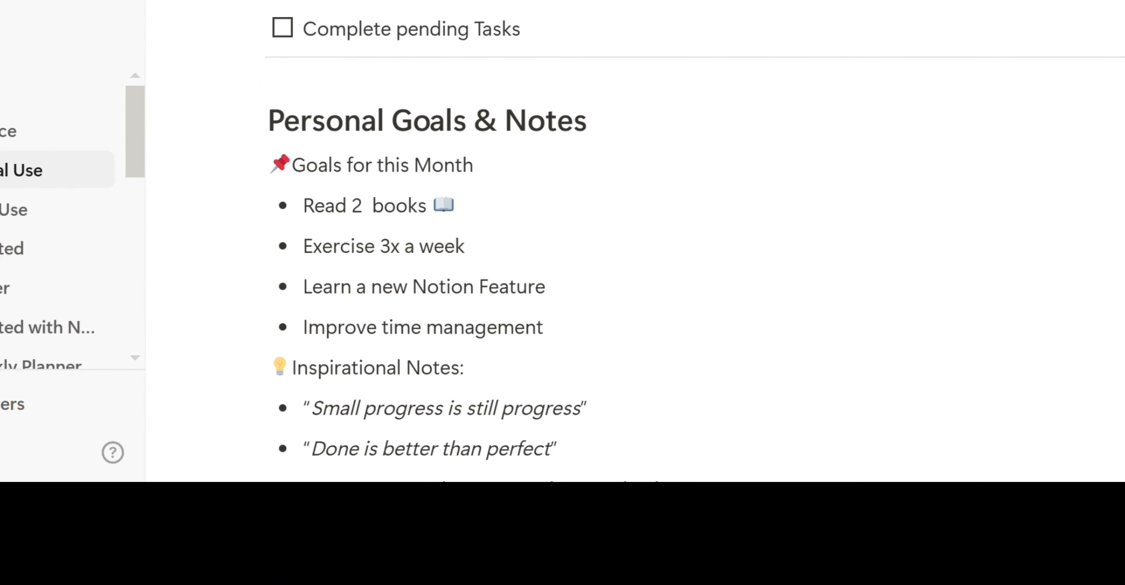
scroll(695, 240, "down", 2)
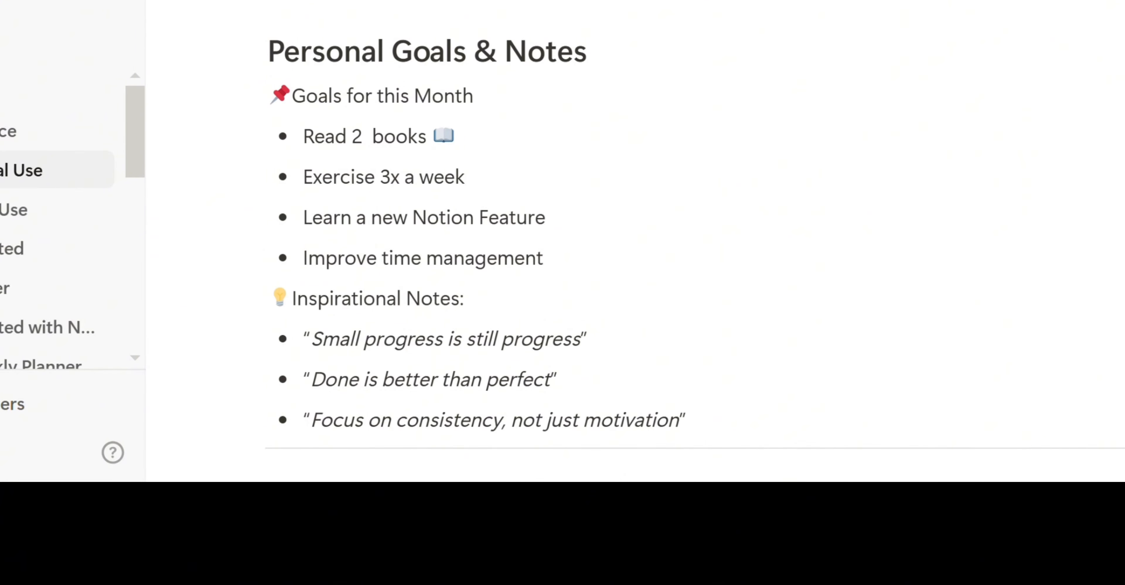
scroll(695, 237, "down", 3)
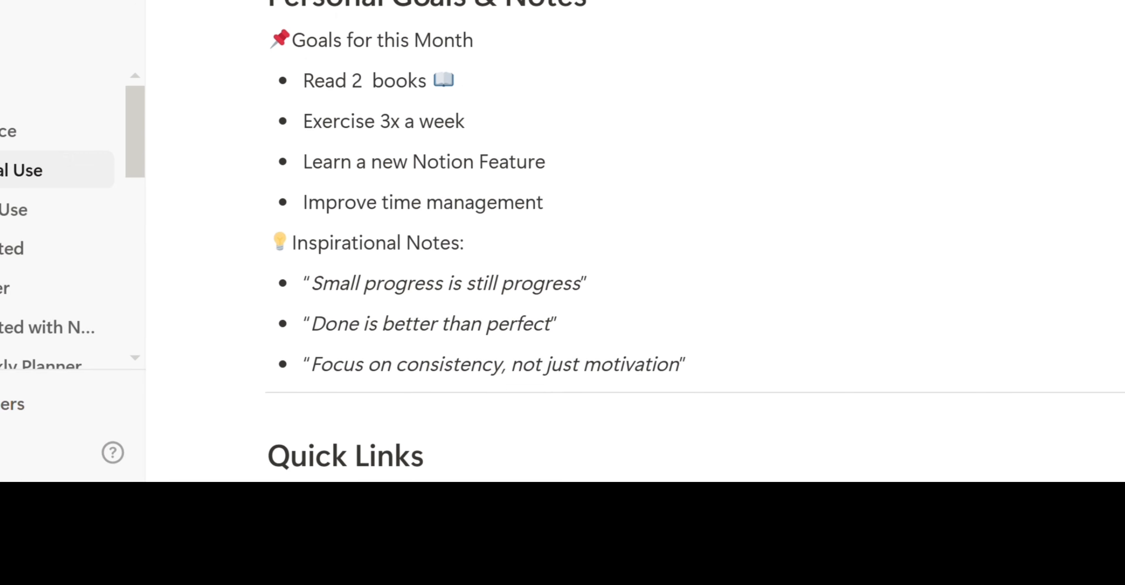
scroll(695, 238, "down", 2)
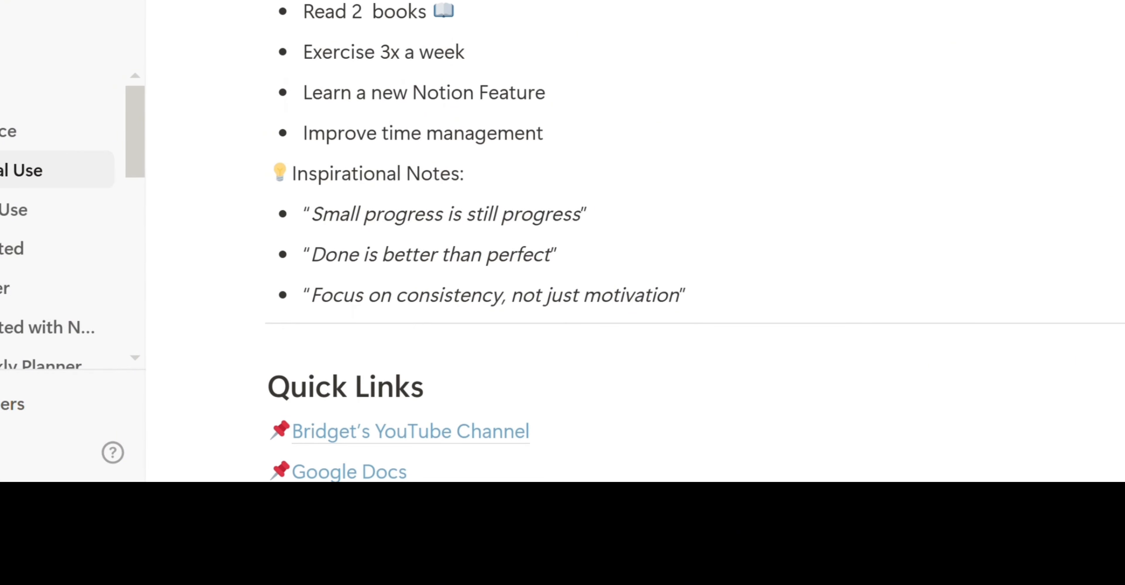
scroll(695, 237, "down", 1)
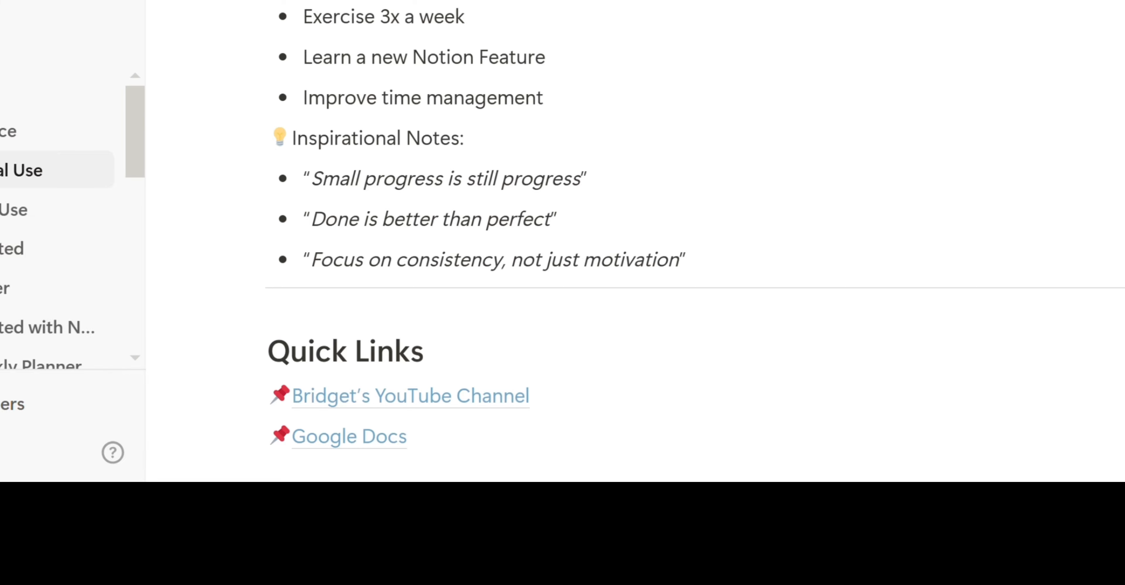
scroll(694, 239, "up", 10)
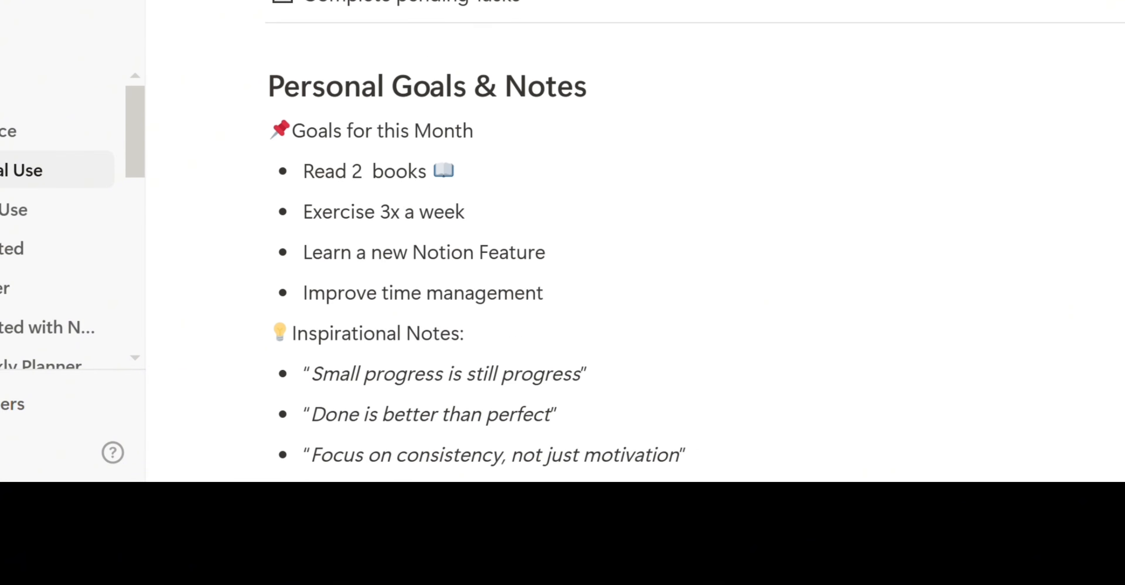
scroll(695, 239, "up", 3)
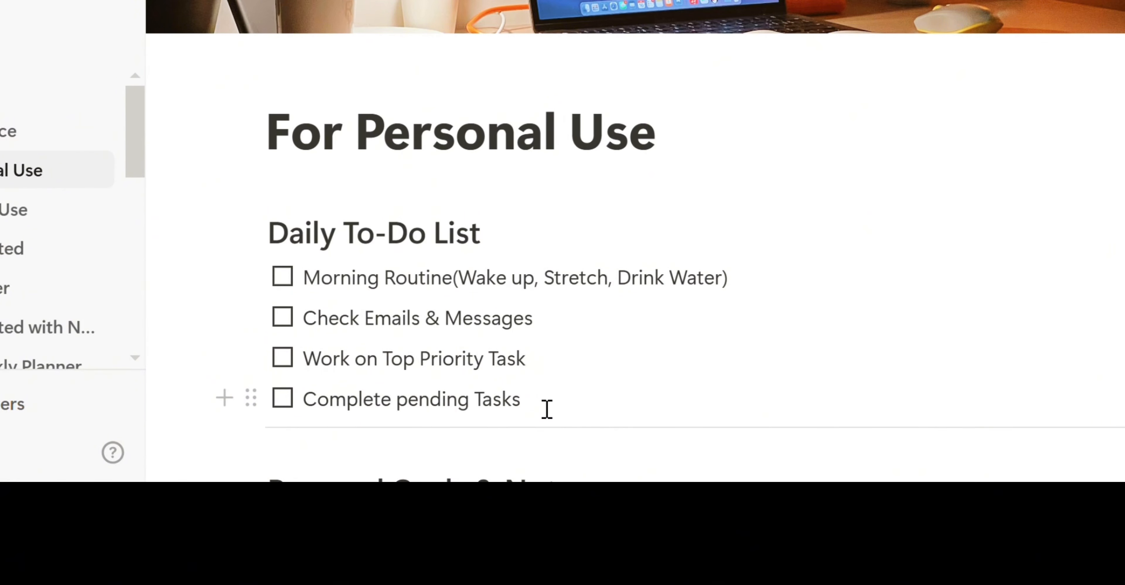
- Add 'Evening Wind Down' as a new to-do after 'Complete pending Tasks'
left_click(546, 409)
key("Return")
type("Even")
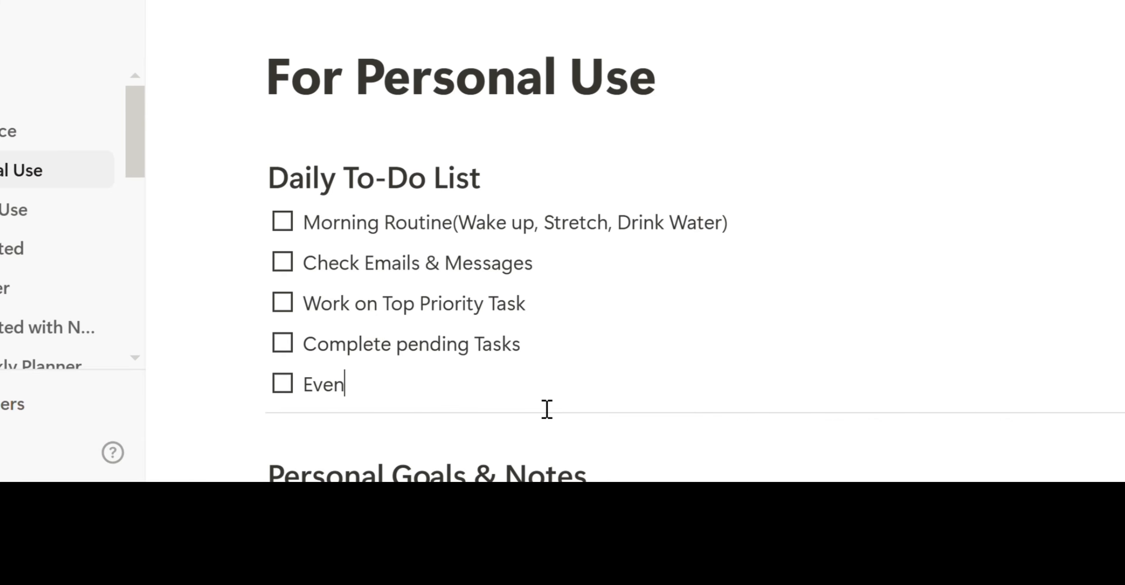
type("ing Wind D")
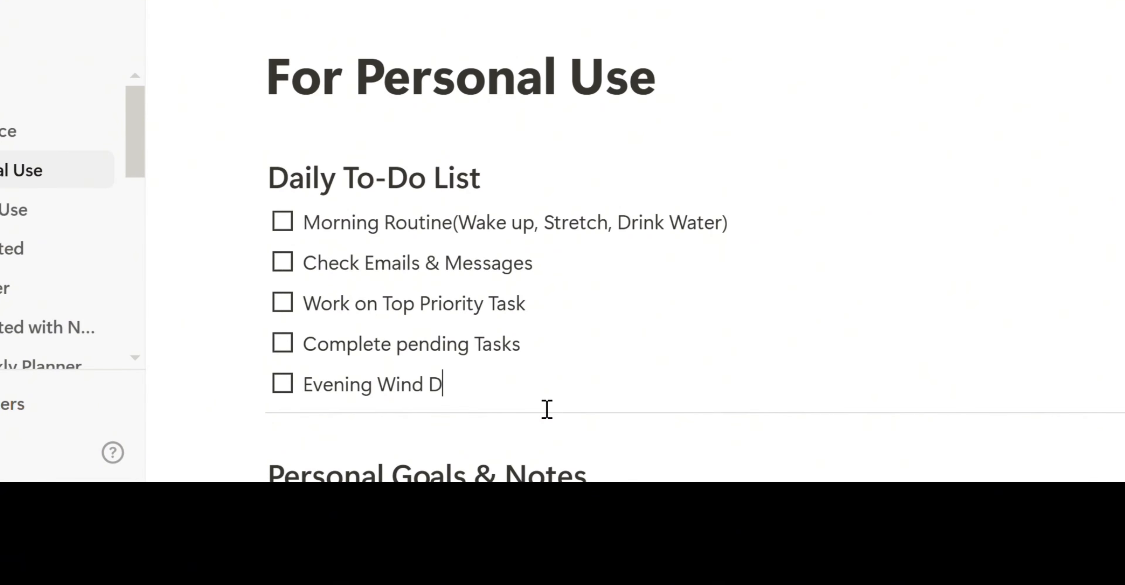
type("own")
scroll(546, 409, "up", 3)
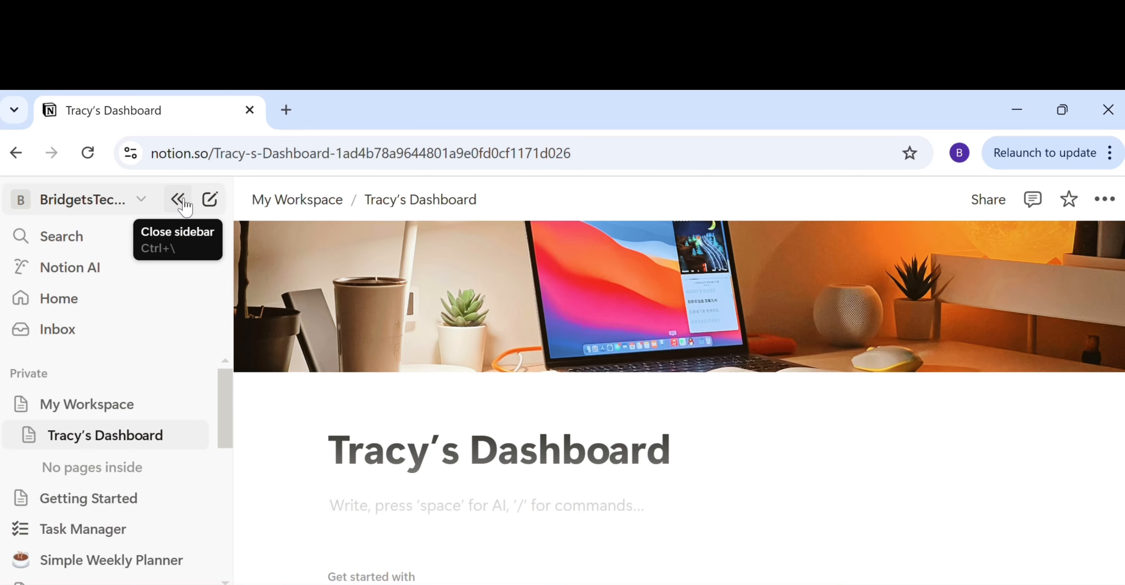
- Hide the sidebar and enter /database in the dashboard body to list database blocks
left_click(337, 104)
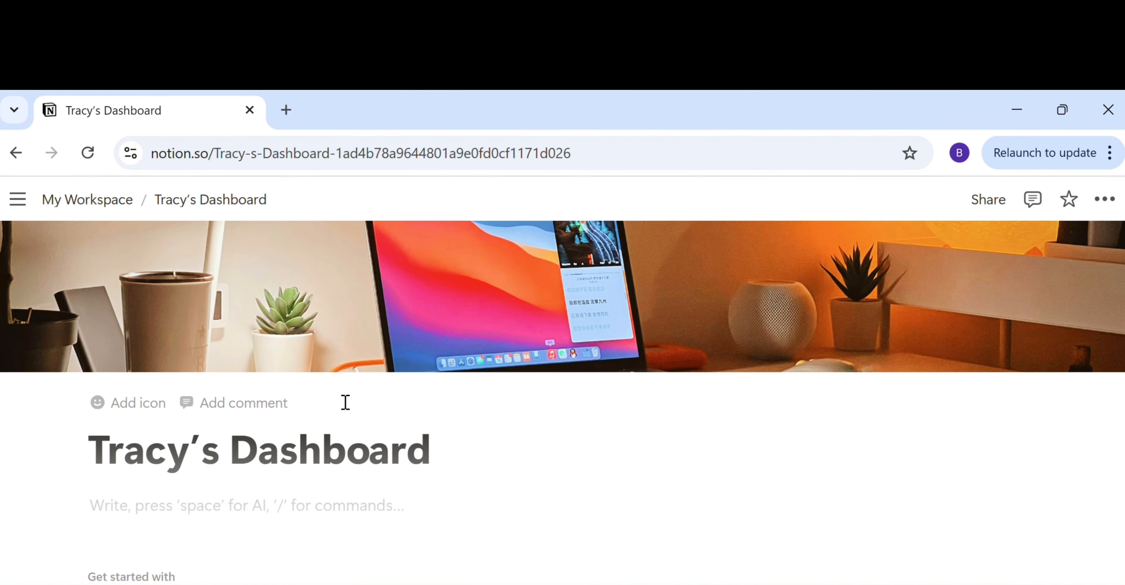
left_click(121, 507)
type("/database")
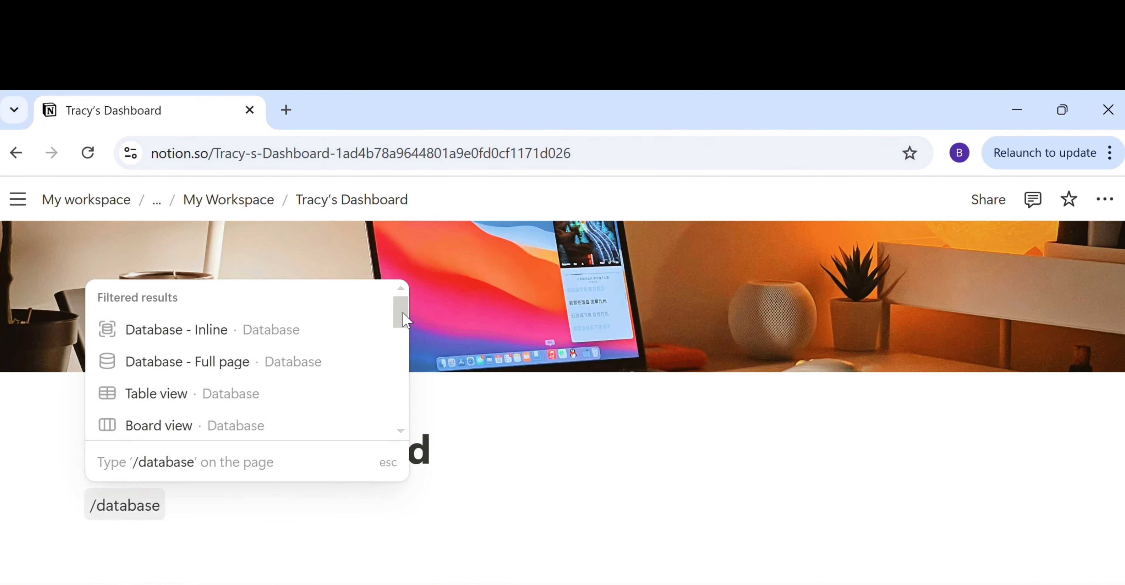
mouse_move(404, 321)
left_mouse_down()
mouse_move(391, 389)
mouse_move(401, 309)
left_mouse_up()
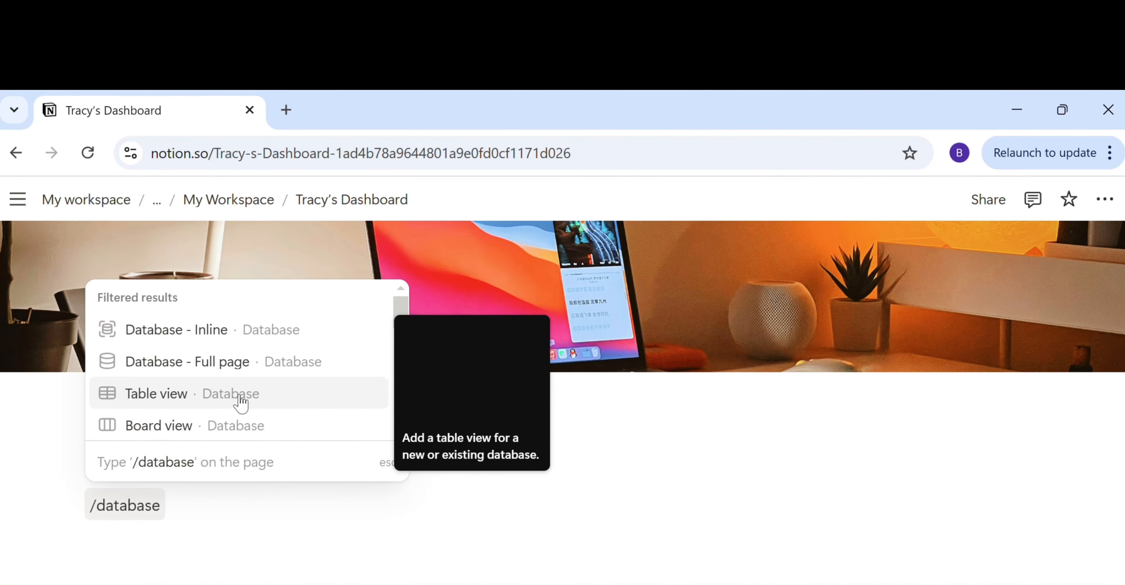
- Insert a table database named 'Daily Task Tracker' on the dashboard
left_click(195, 402)
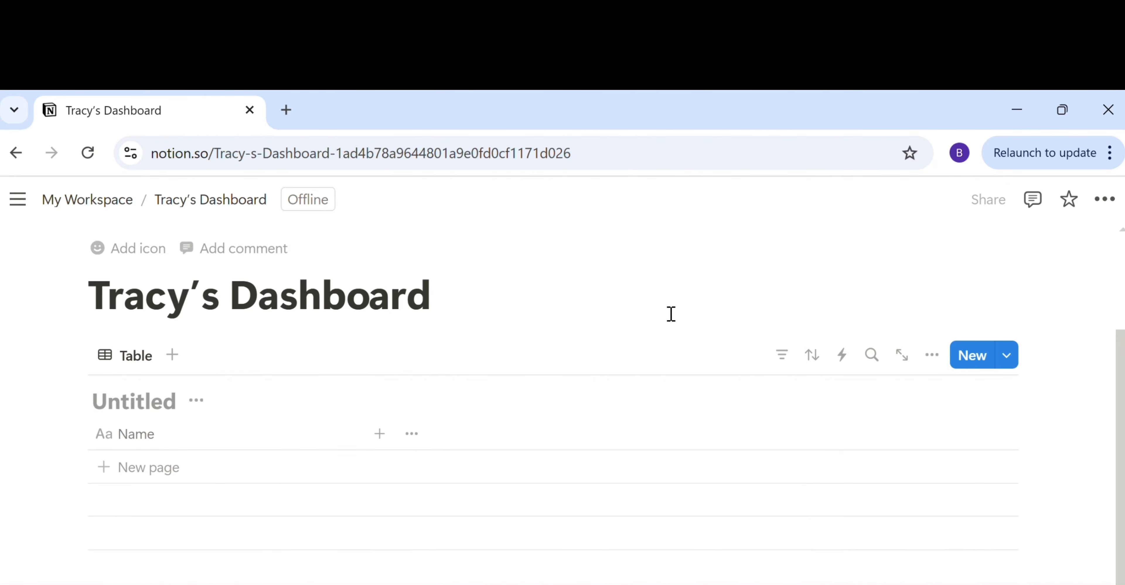
type("Daily")
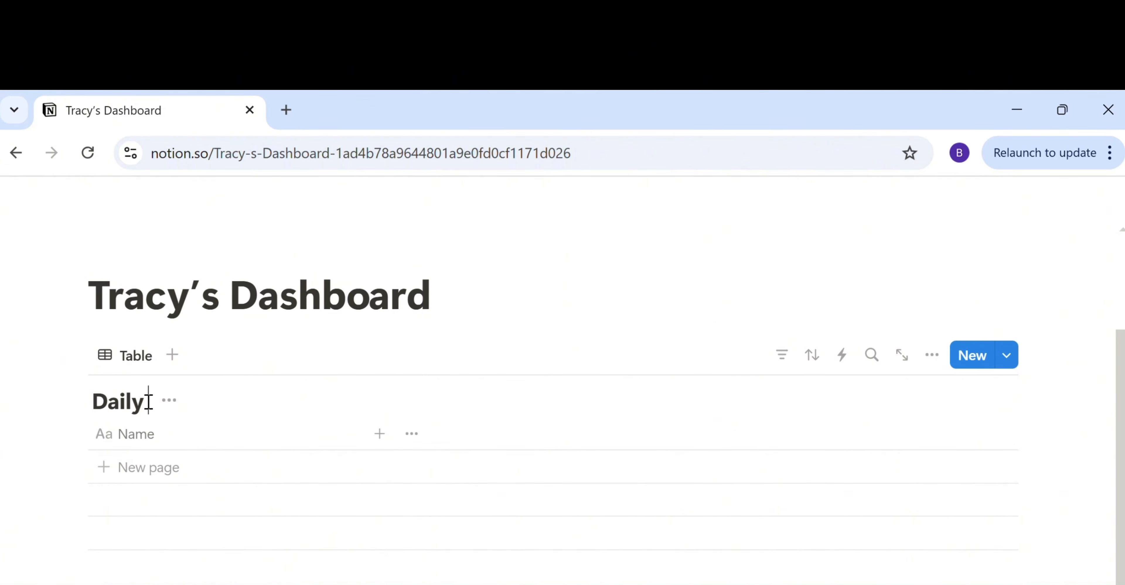
type("Task")
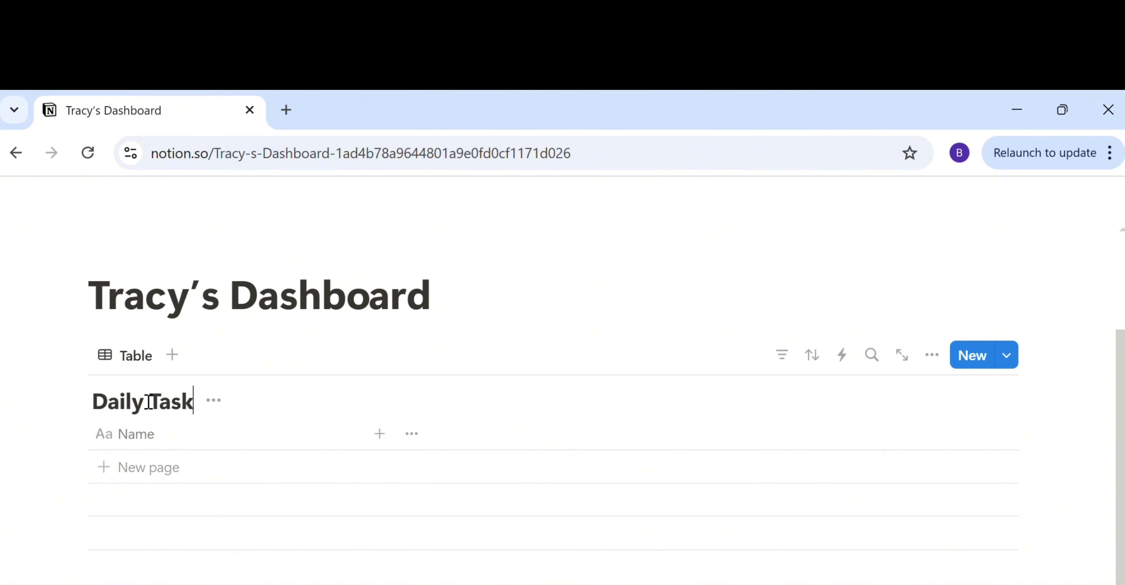
type(" Tracker")
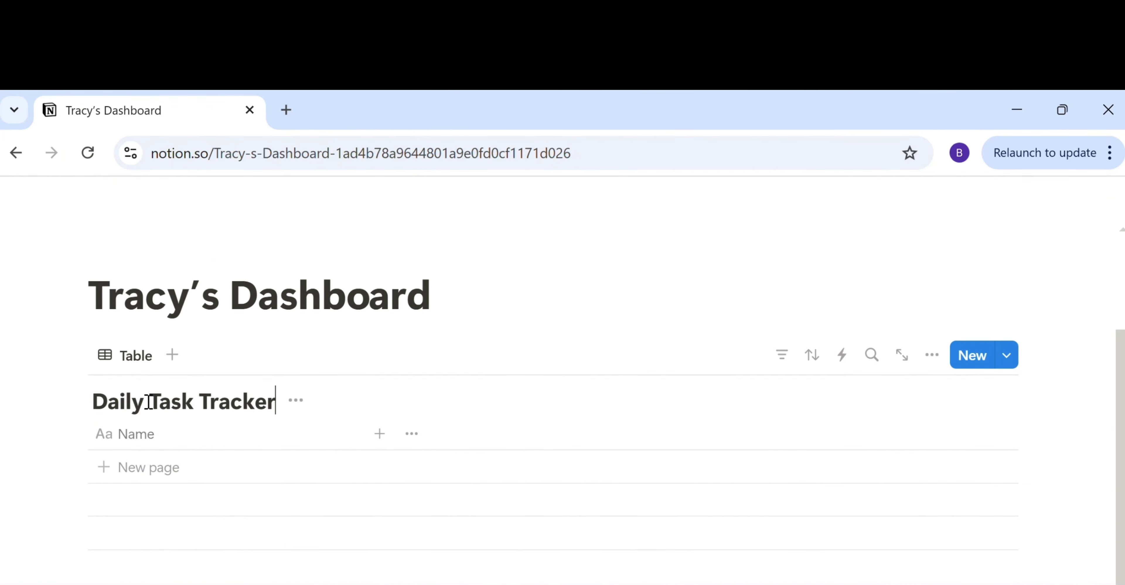
key("Home")
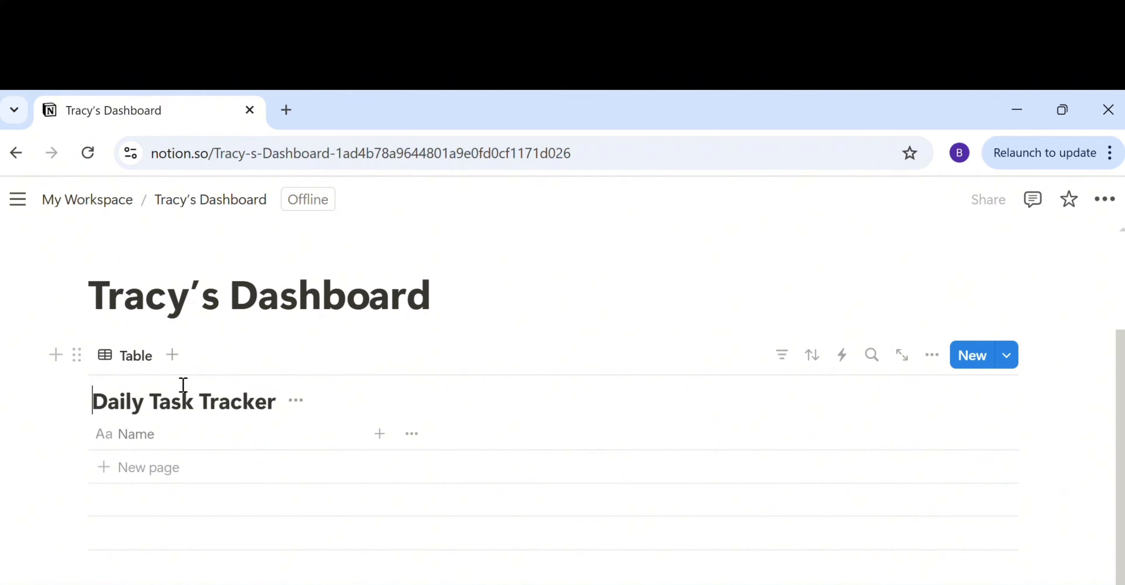
- Rename the table's Name column to 'Morning Routine'
left_click(196, 442)
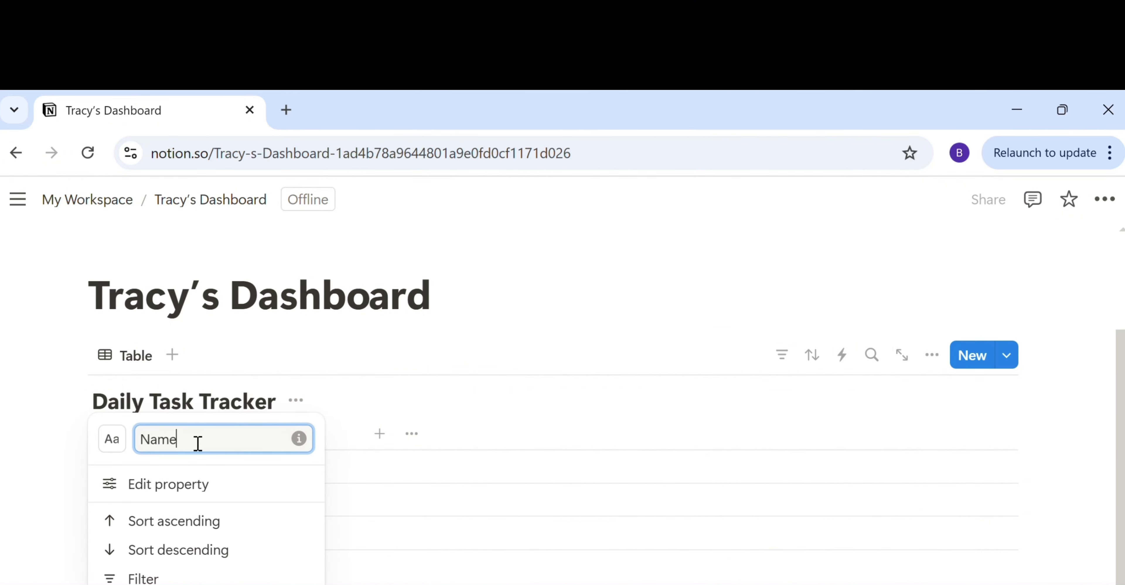
key("BackSpace")
key("BackSpace")
key("BackSpace")
key("BackSpace")
type("Morning Routine")
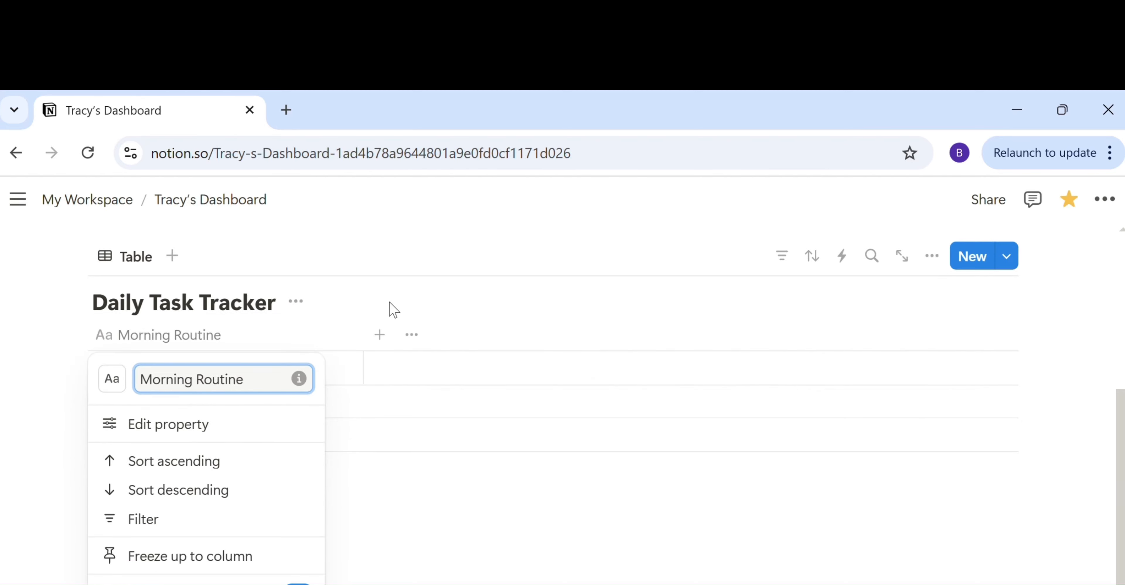
- Add a new Select column to the tracker named 'Category'
left_click(390, 304)
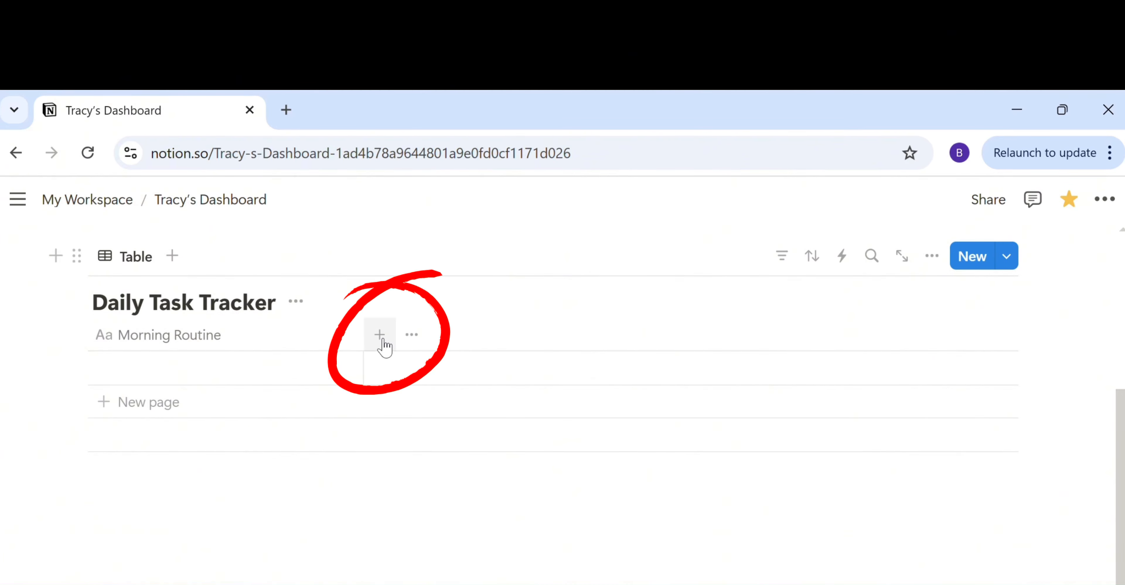
left_click(390, 348)
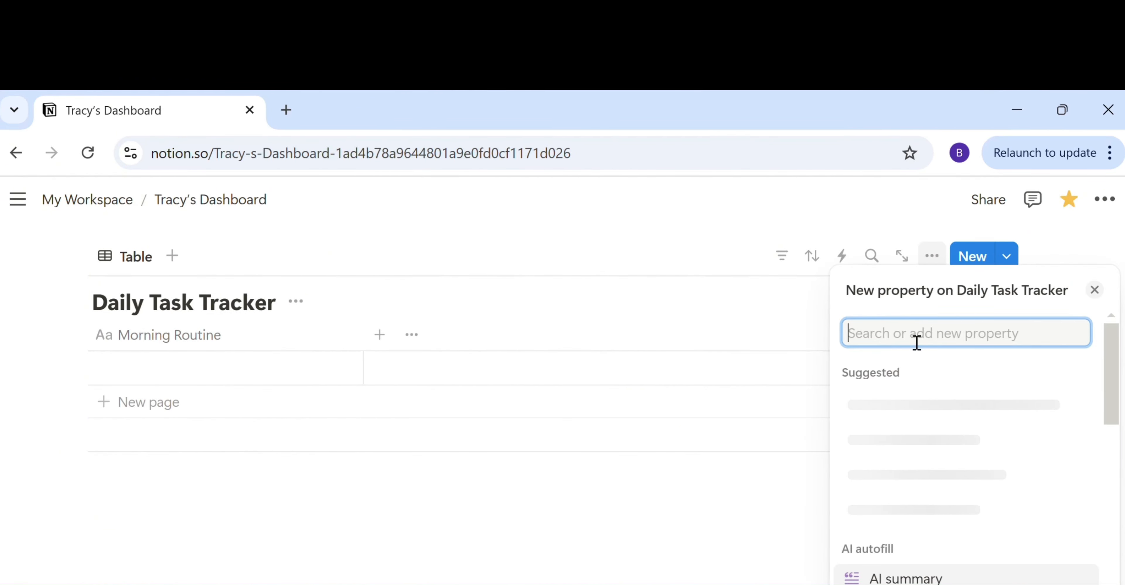
type("selec")
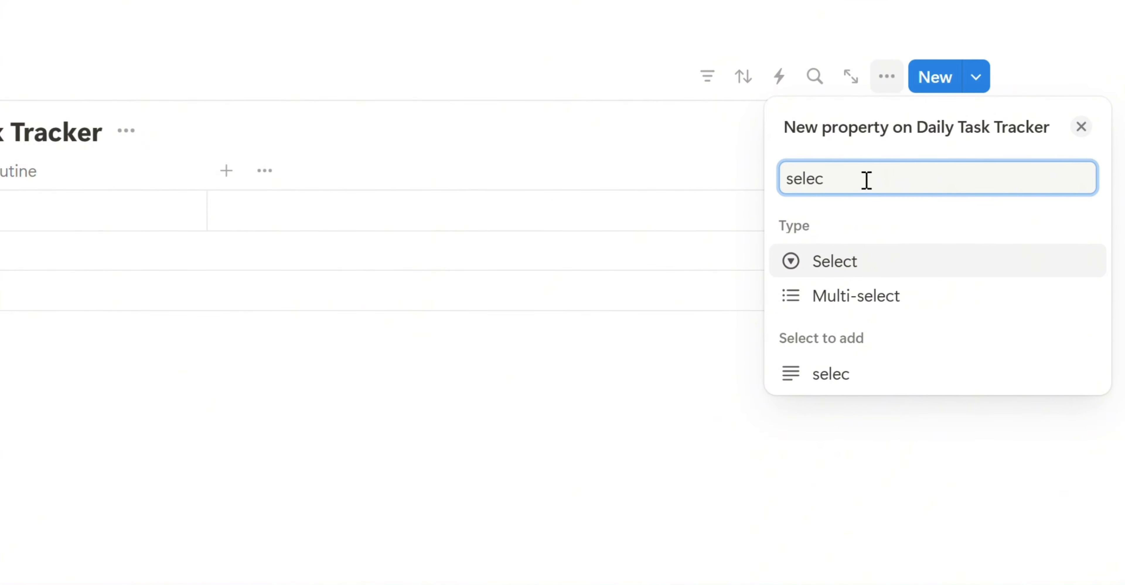
left_click(841, 278)
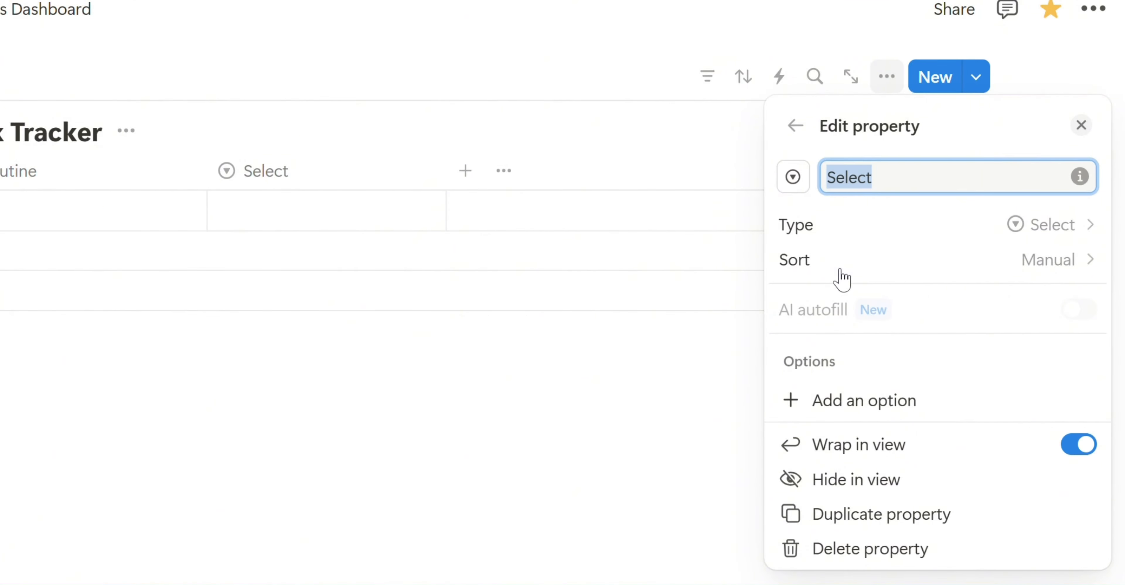
type("Category")
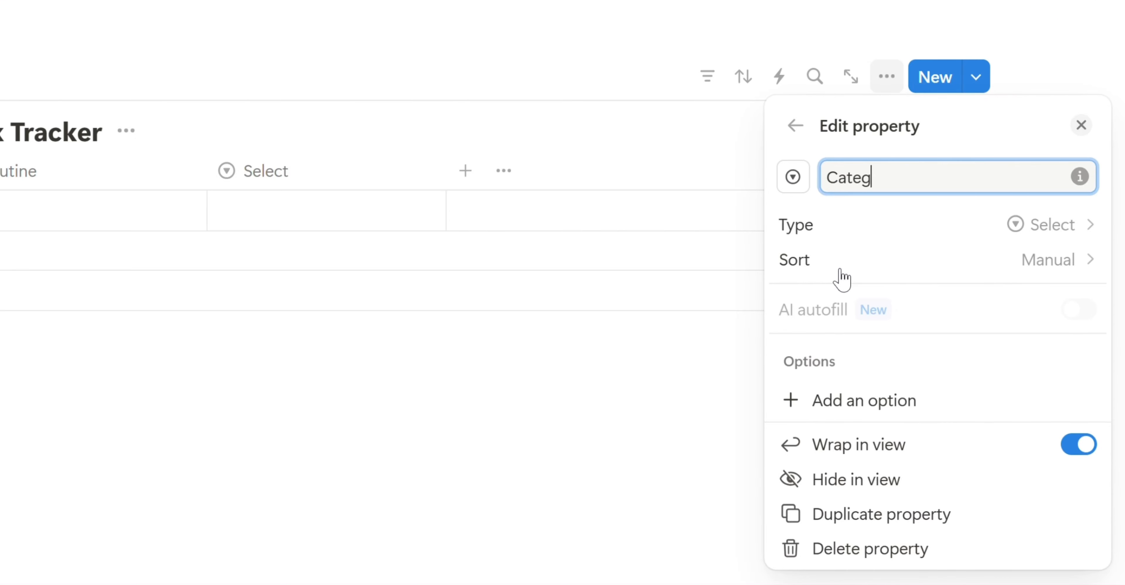
- Give Category the options Health & Wellness, Productivity and Self-Care
left_click(903, 404)
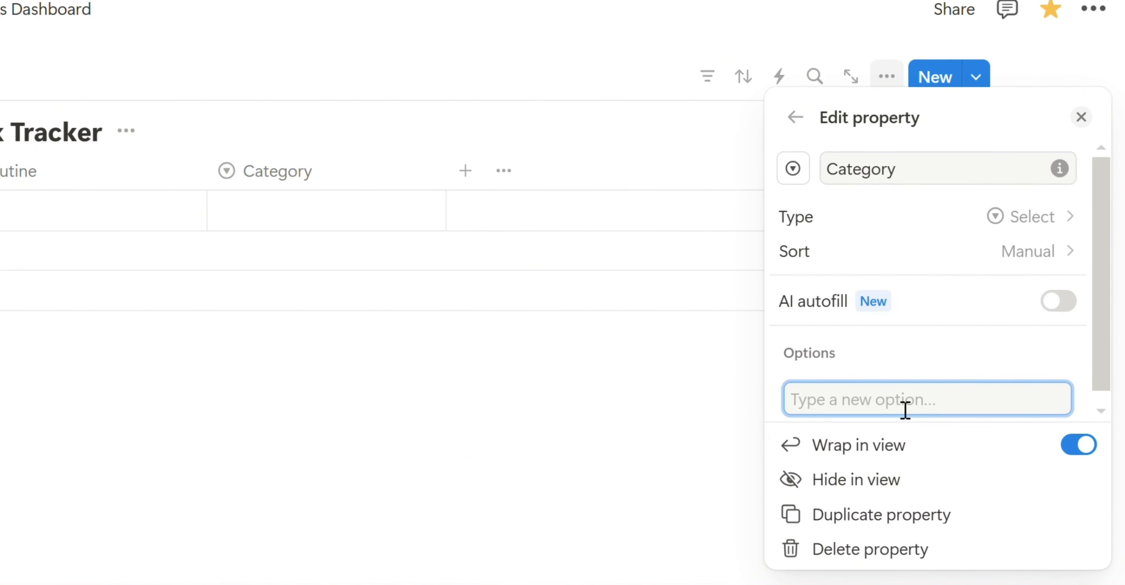
type("Health")
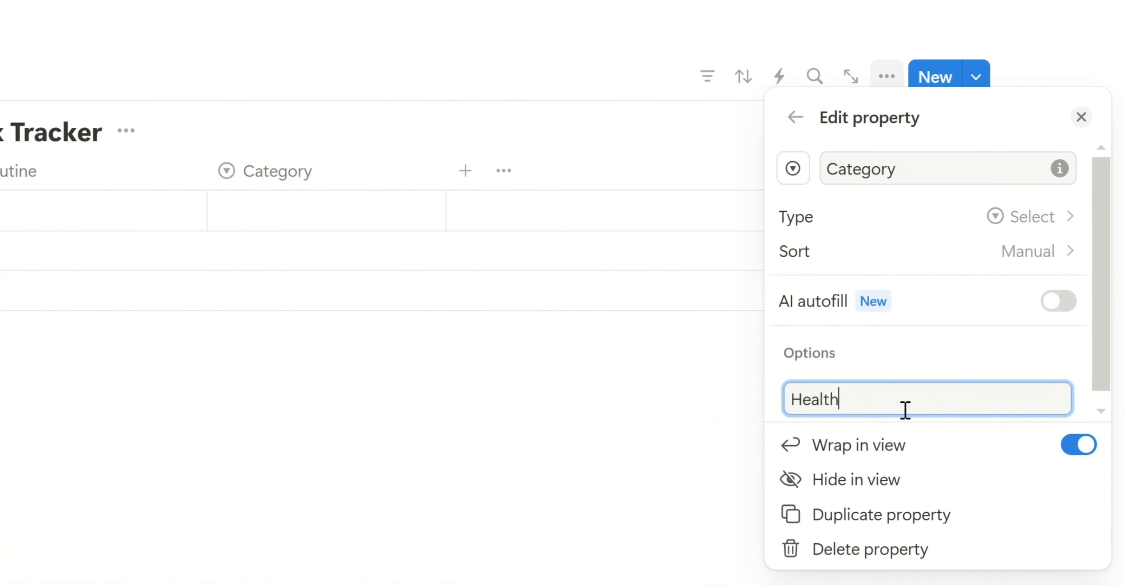
type(" & Wellness")
key("Return")
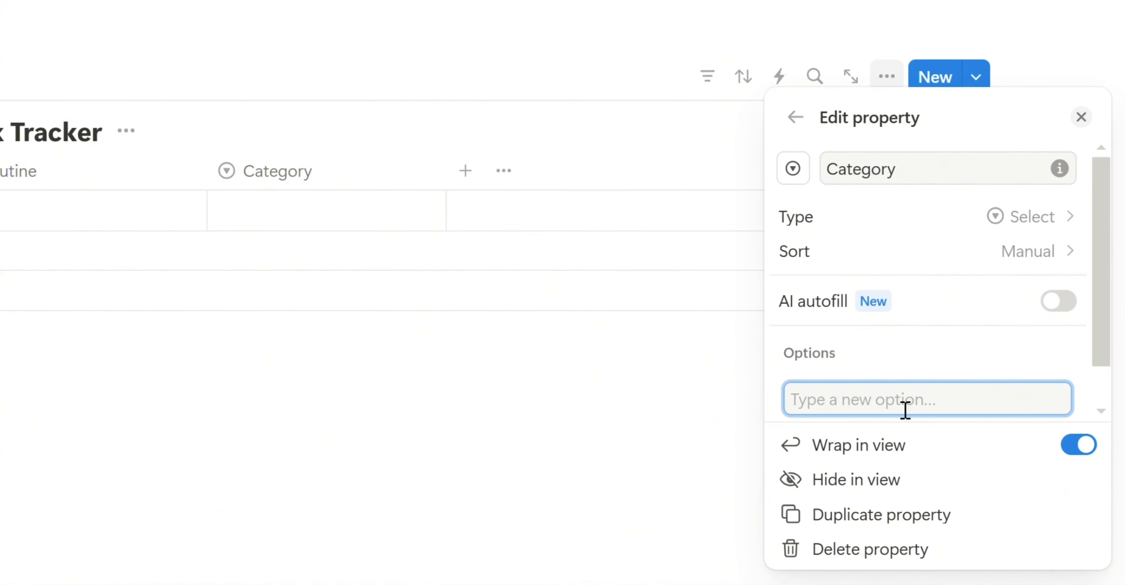
type("Productivity")
key("Return")
type("Self-")
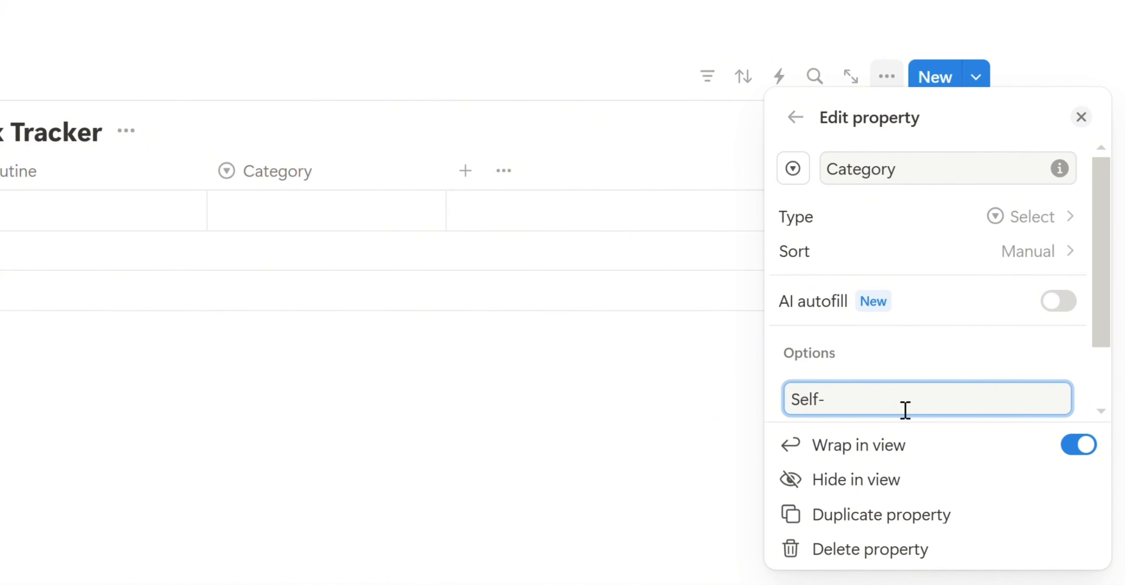
key("Return")
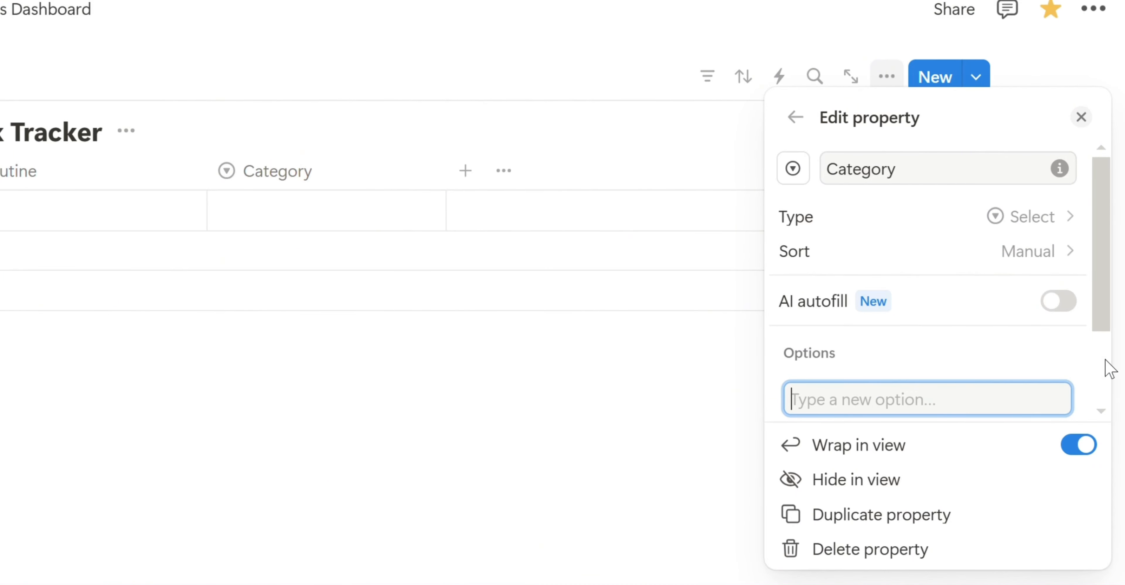
- Colour the Self-Care option yellow
scroll(1096, 417, "down", 3)
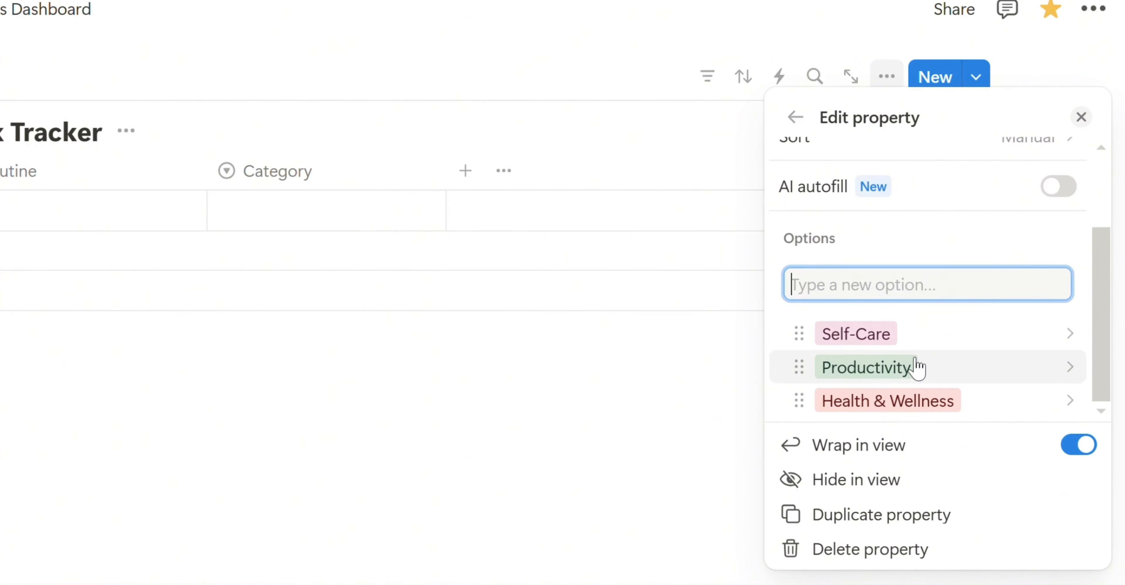
left_click(1036, 343)
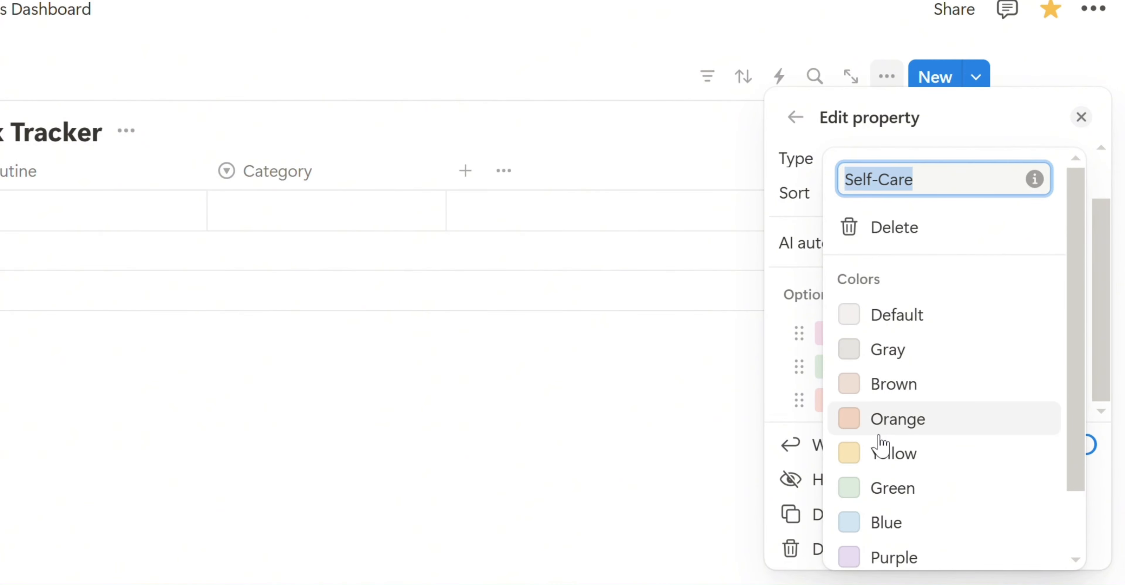
scroll(886, 476, "down", 2)
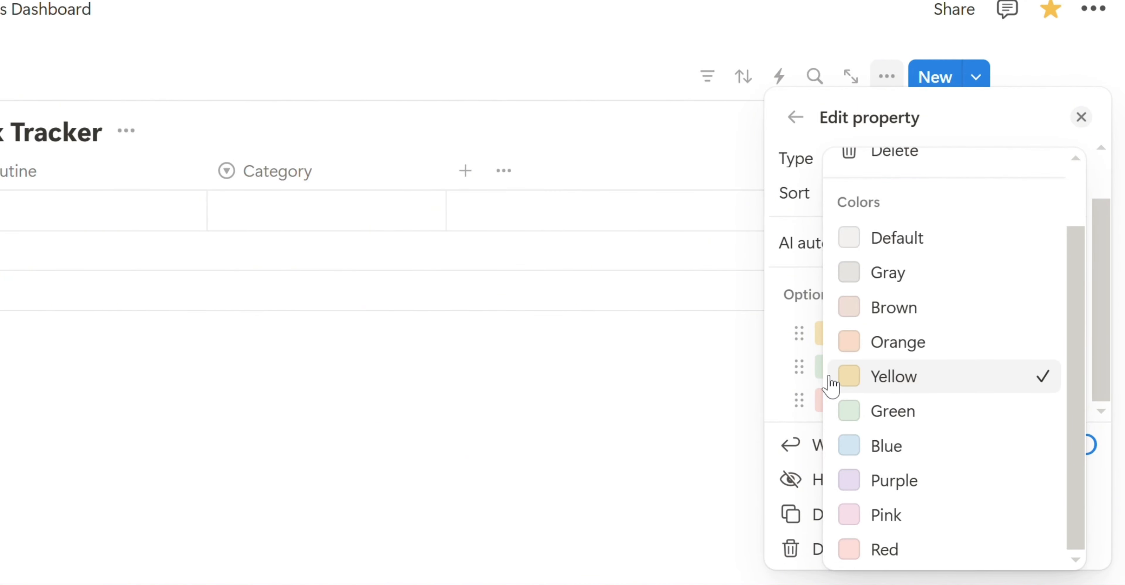
left_click(716, 375)
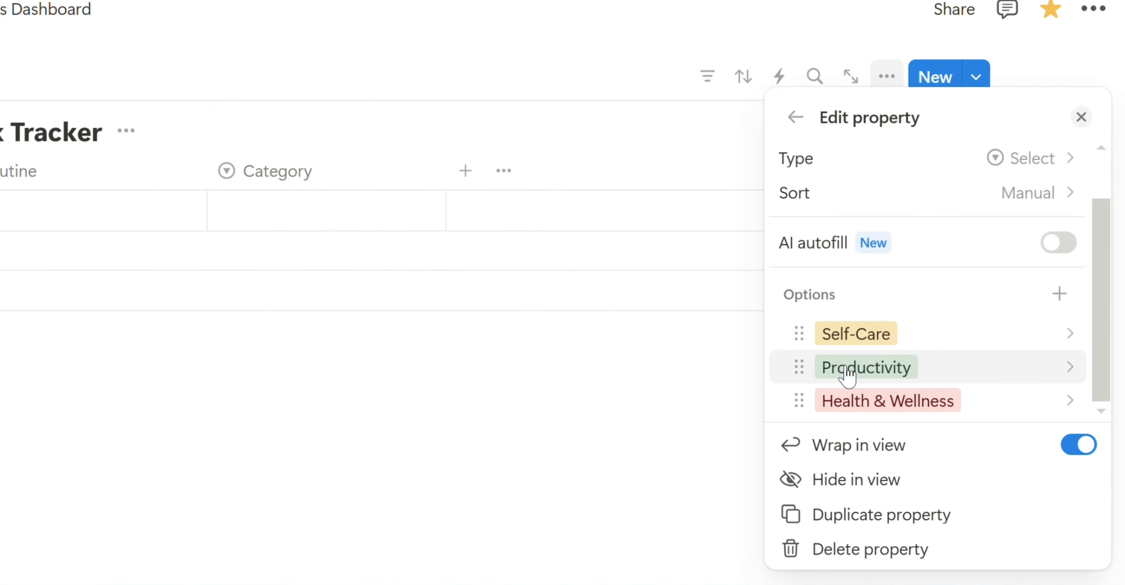
left_click(745, 377)
left_click(465, 171)
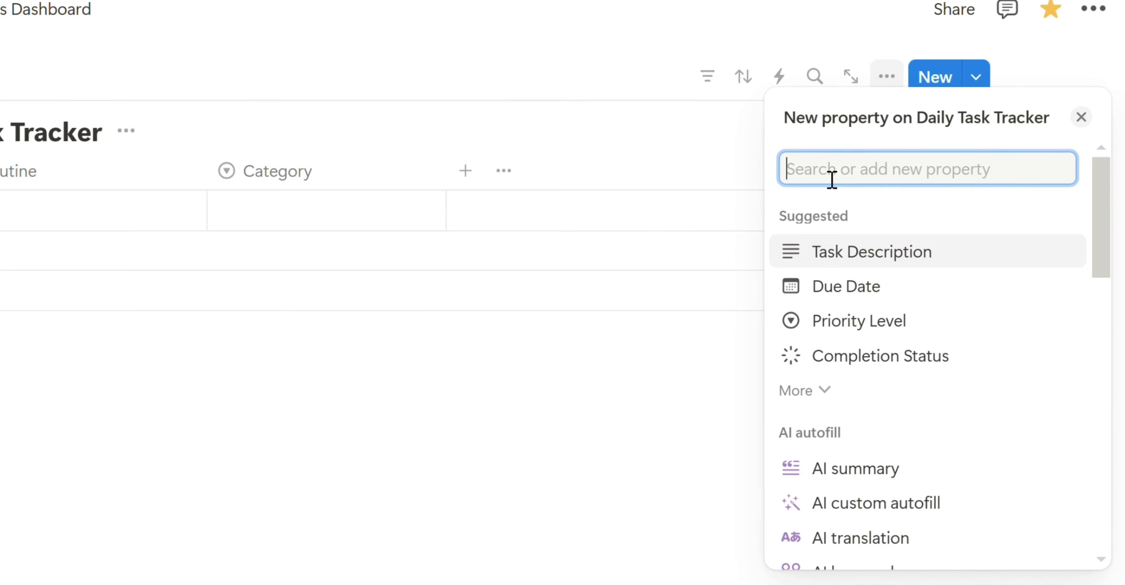
- Add a select column named 'Priority' with options Low, Medium and High
left_click(811, 335)
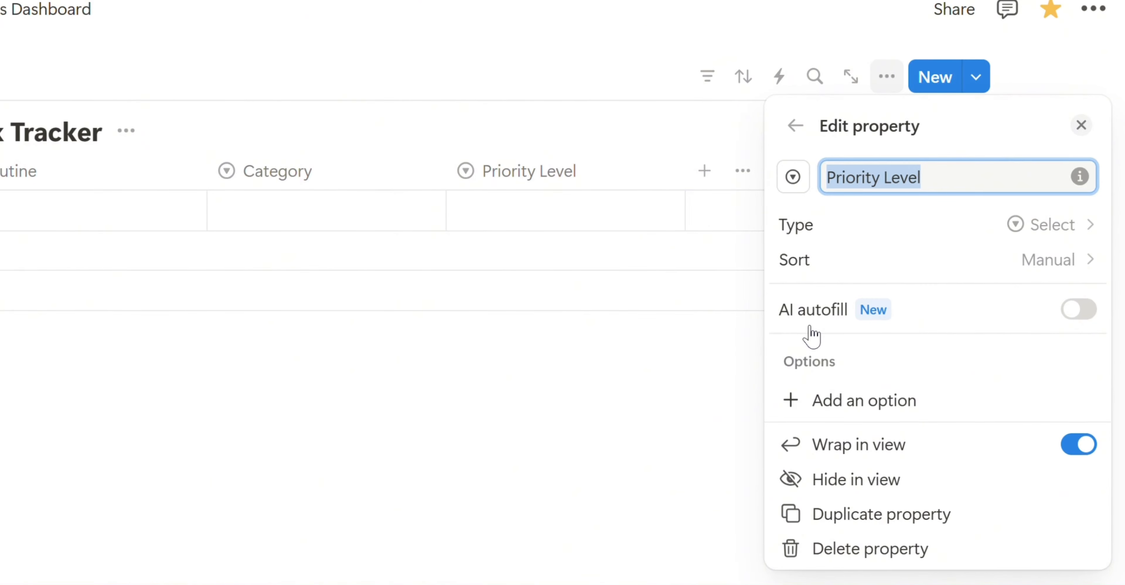
type("Priority")
left_click(879, 407)
type("Low")
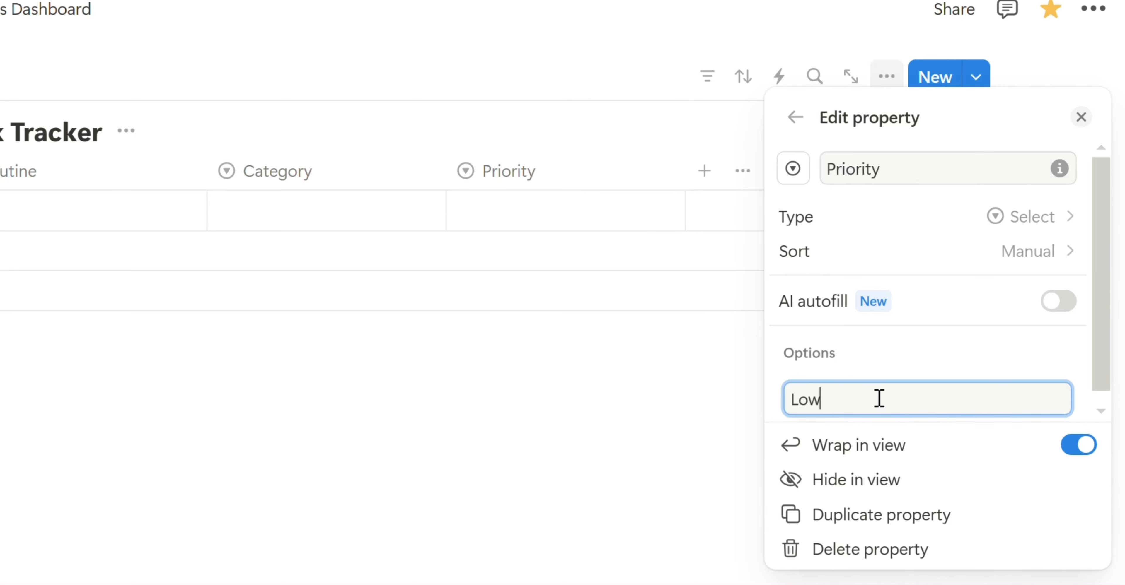
key("Return")
type("M")
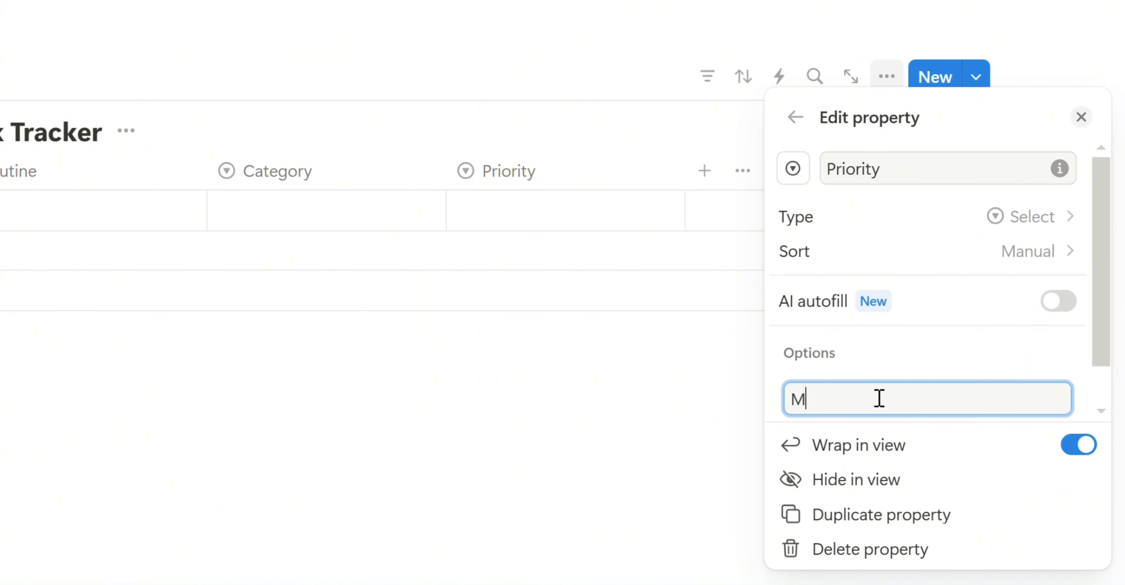
type("edium")
key("Return")
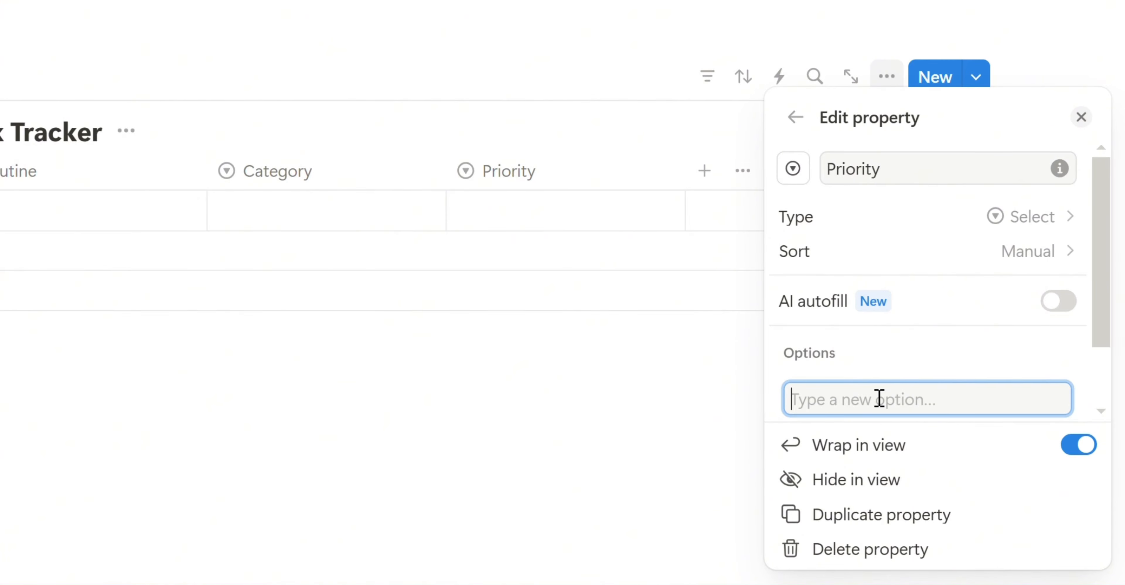
type("High")
key("Return")
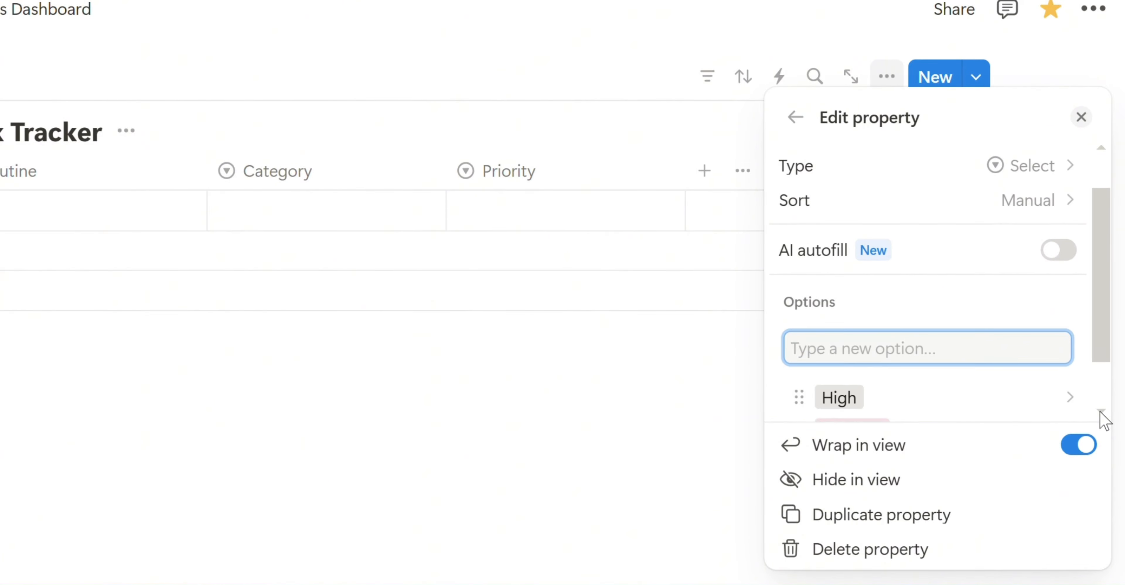
- Colour the High priority option green
scroll(1103, 419, "down", 3)
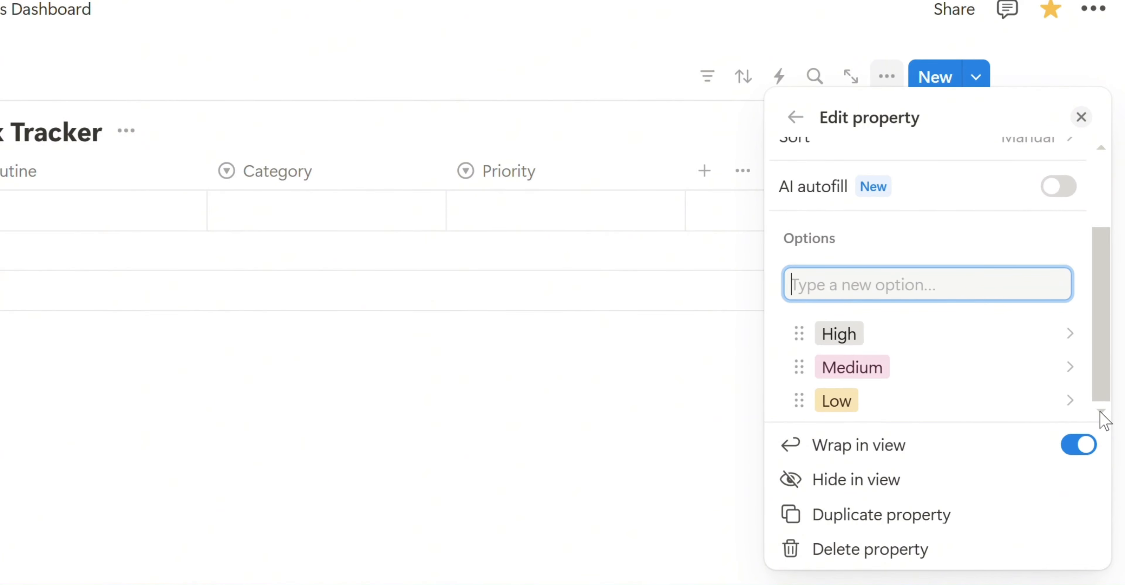
left_click(940, 331)
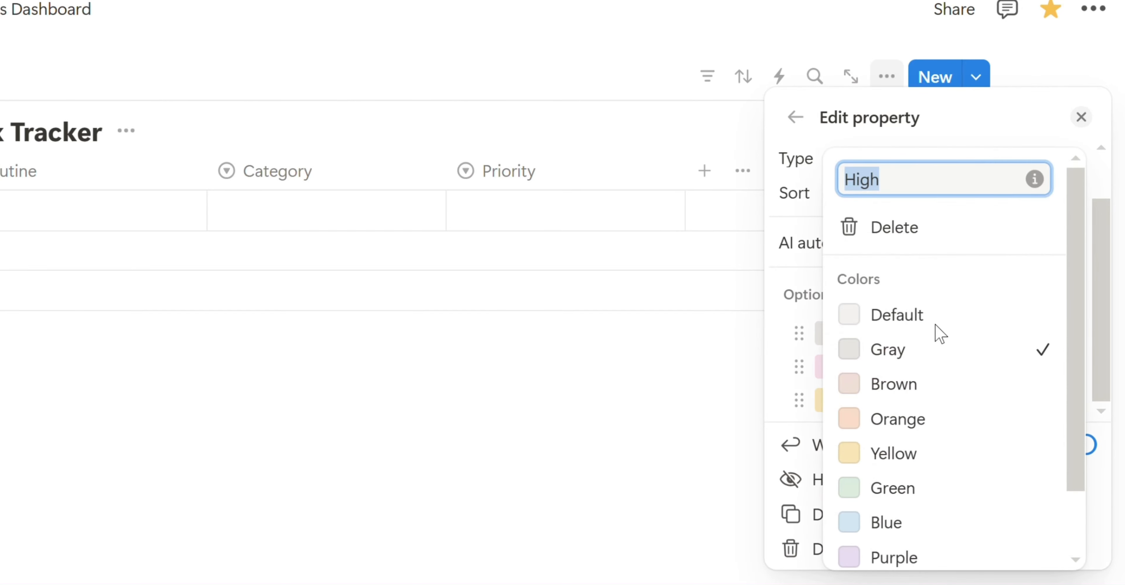
left_click(883, 496)
left_click(723, 429)
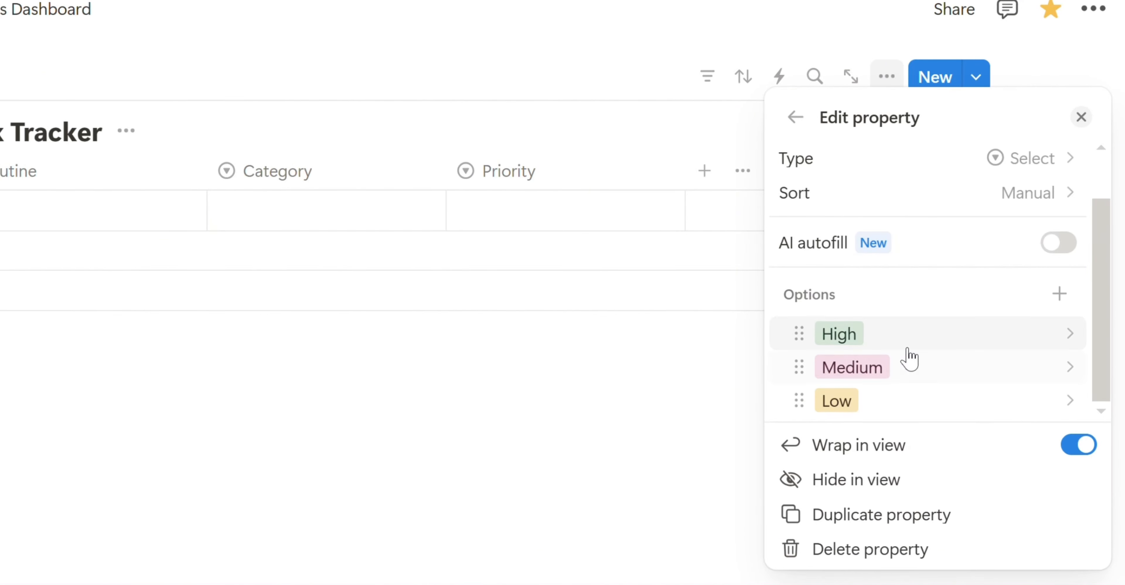
left_click(740, 266)
left_click(704, 170)
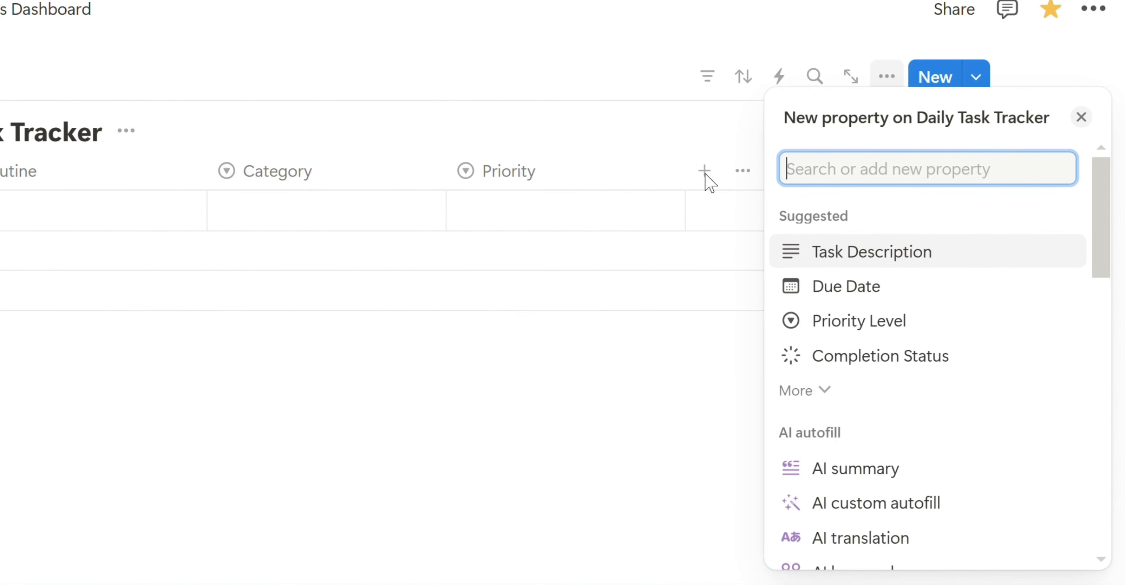
- Add a Checkbox-type column named 'Completed' after Priority
type("chec")
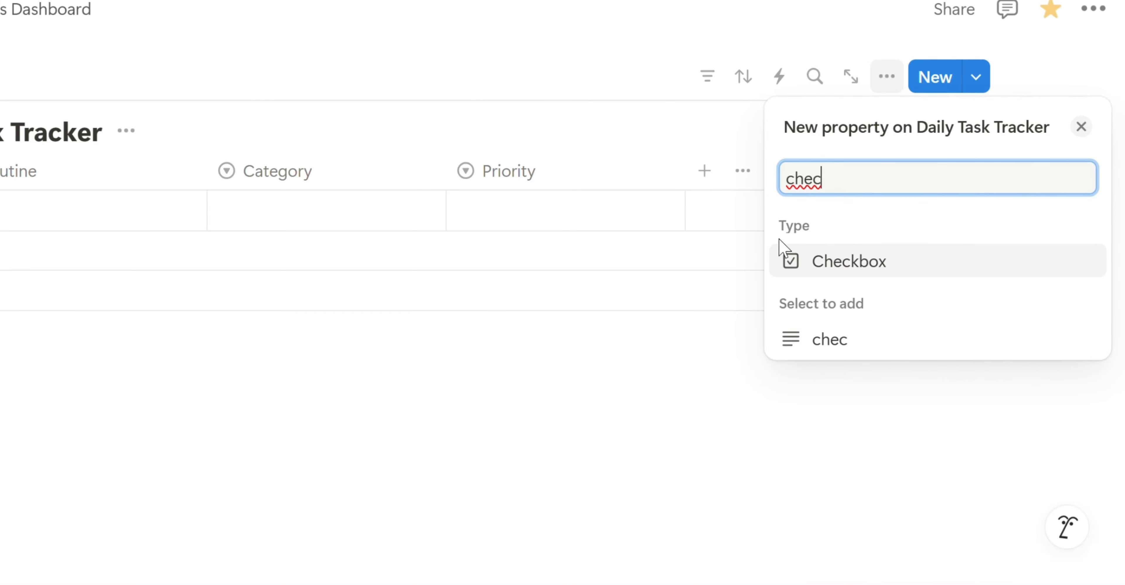
left_click(842, 265)
type("Completed")
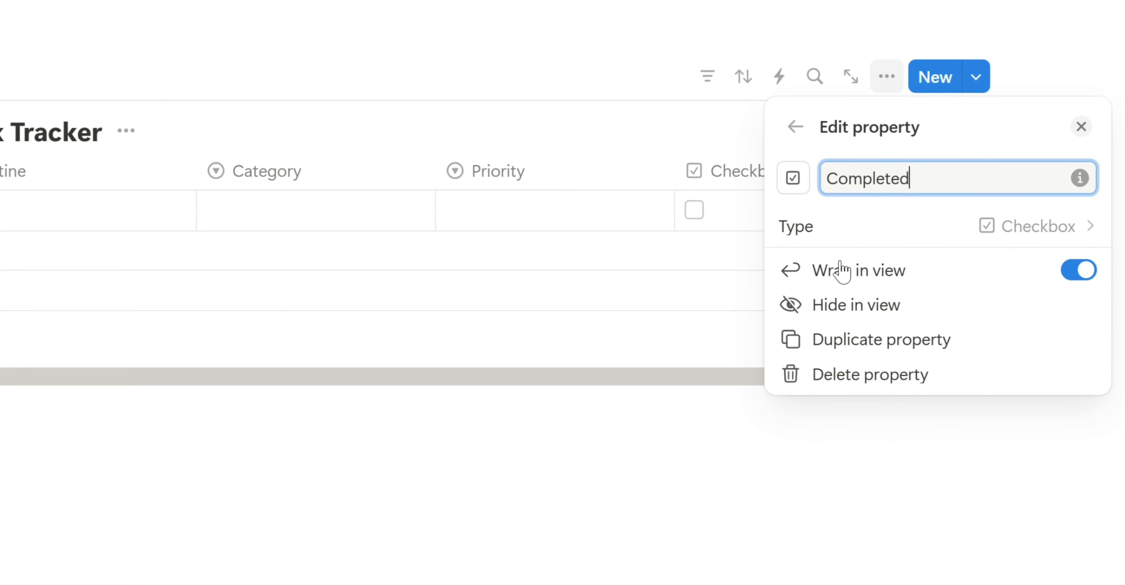
key("Escape")
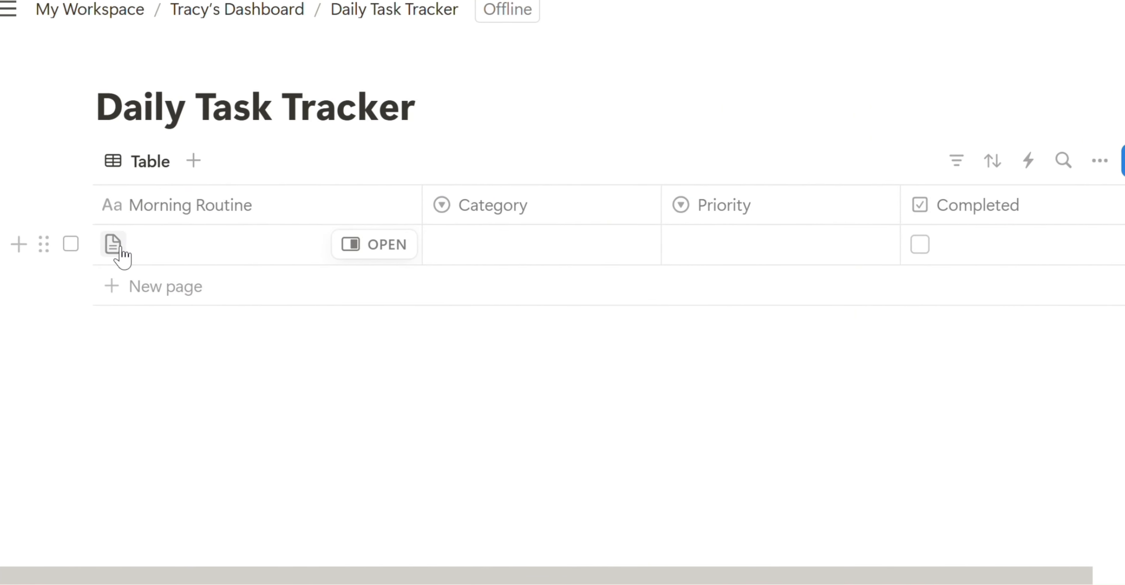
- Give the first task an alarm-clock icon and the title 'Wakeup & Stretch'
left_click(107, 243)
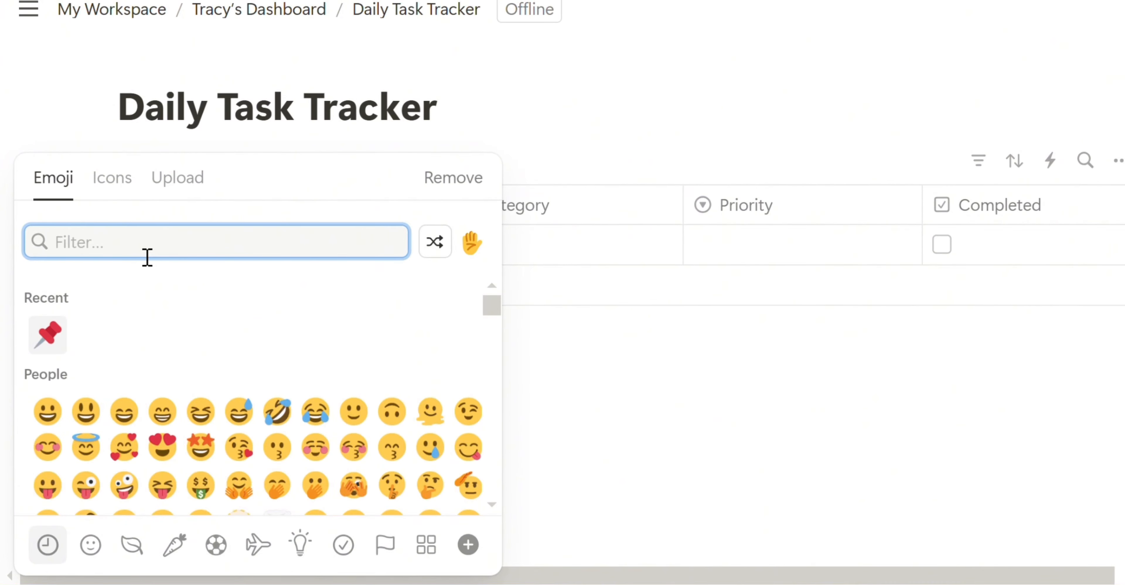
type("wake")
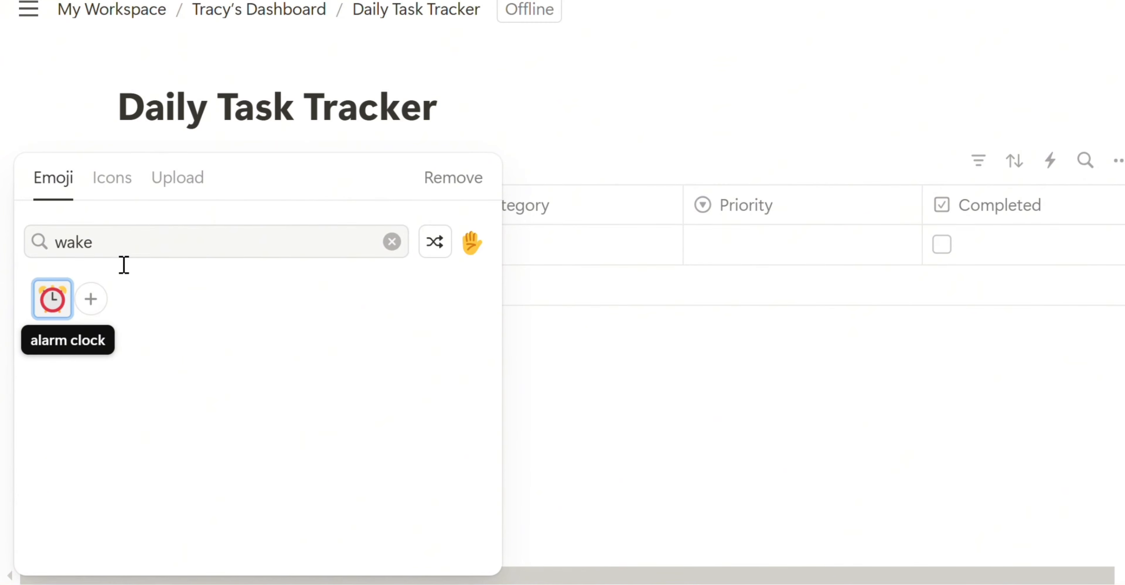
left_click(52, 300)
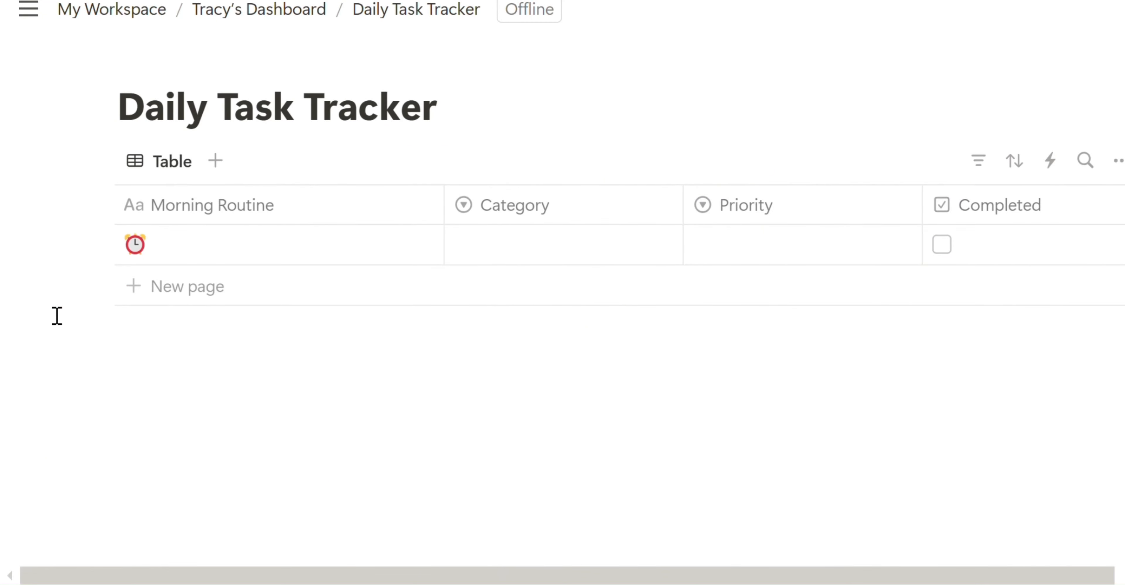
left_click(177, 251)
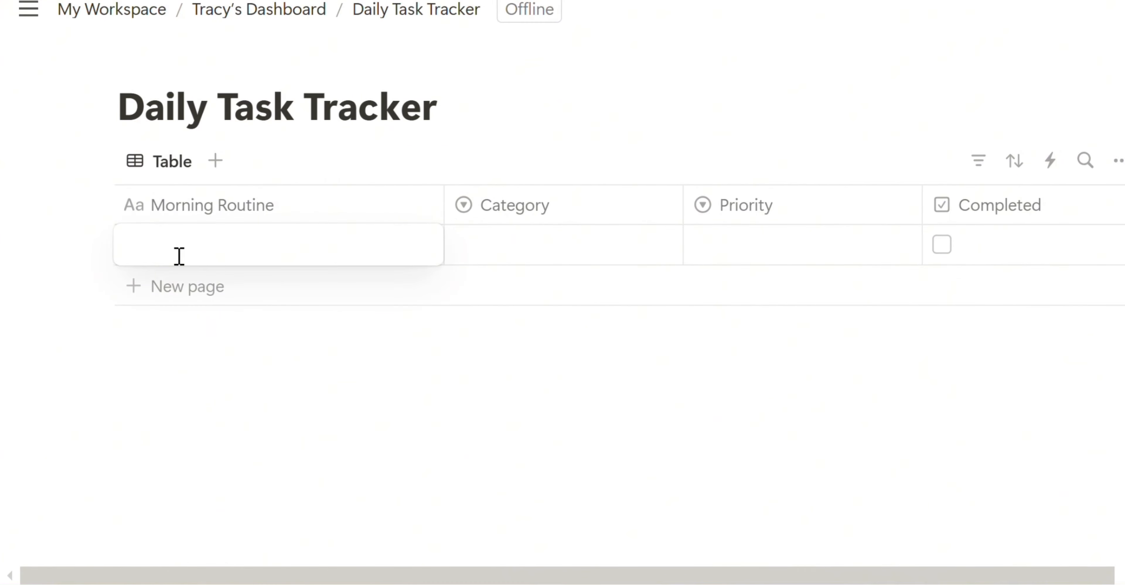
type("Wakeup & Stretch")
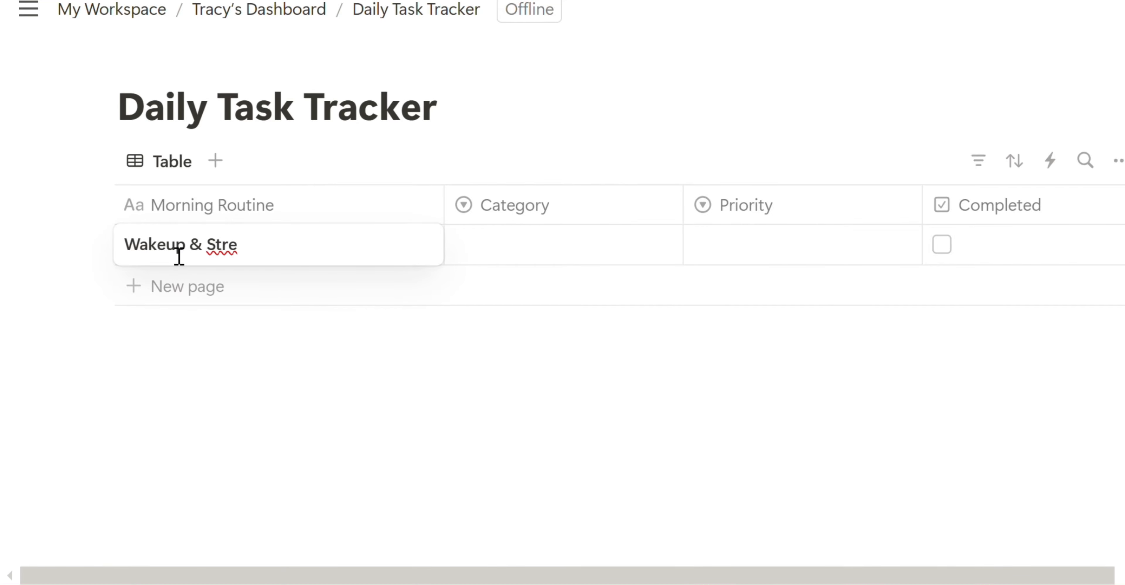
key("Return")
- Give the second task a praying-hands icon and the title 'Pray'
left_click(138, 287)
key("Escape")
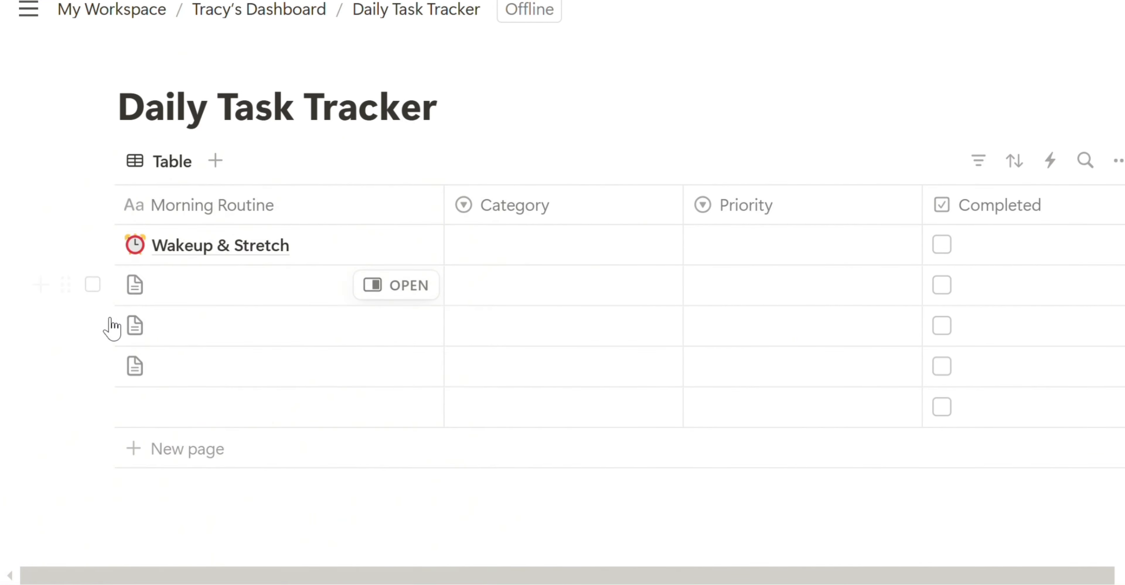
left_click(134, 291)
type("pray")
left_click(49, 296)
left_click(43, 337)
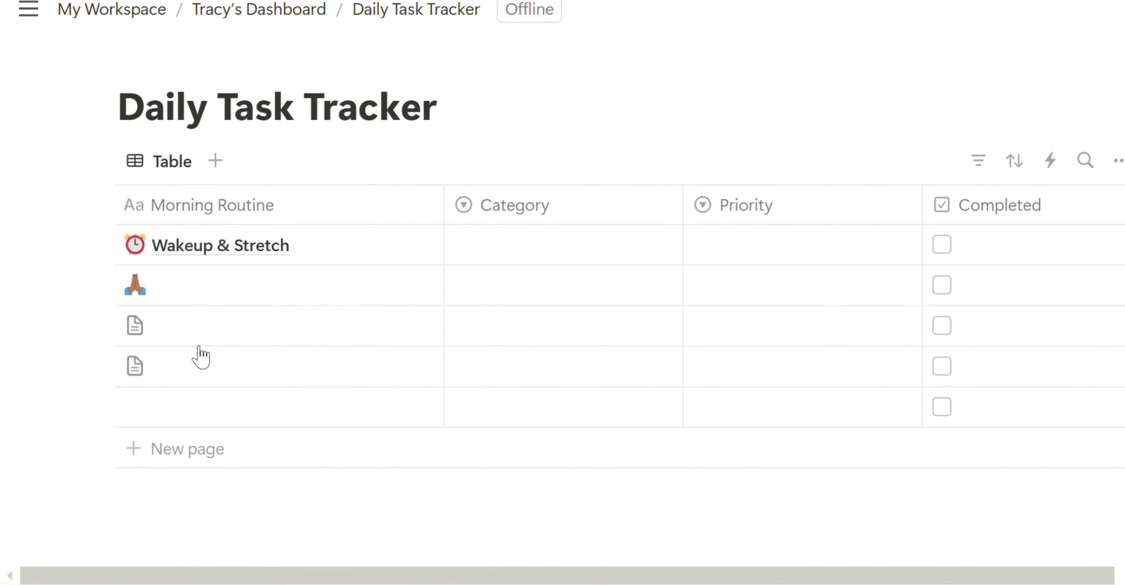
left_click(212, 289)
type("Pray")
- Title the third task 'Drink Water', correcting the initial misspelling
left_click(140, 343)
type("Drink Watre")
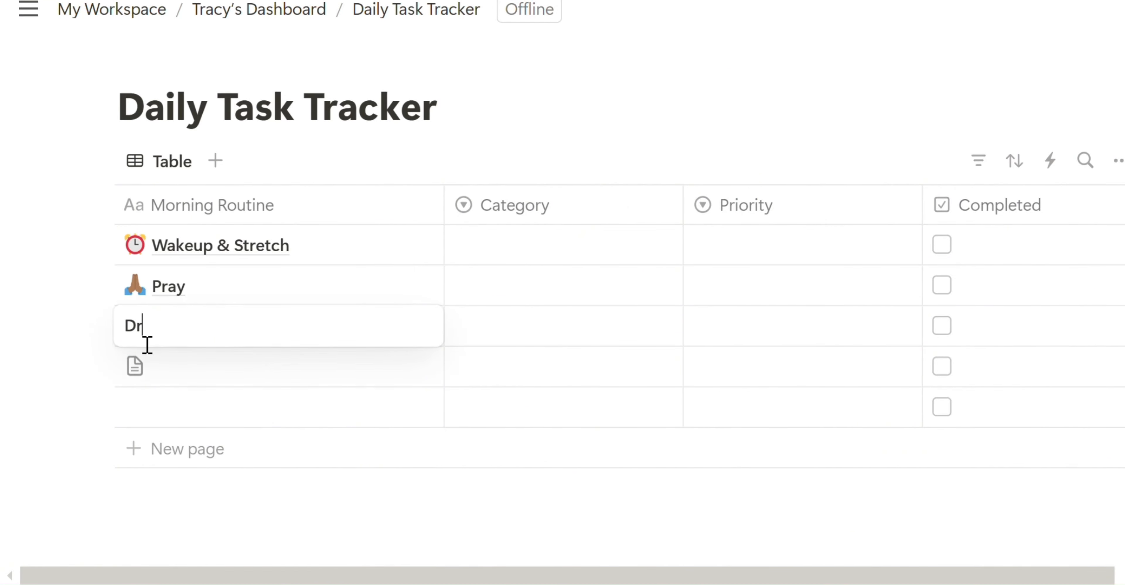
key("ctrl+z")
left_click(201, 336)
type("Drink Water")
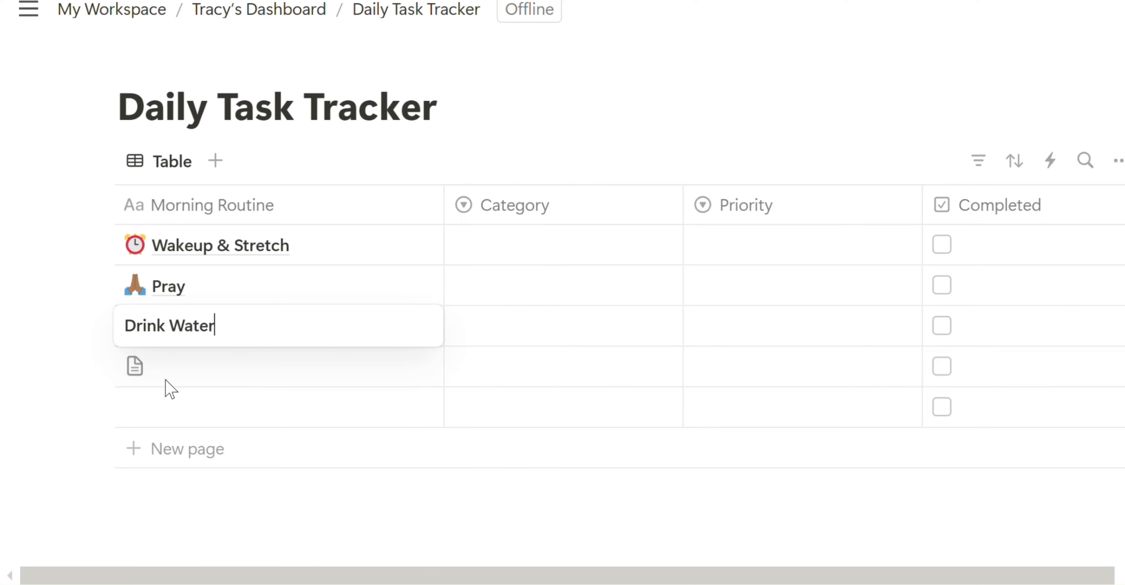
key("Escape")
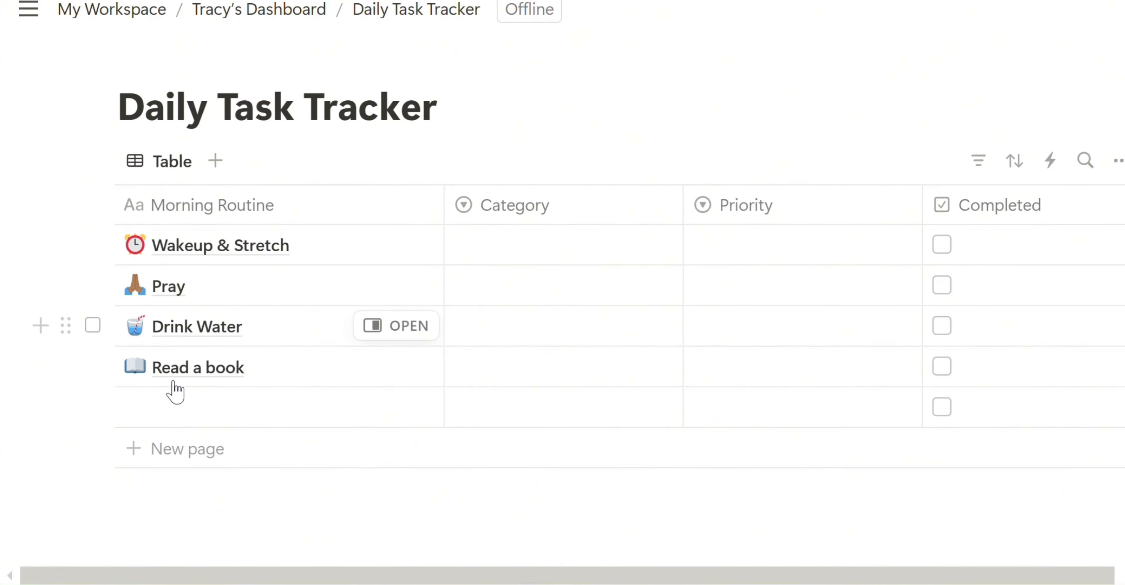
- Fill the new row as 'Check Emails' with the envelope icon found by searching 'emails'
left_click(135, 411)
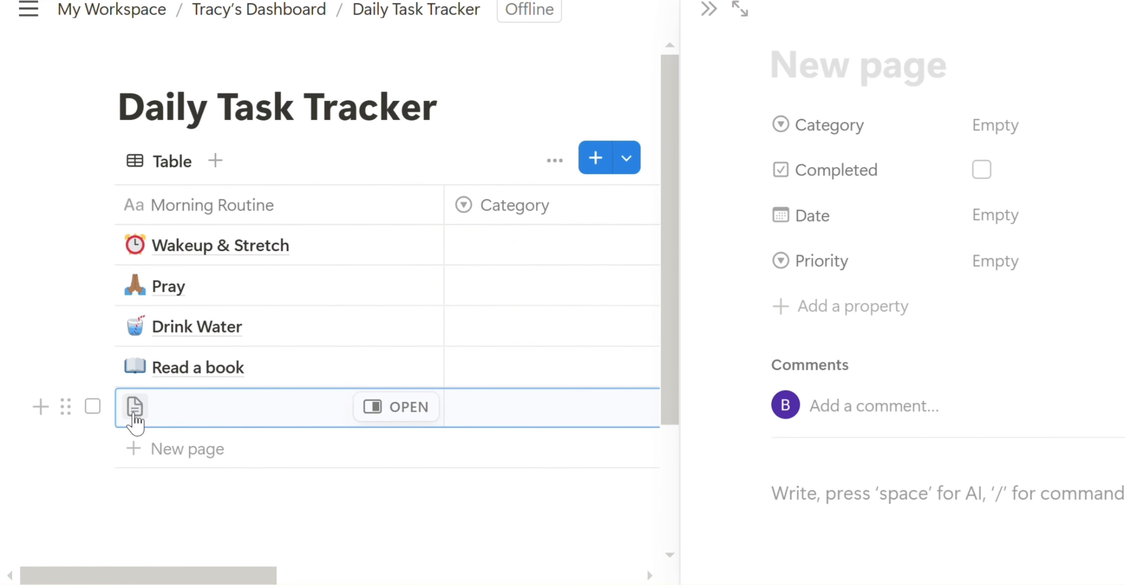
left_click(135, 407)
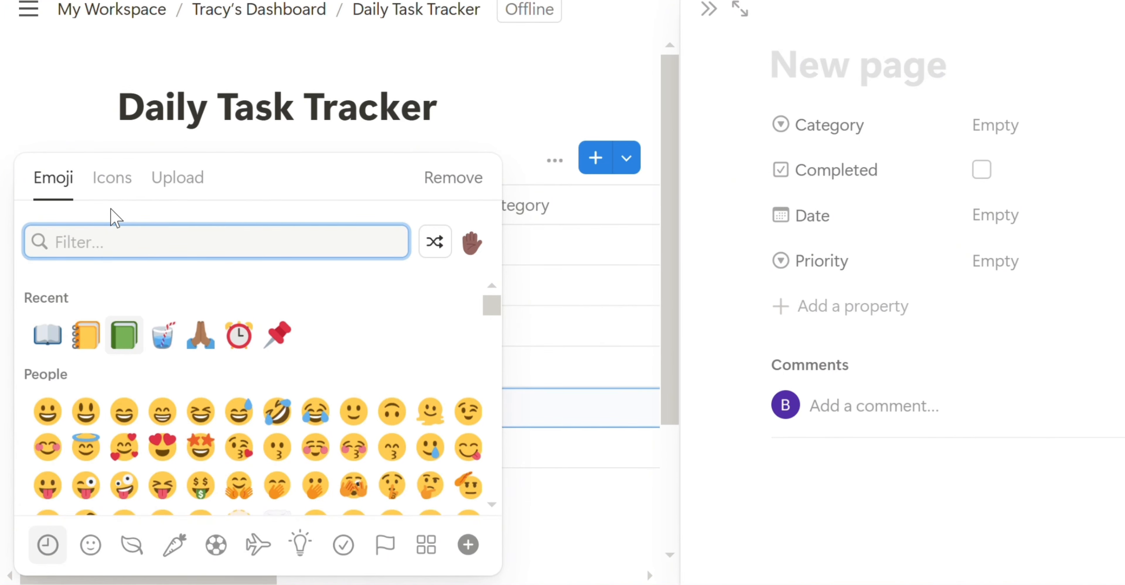
type("emails")
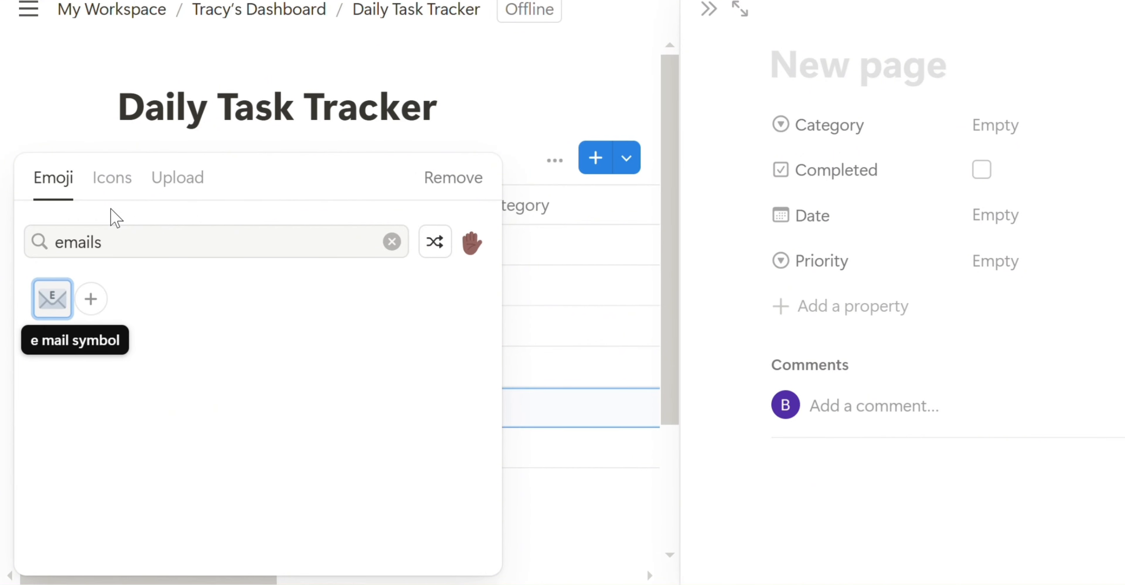
left_click(52, 299)
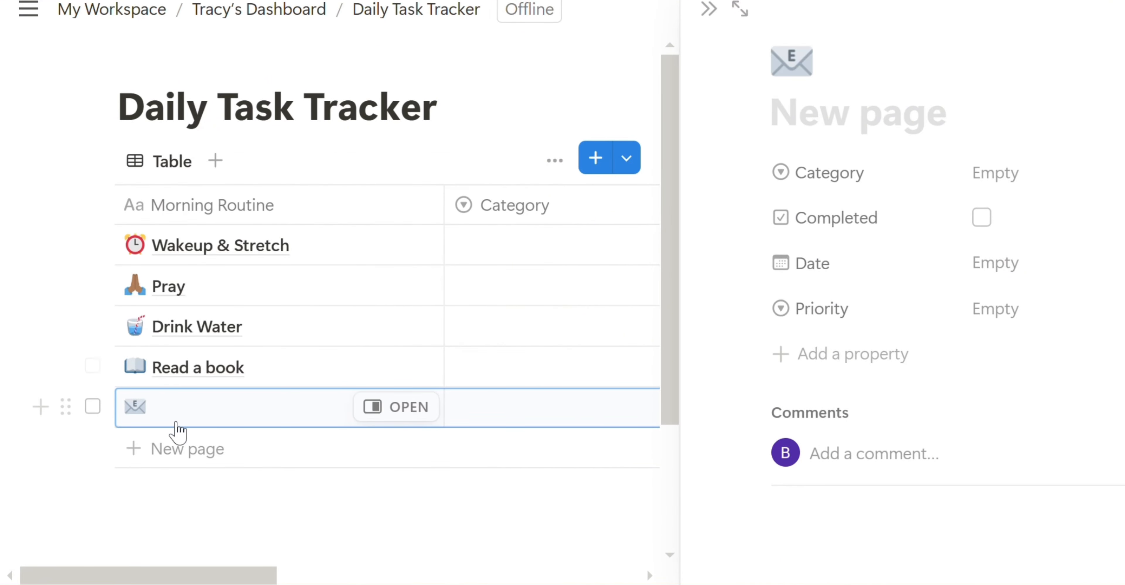
left_click(186, 423)
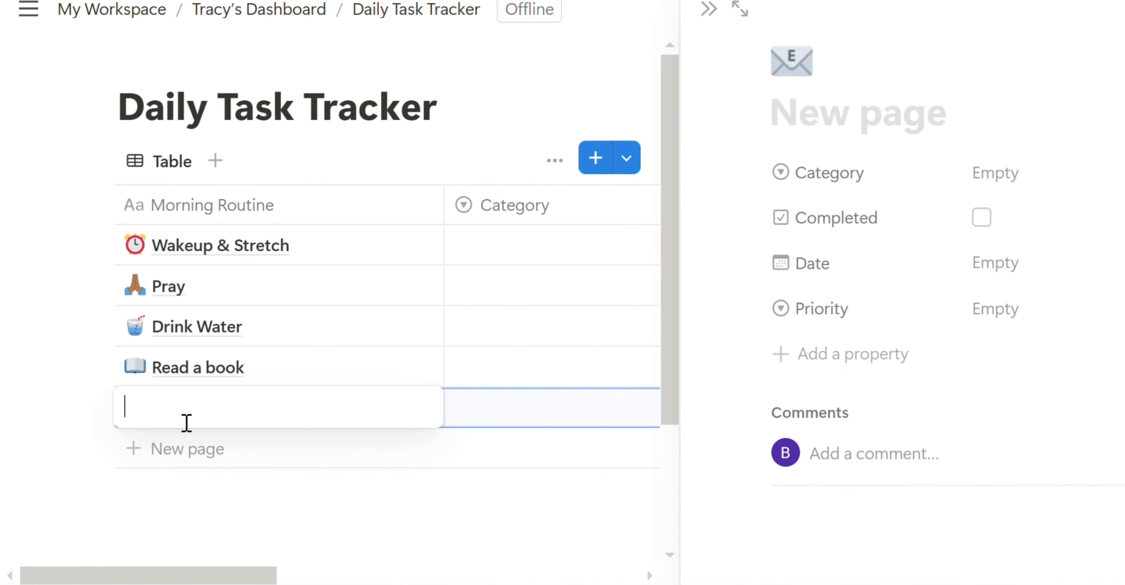
type("Che")
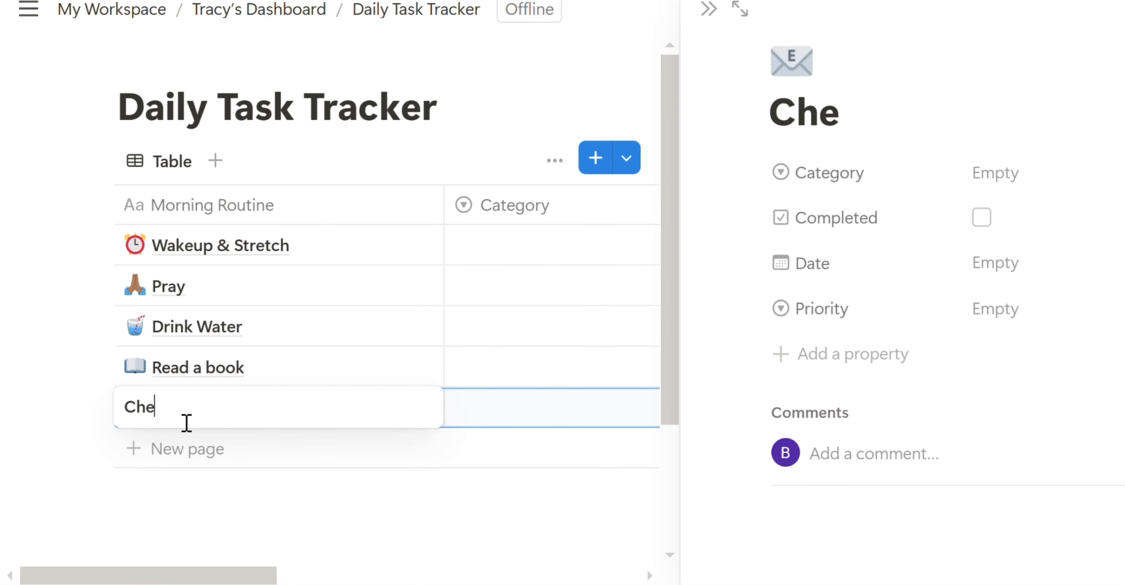
type("ck Emails")
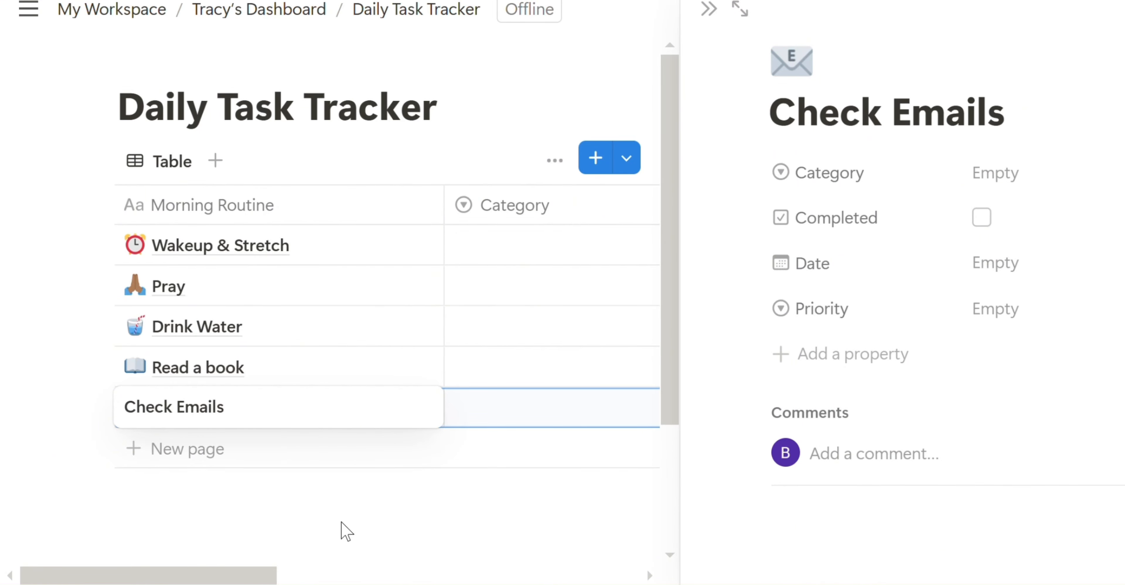
key("Escape")
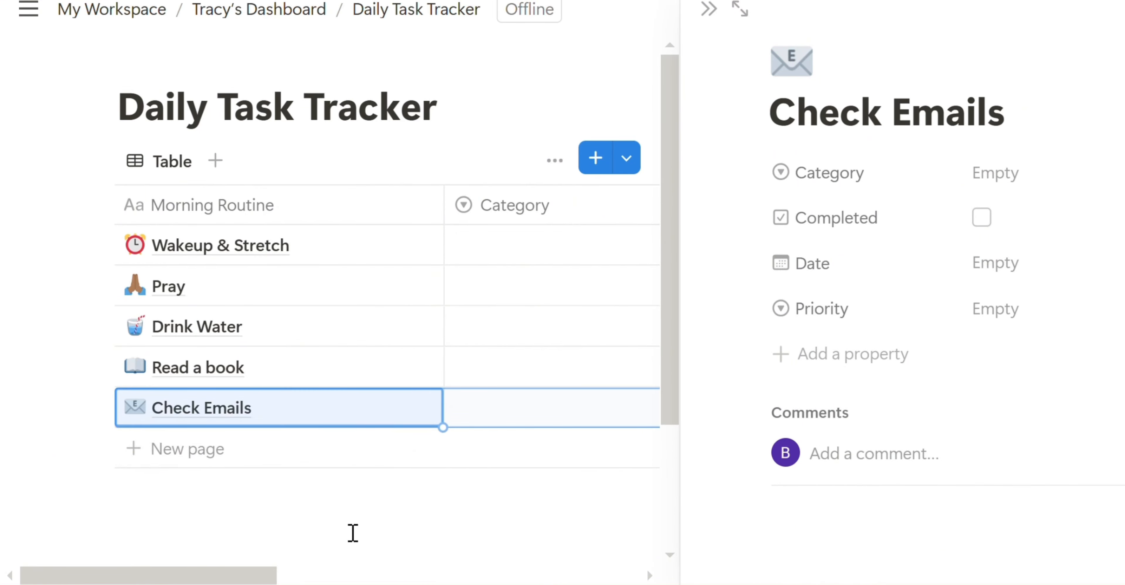
left_click(697, 40)
left_click(510, 244)
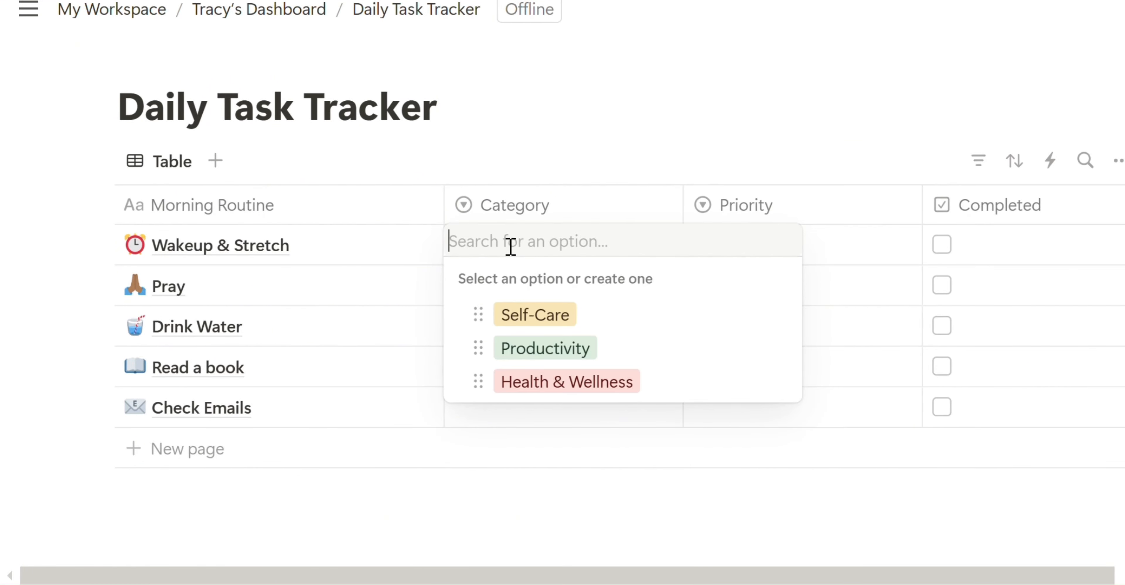
- Set Wakeup & Stretch to Health & Wellness and give Pray a new Mindfulness category
left_click(555, 382)
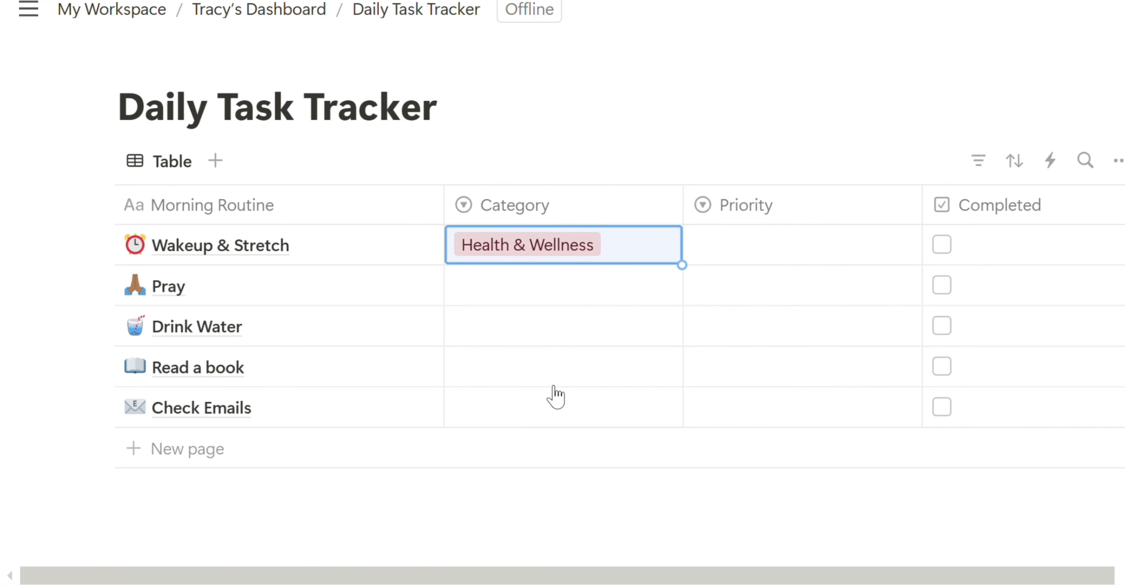
left_click(547, 302)
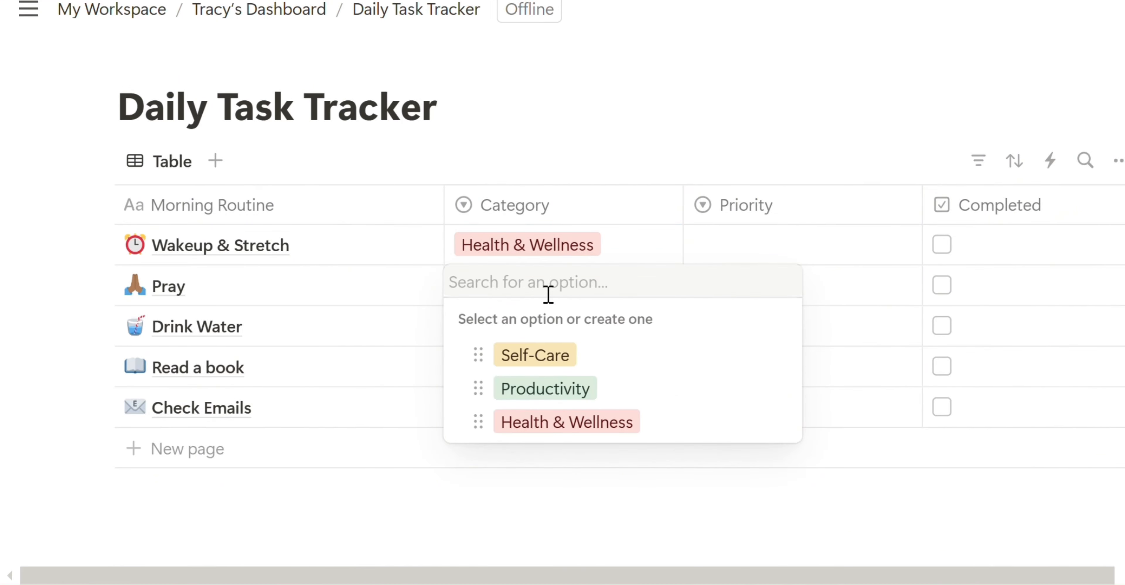
type("Min")
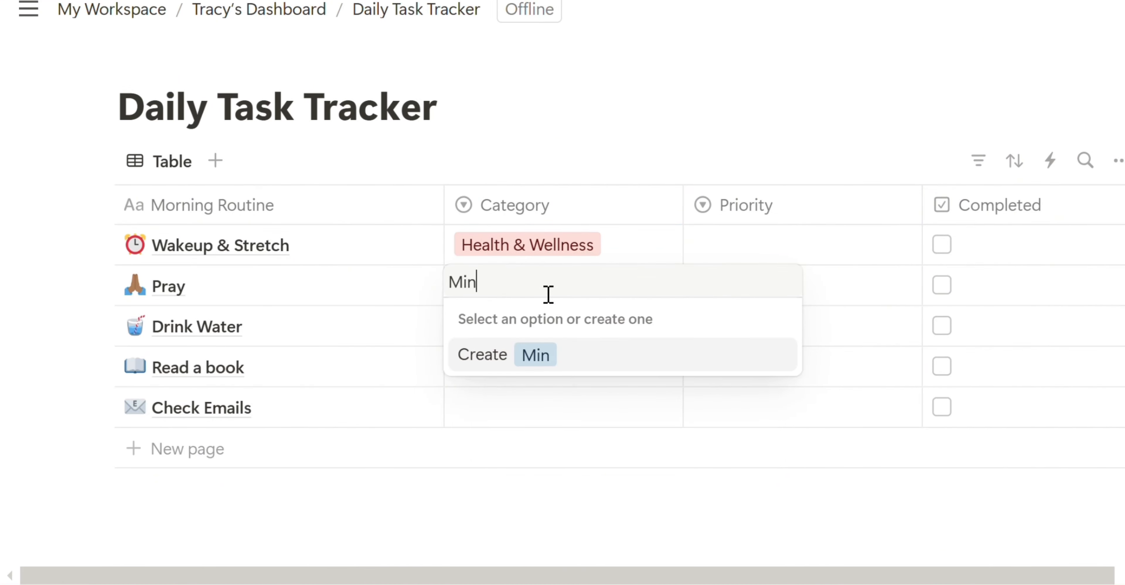
type("dfulness")
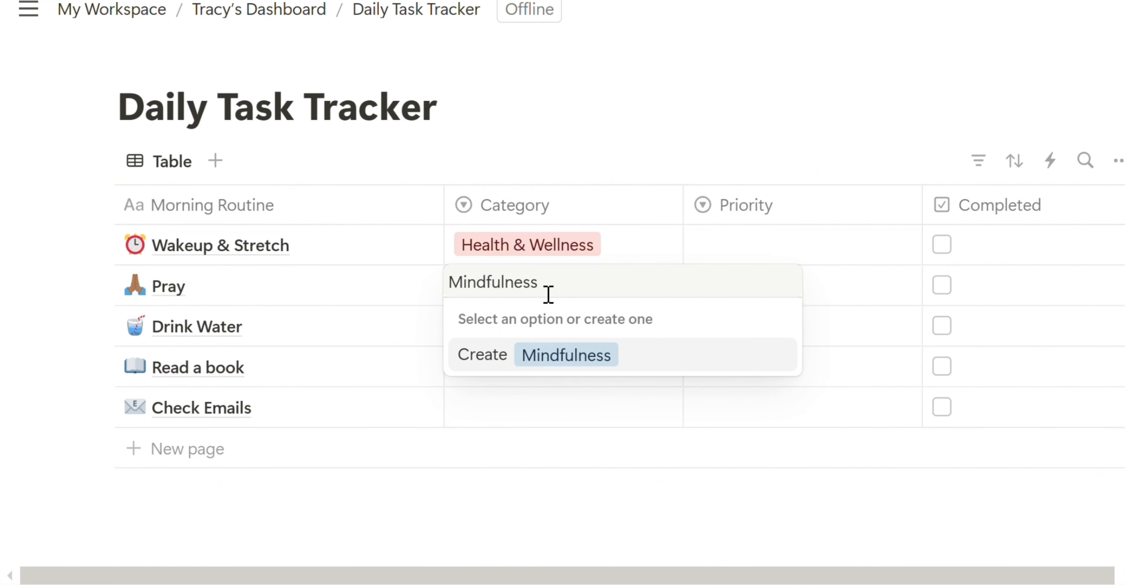
key("Return")
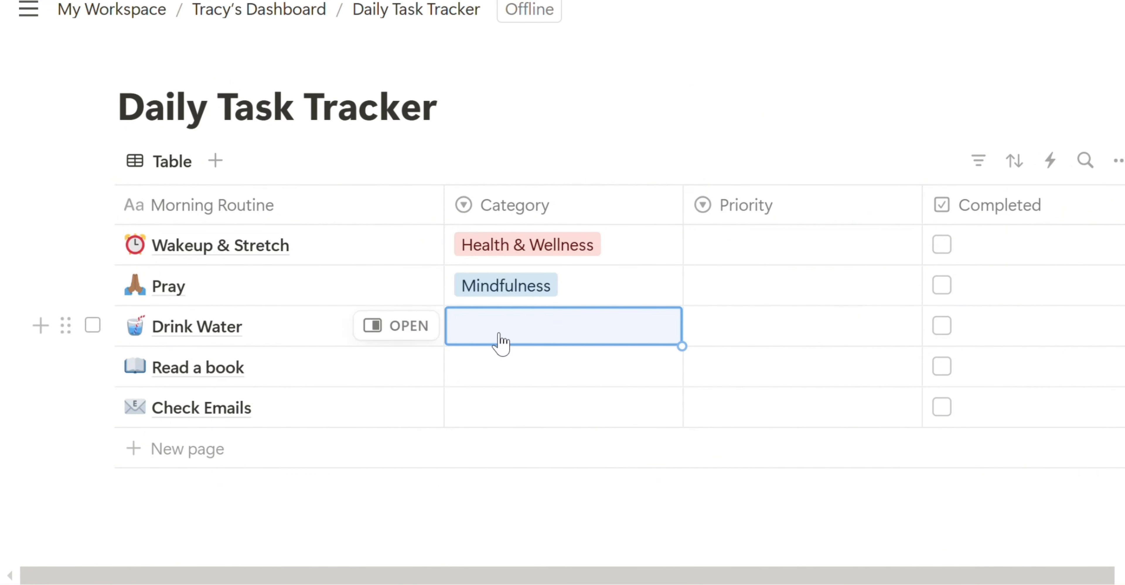
- Set Drink Water to Health & Wellness and Check Emails to Productivity, and mark Wakeup & Stretch completed
left_click(508, 337)
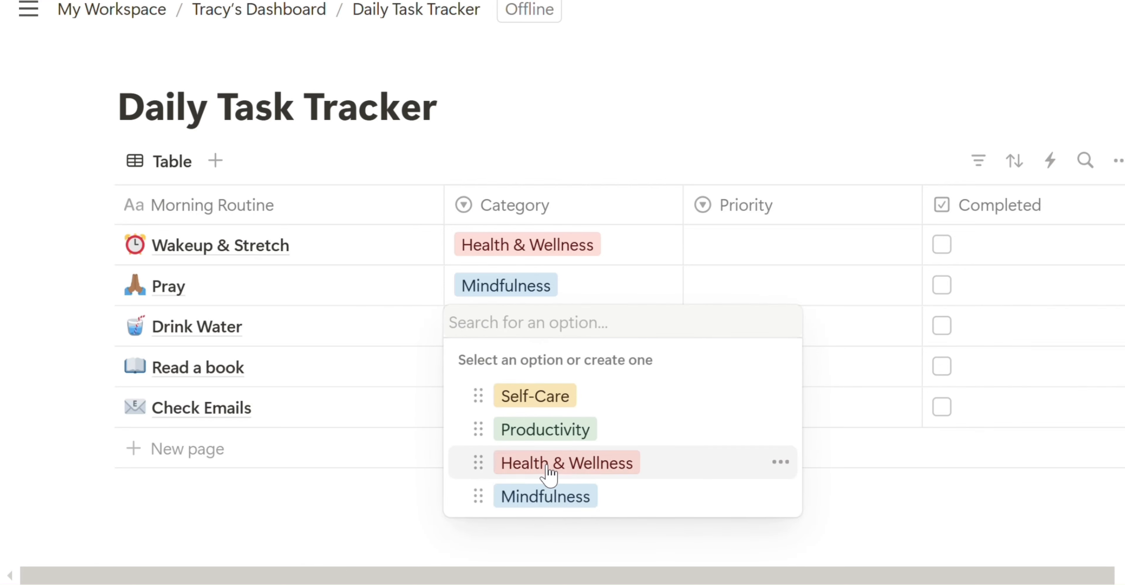
left_click(557, 471)
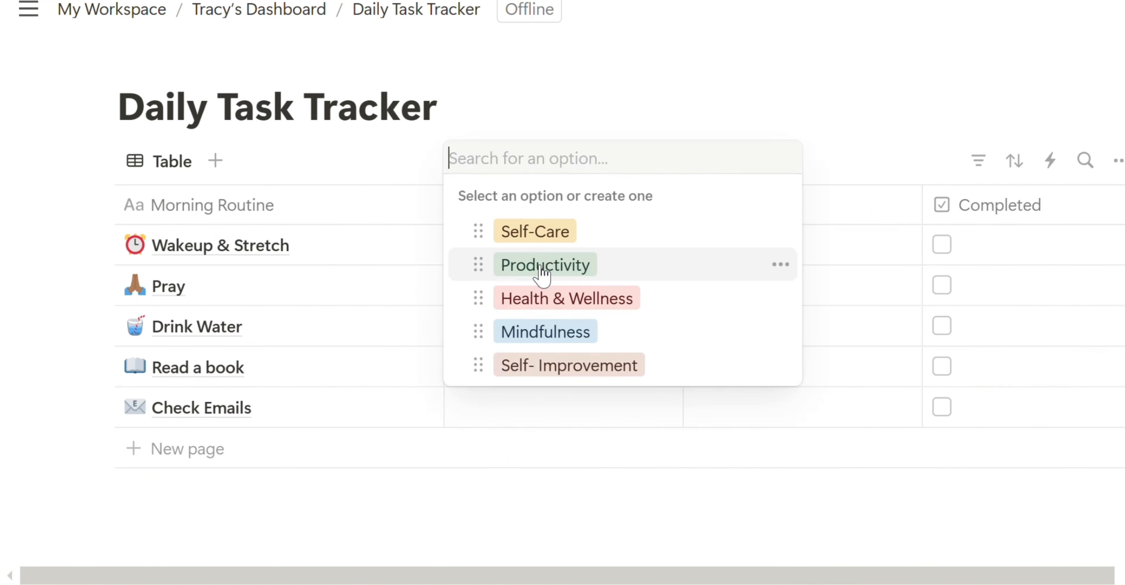
left_click(542, 266)
left_click(790, 251)
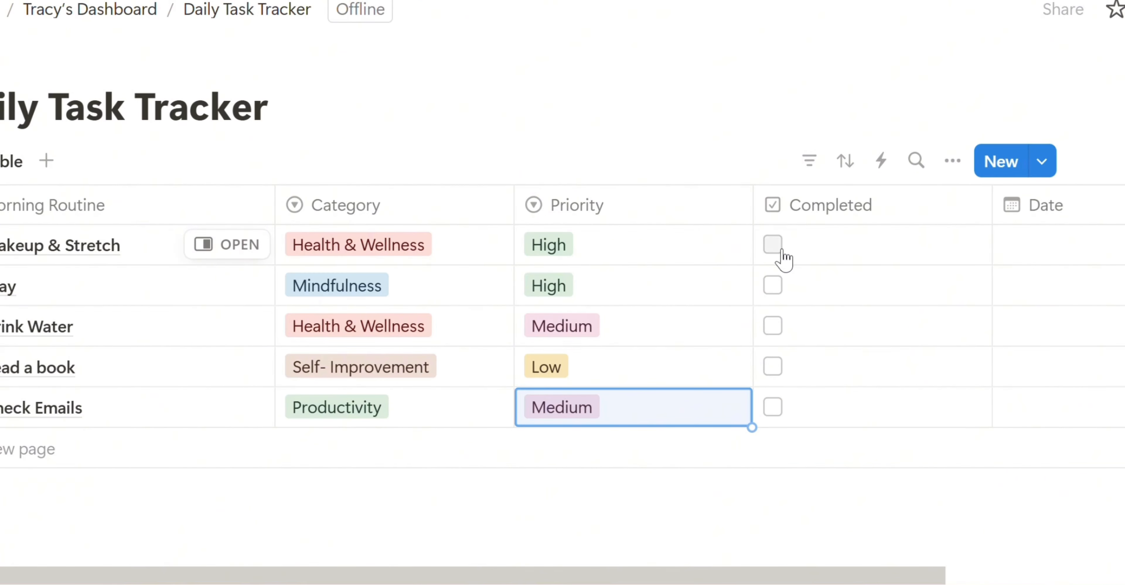
left_click(772, 245)
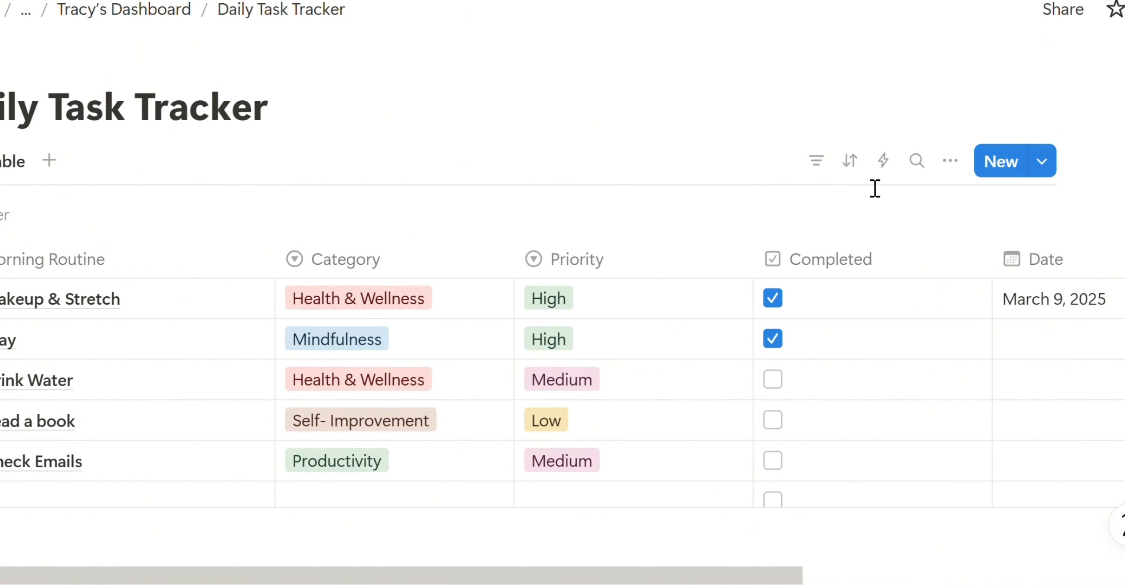
- Sort the task table by Priority
left_click(850, 162)
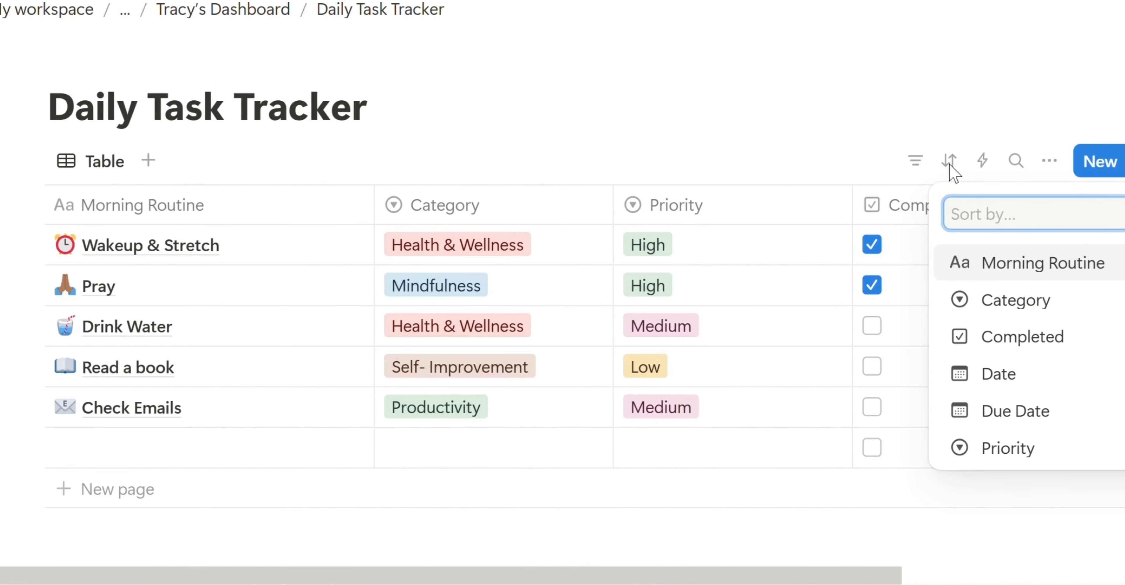
left_click(1017, 456)
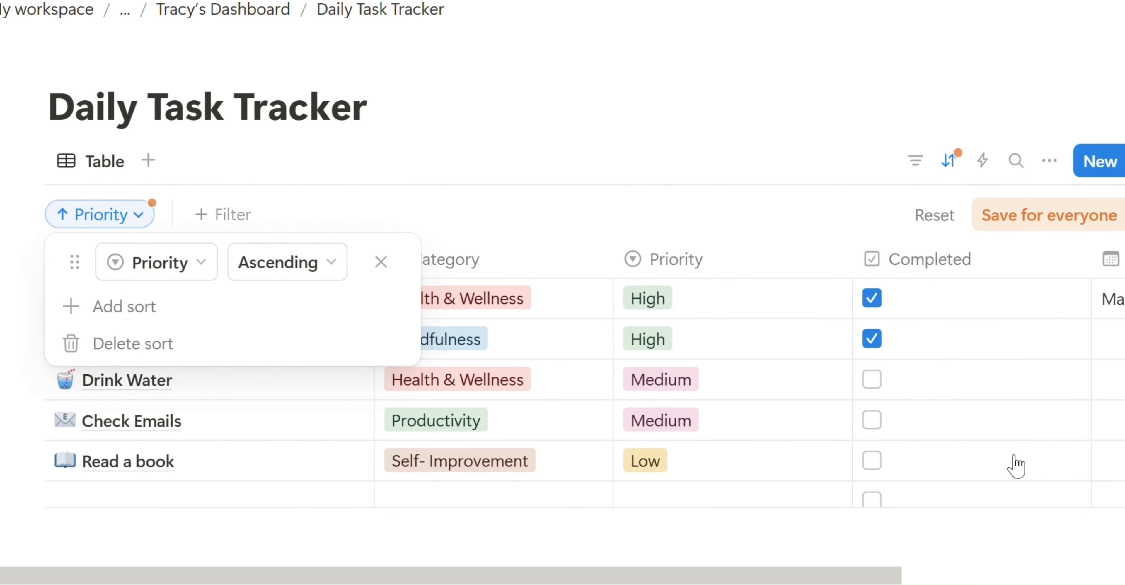
left_click(796, 144)
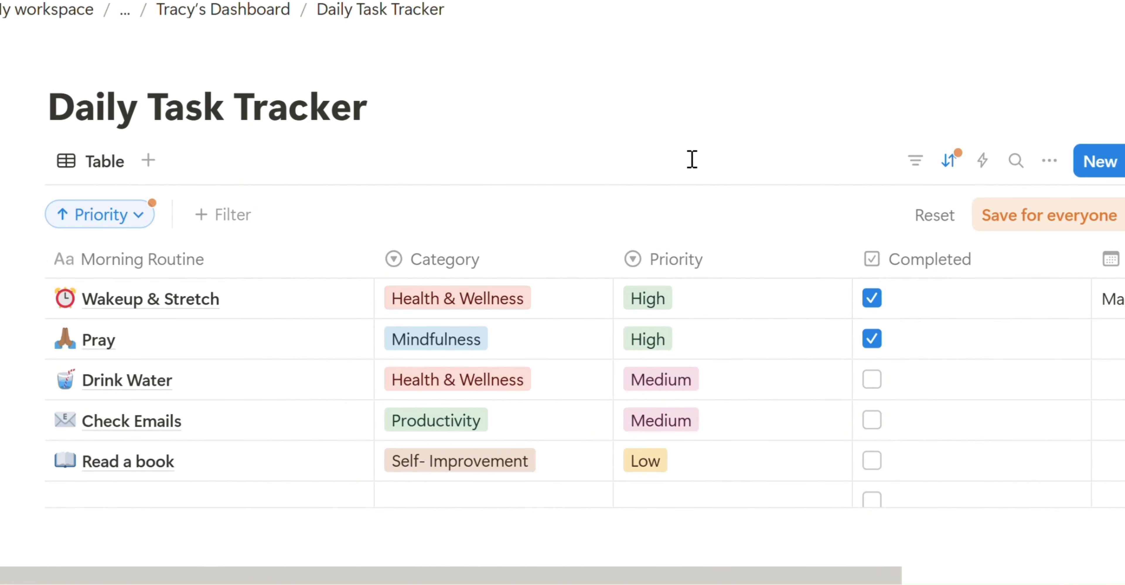
left_click(929, 179)
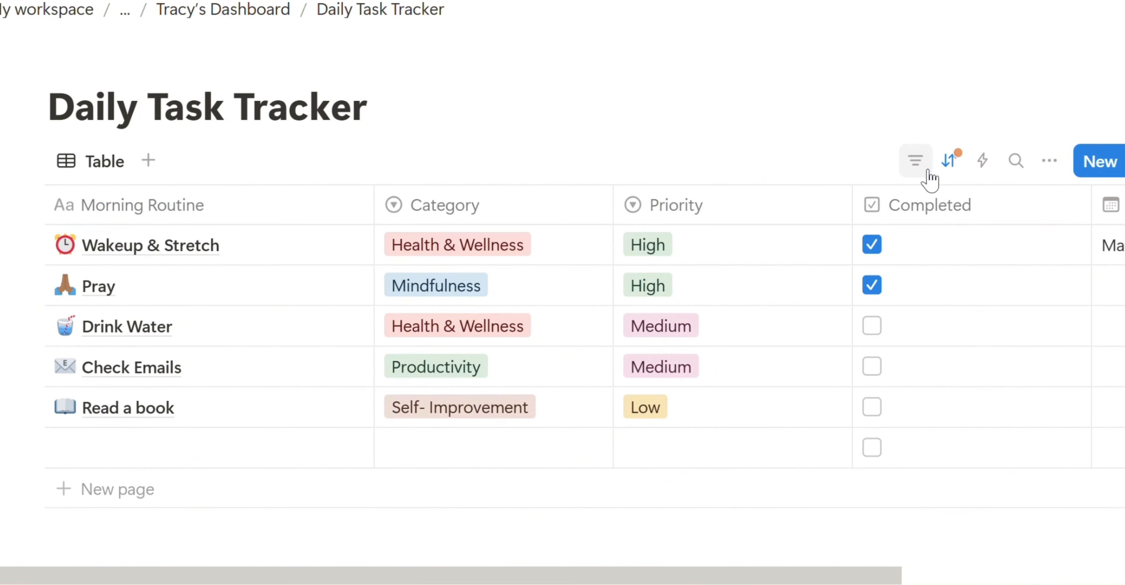
- Filter Category to Health & Wellness, then reset the sort and filter to show all tasks
left_click(914, 160)
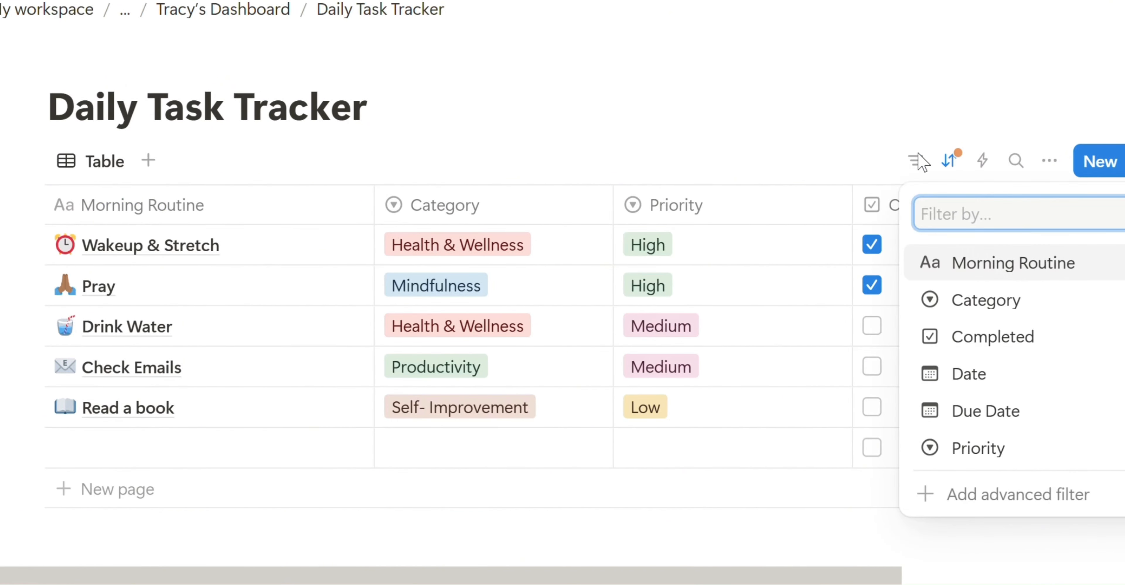
left_click(955, 303)
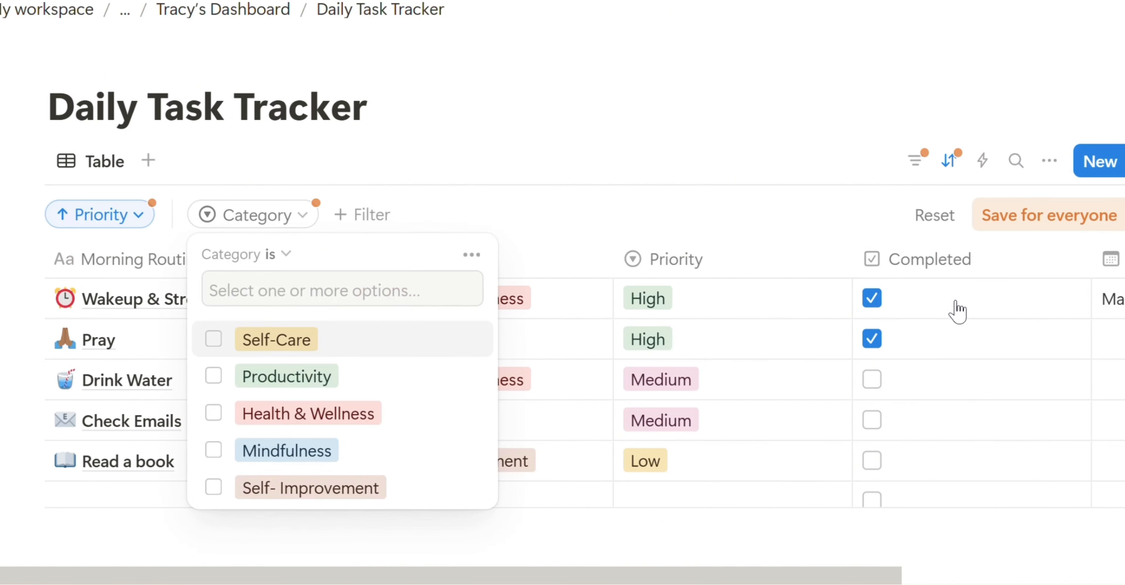
left_click(214, 413)
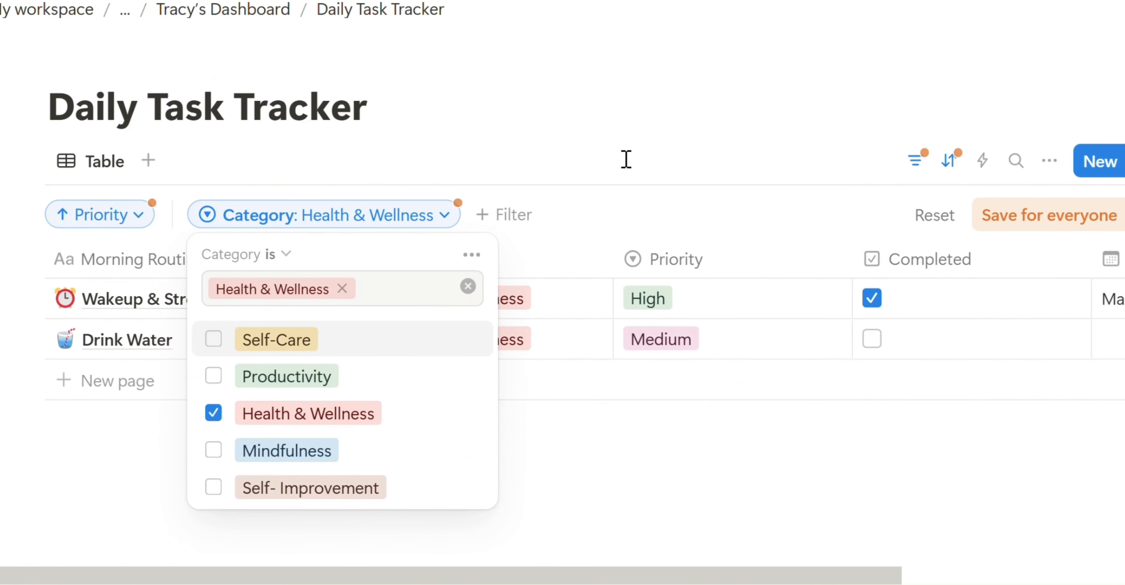
left_click(627, 149)
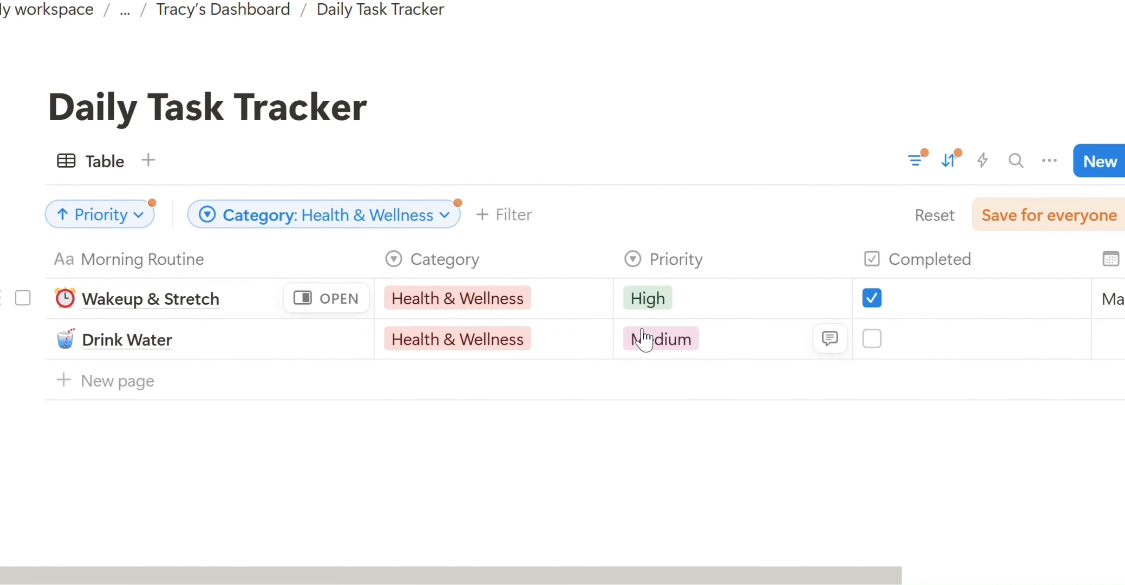
left_click(934, 215)
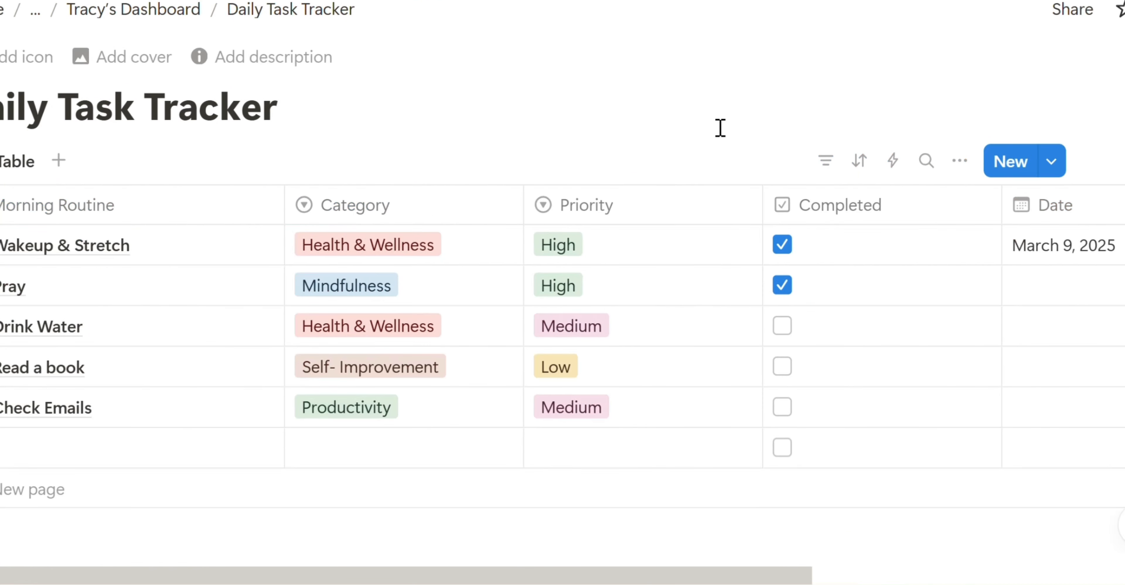
- Switch the Daily Task Tracker view to Board layout, then go back to the dashboard page
left_click(974, 170)
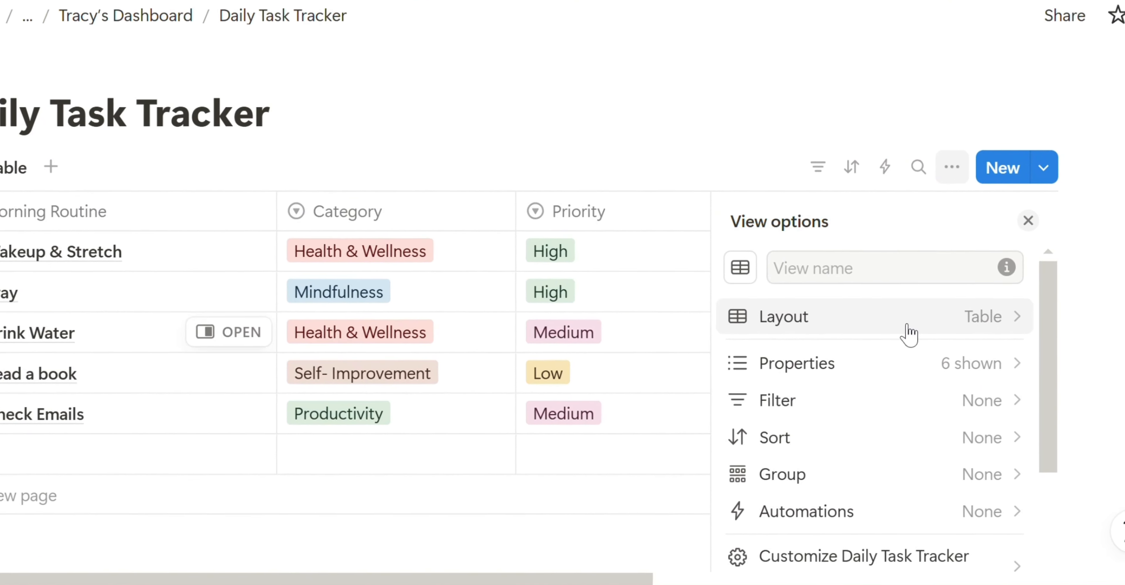
left_click(961, 334)
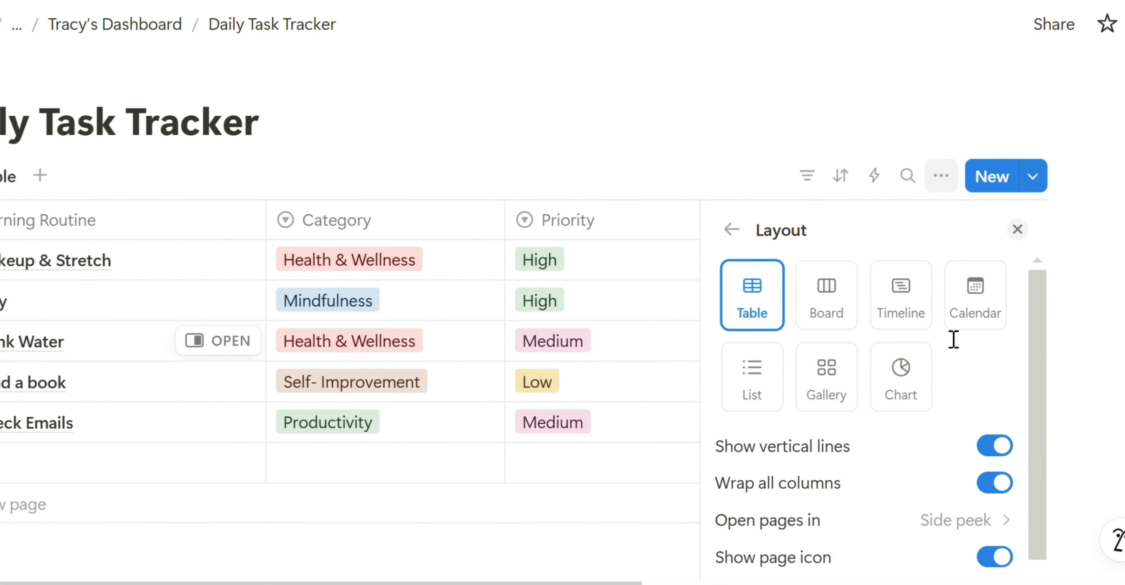
left_click(827, 321)
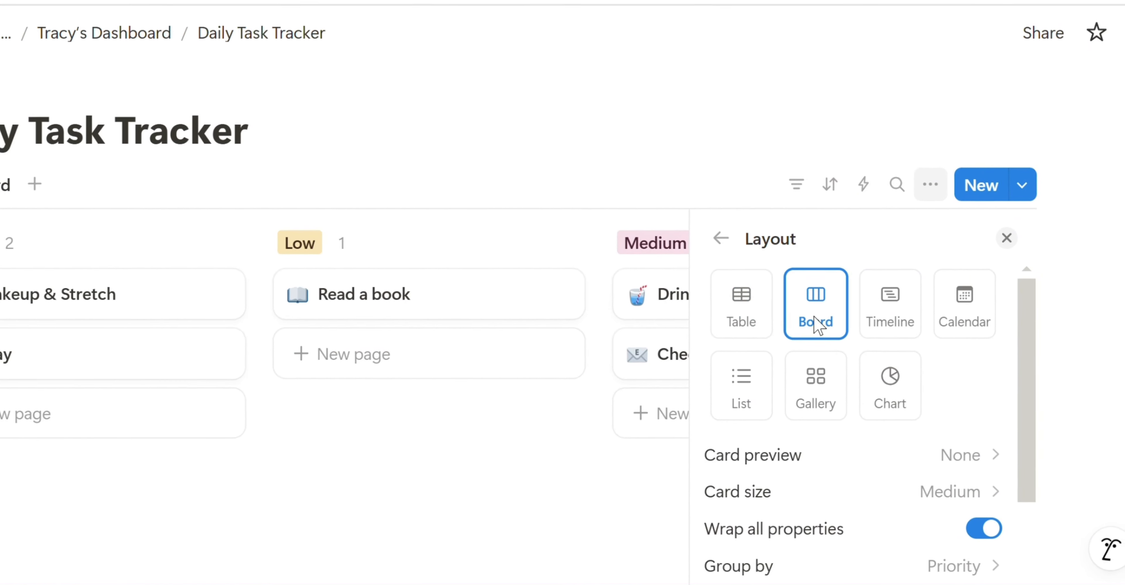
left_click(743, 161)
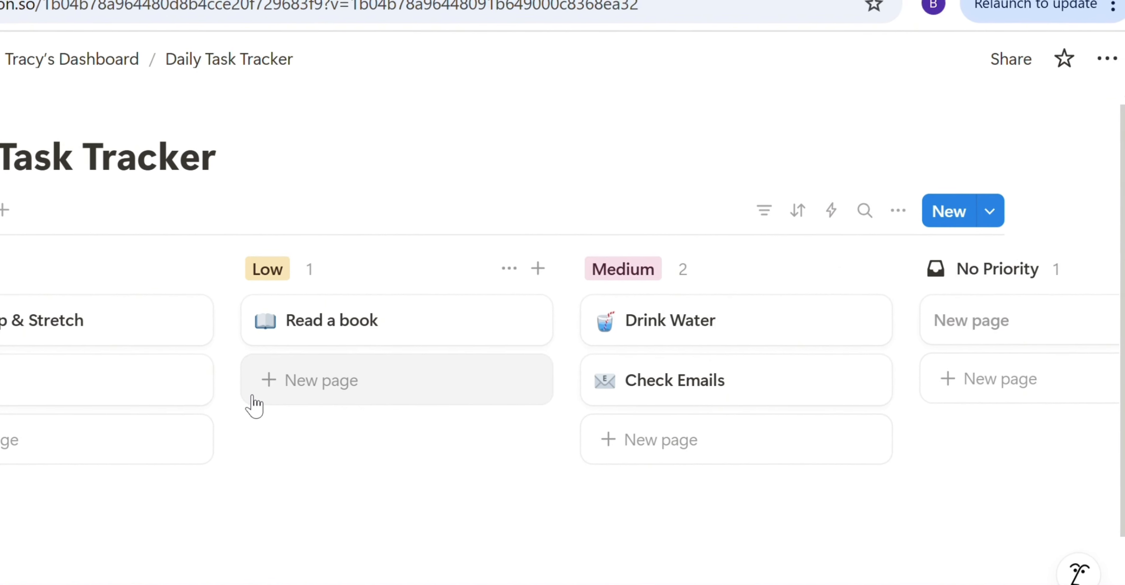
key("alt+Left")
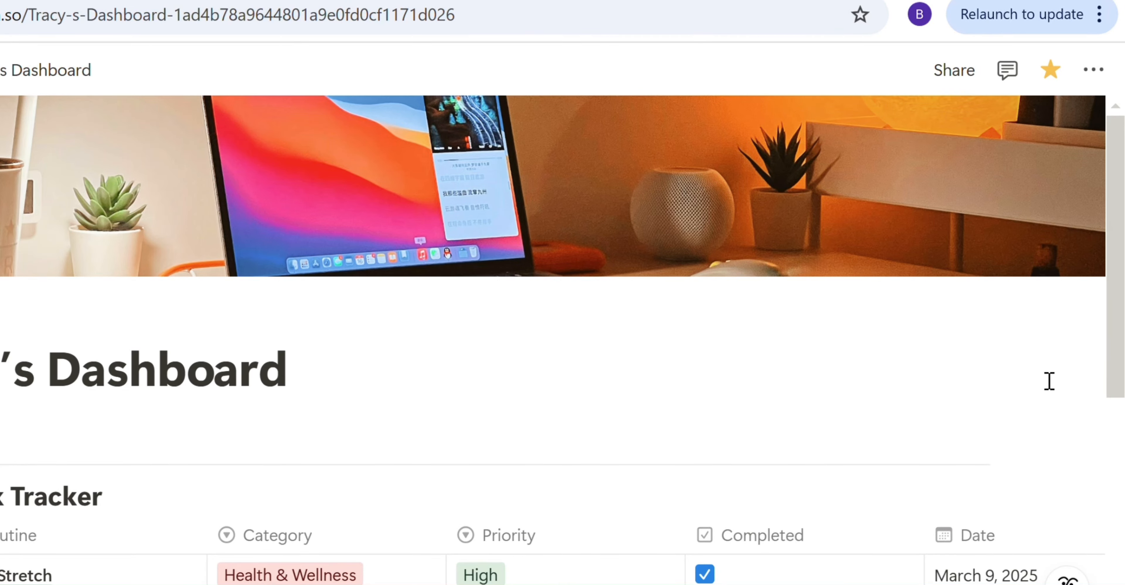
- Invite the guest by their e-mail address to the dashboard and set their access to Can view
left_click(976, 83)
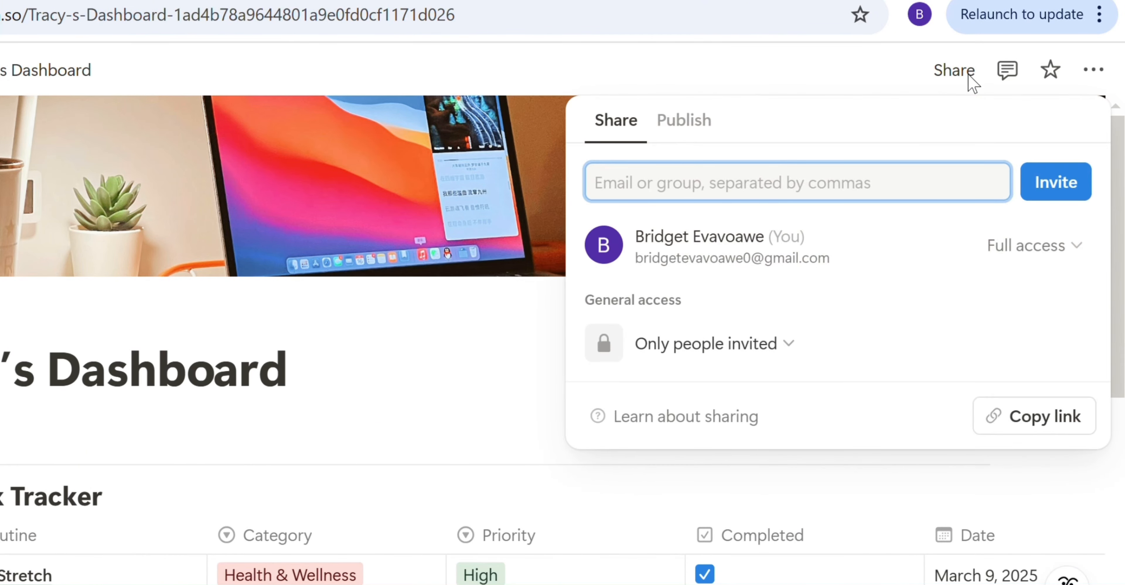
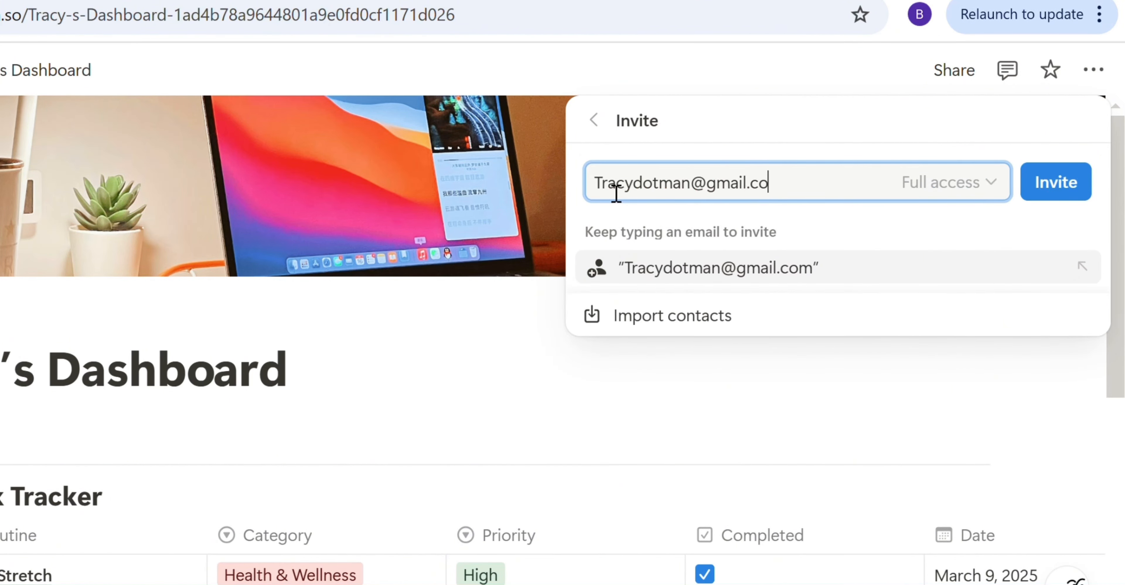
left_click(1001, 189)
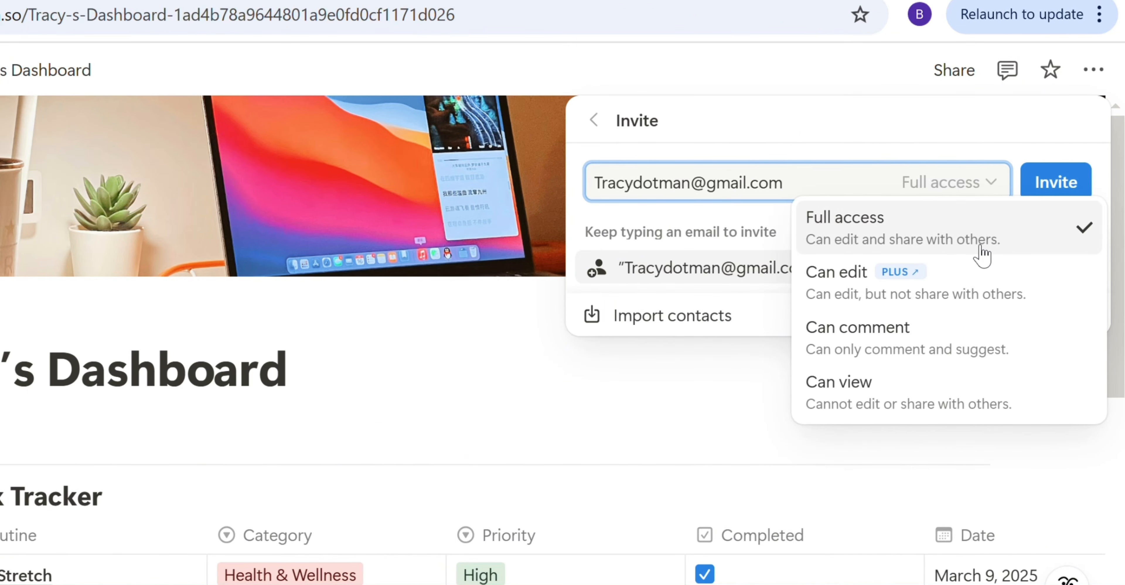
mouse_move(868, 297)
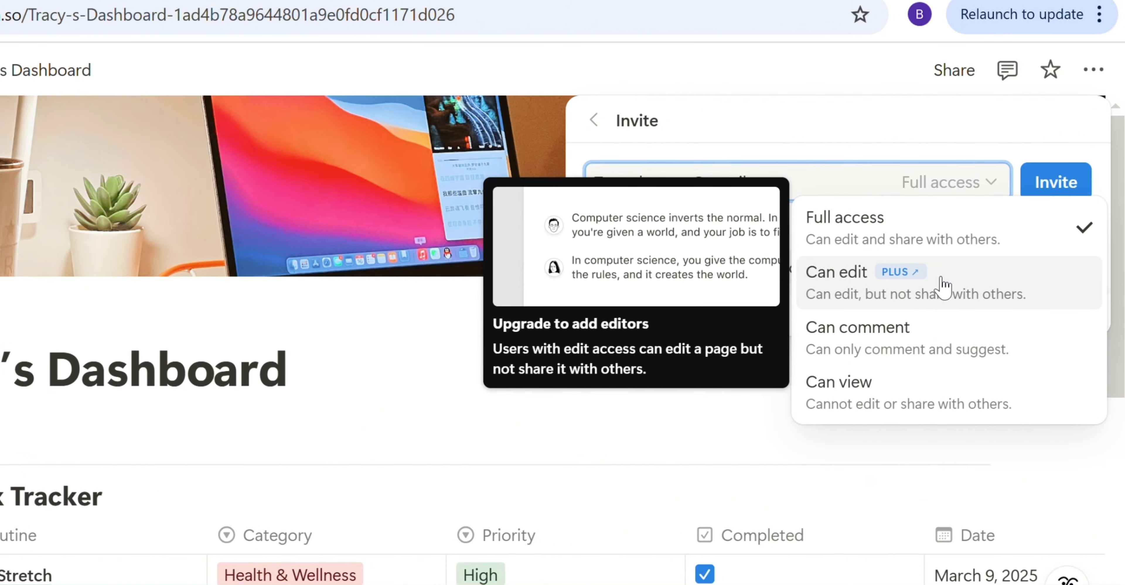
key("ctrl+v")
mouse_move(953, 295)
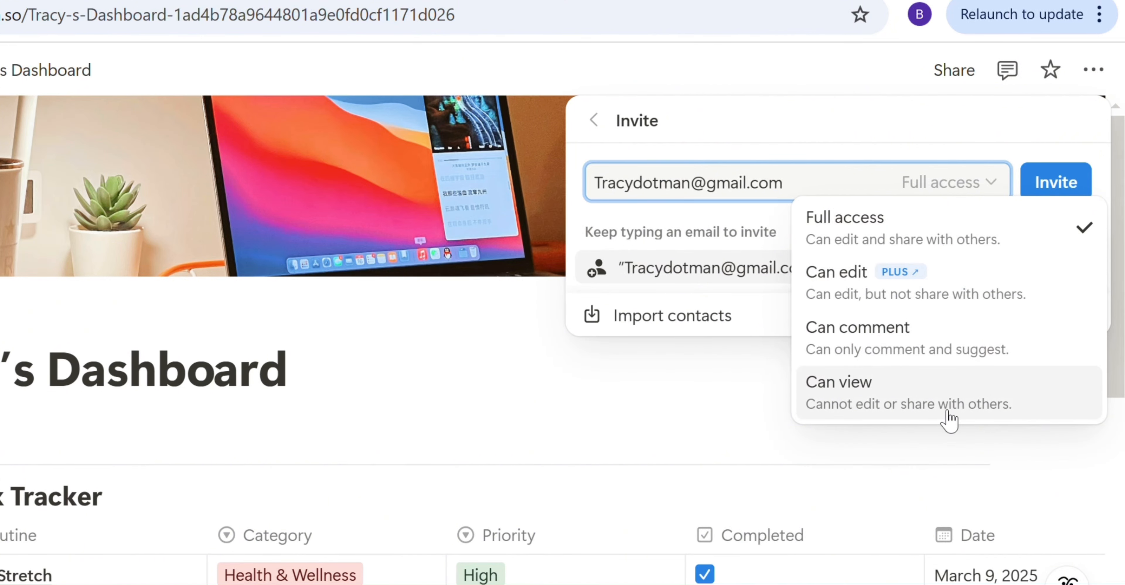
left_click(1011, 255)
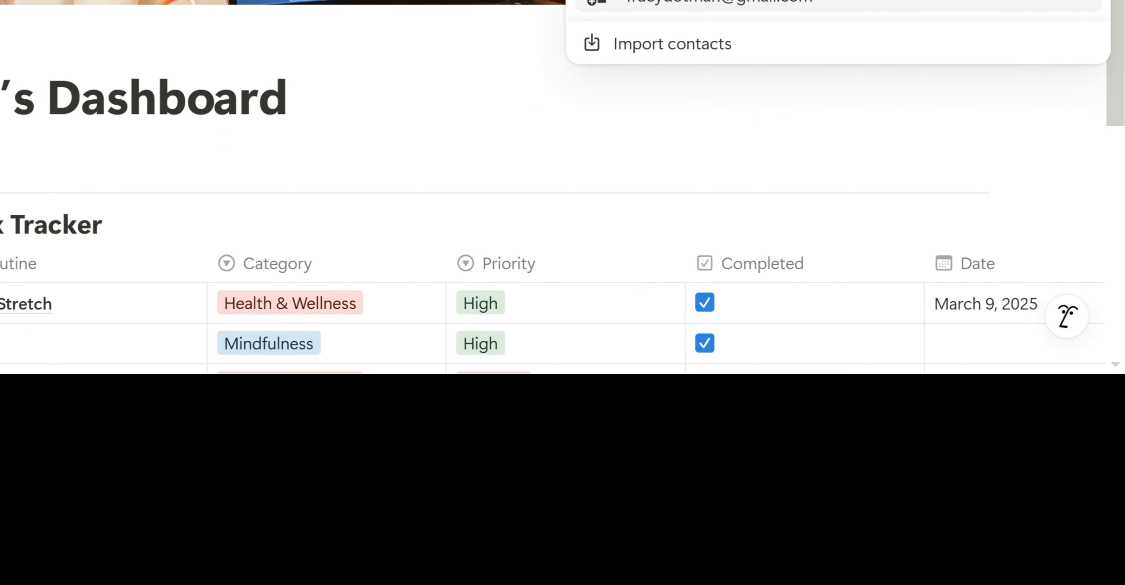
left_click(1070, 41)
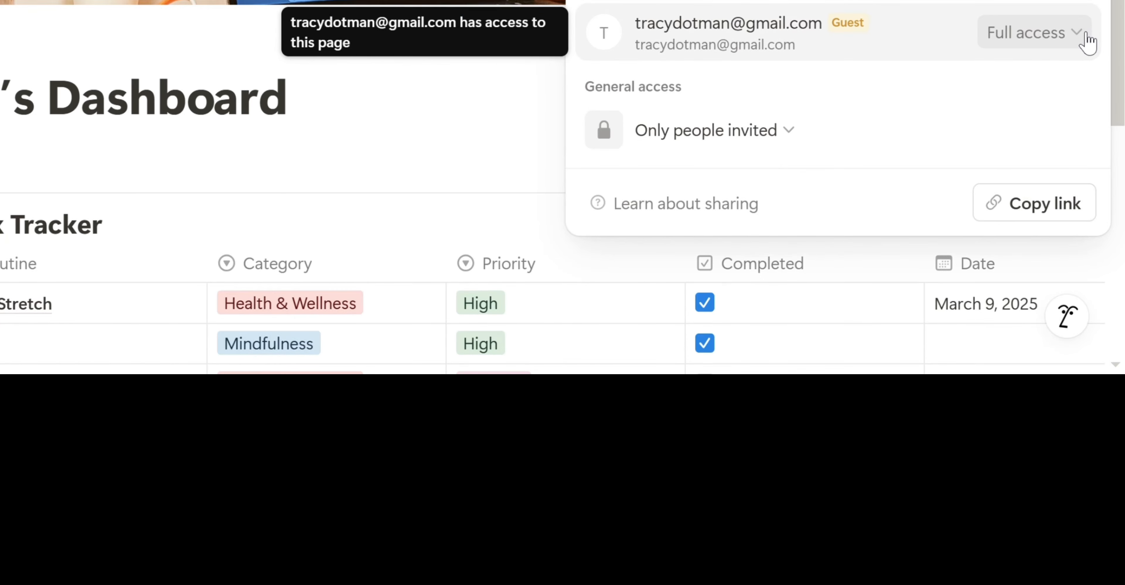
left_click(1085, 34)
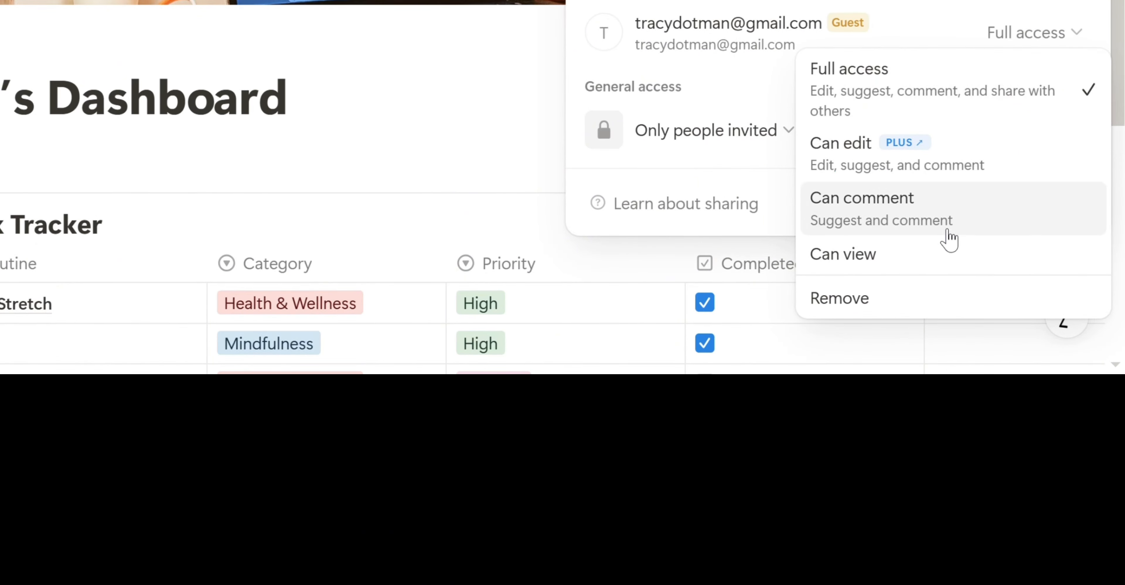
left_click(932, 260)
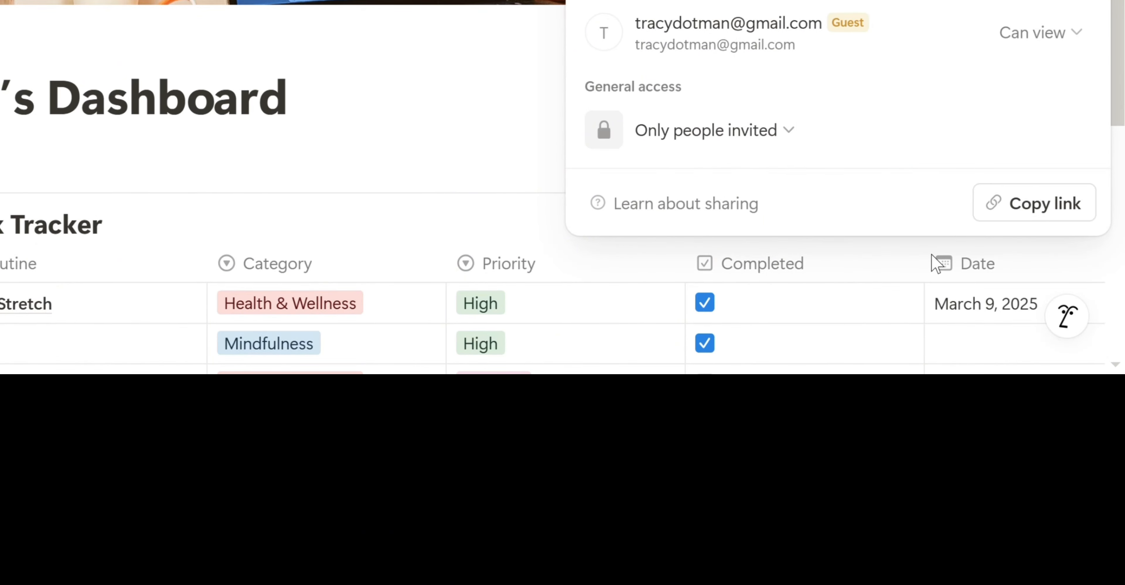